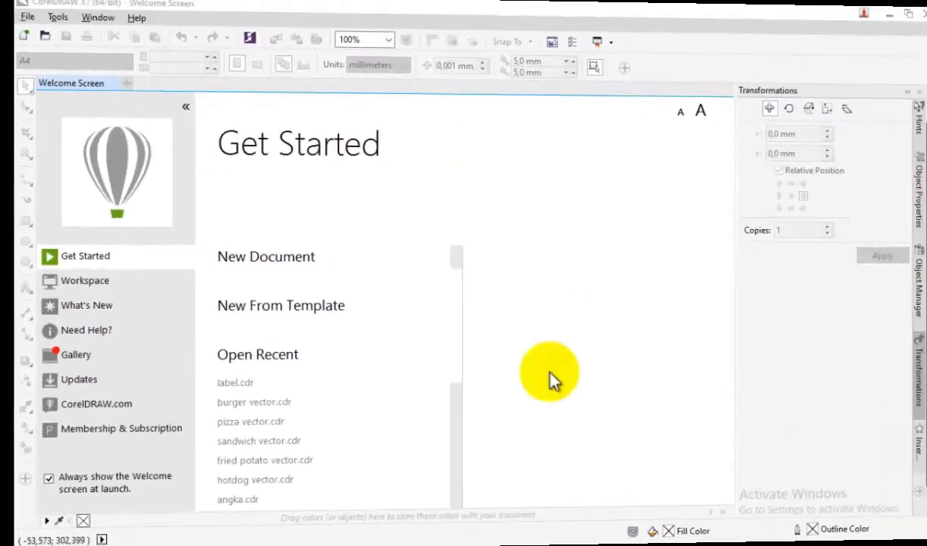
Step: Create a new document and place the Capture.JPG reference photo from the video packaging folder on its page
left_click(250, 266)
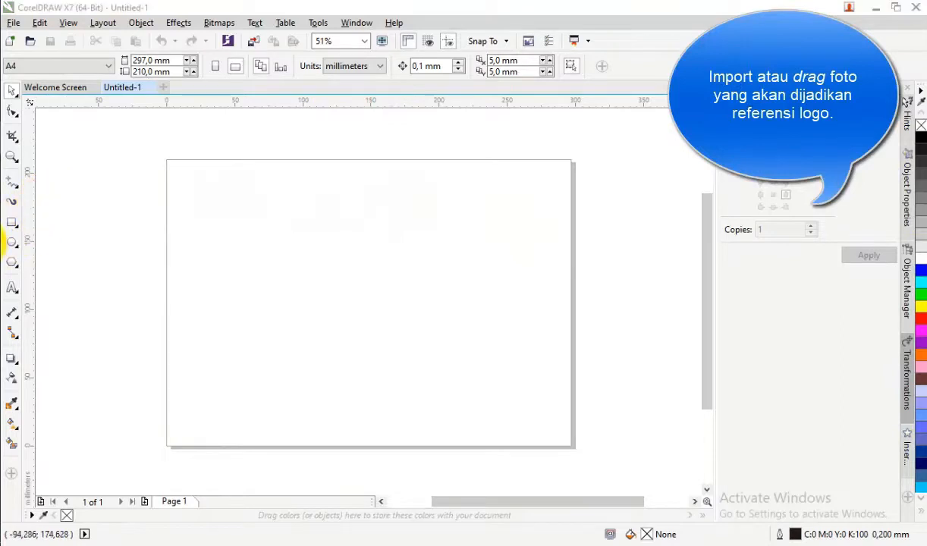
key("alt+Tab")
left_click(417, 183)
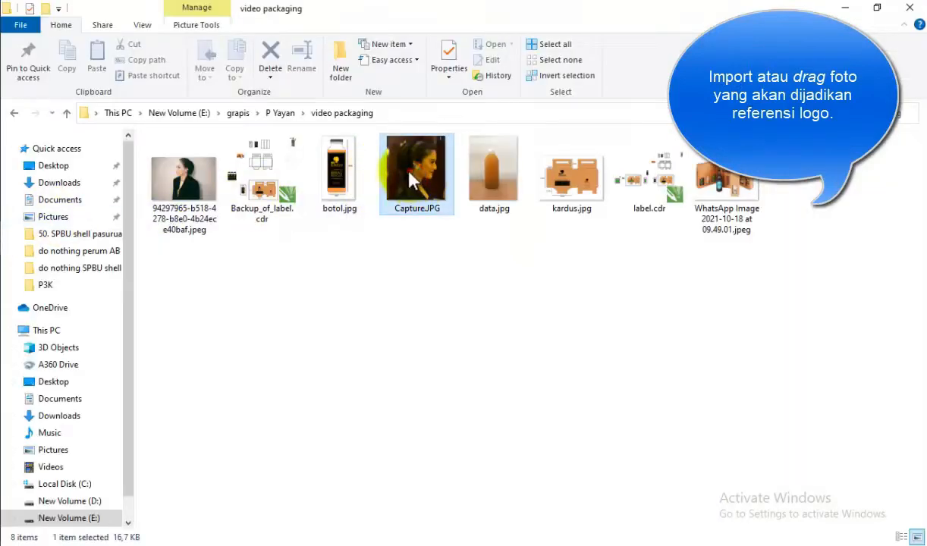
left_click_drag(413, 181, 349, 266)
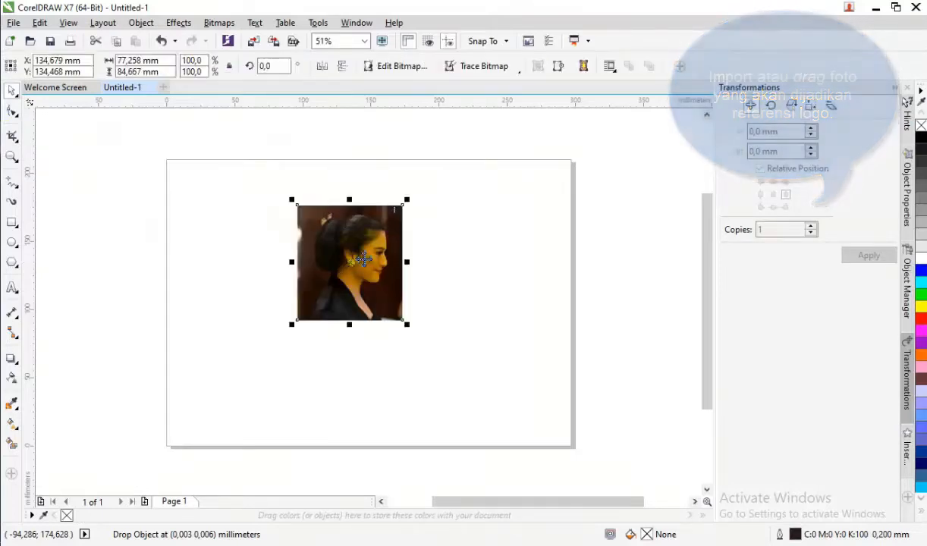
scroll(364, 259, "up", 4)
scroll(365, 259, "down", 2)
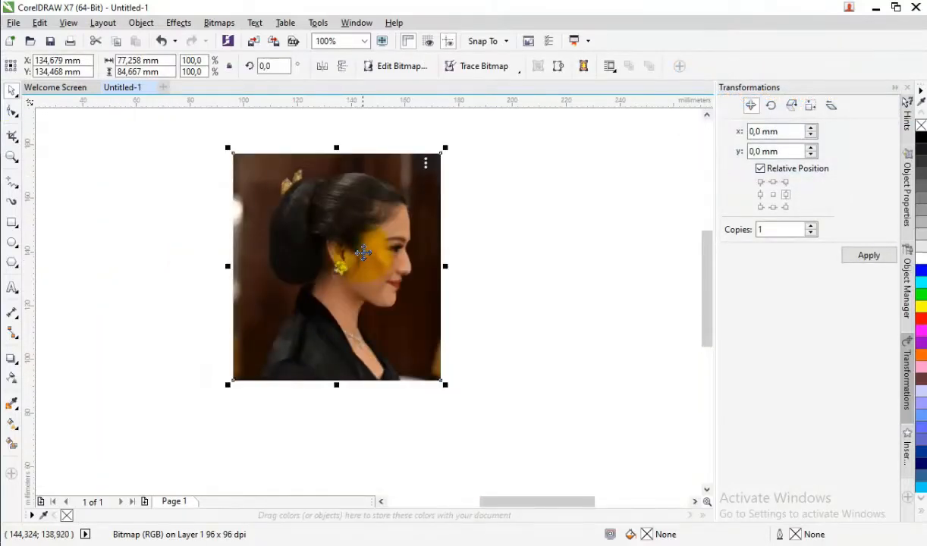
scroll(362, 253, "up", 2)
scroll(364, 259, "down", 2)
scroll(364, 258, "up", 2)
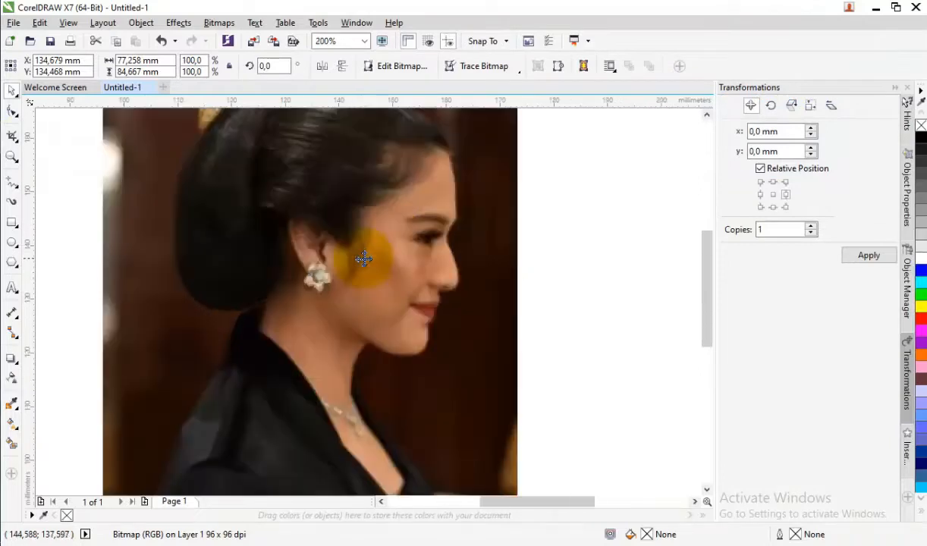
scroll(364, 258, "up", 2)
scroll(364, 259, "down", 2)
scroll(363, 252, "up", 2)
scroll(364, 259, "down", 2)
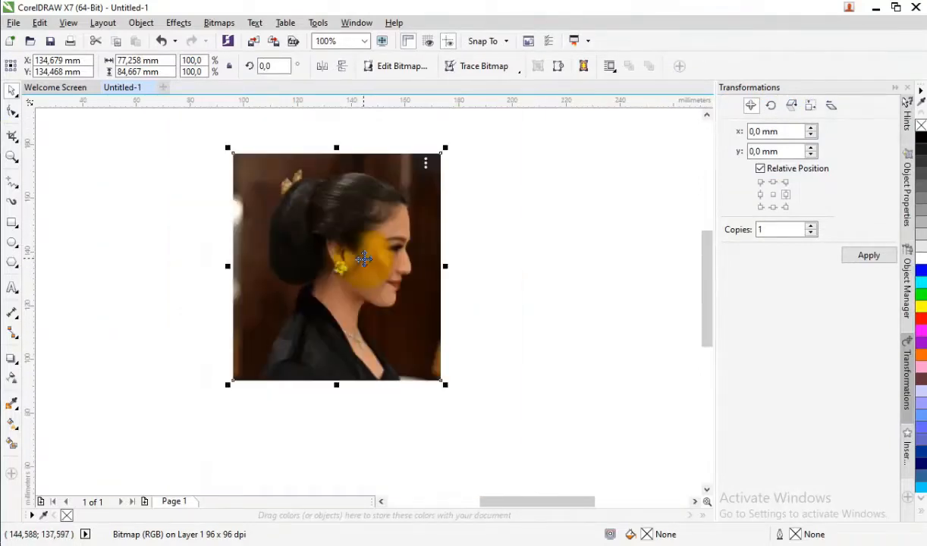
scroll(364, 257, "up", 2)
scroll(365, 259, "down", 2)
scroll(364, 258, "up", 2)
scroll(365, 258, "down", 2)
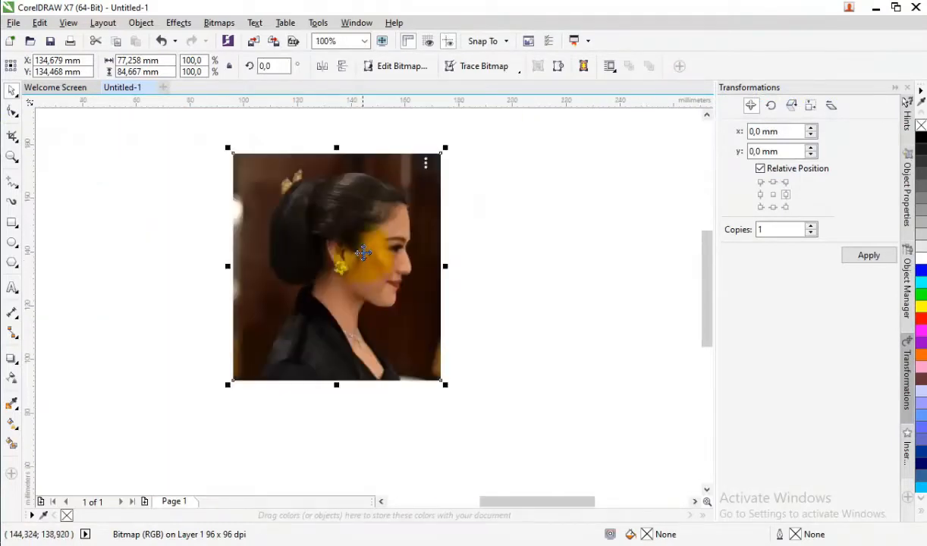
scroll(362, 252, "up", 2)
scroll(365, 259, "down", 2)
scroll(363, 258, "up", 2)
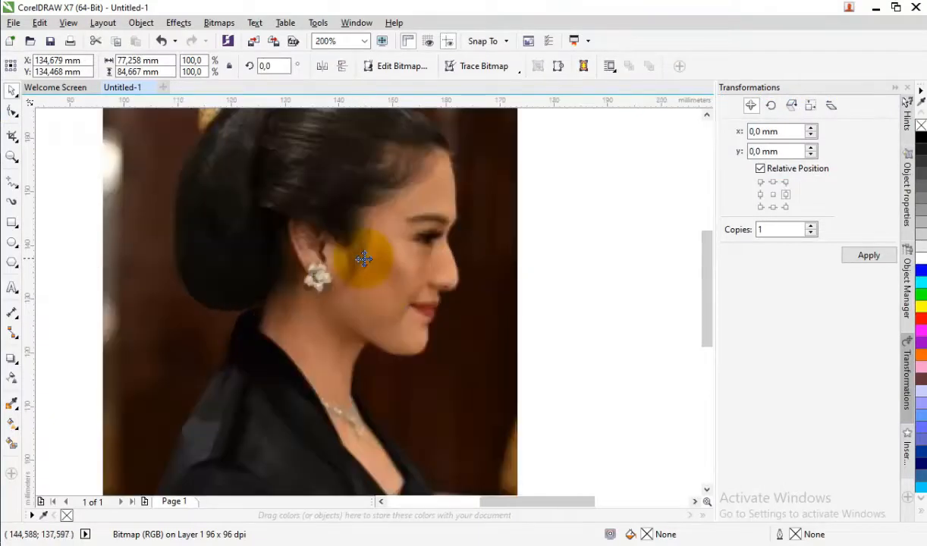
scroll(364, 258, "down", 2)
scroll(363, 259, "up", 2)
scroll(363, 259, "down", 2)
scroll(363, 253, "up", 2)
scroll(364, 259, "down", 2)
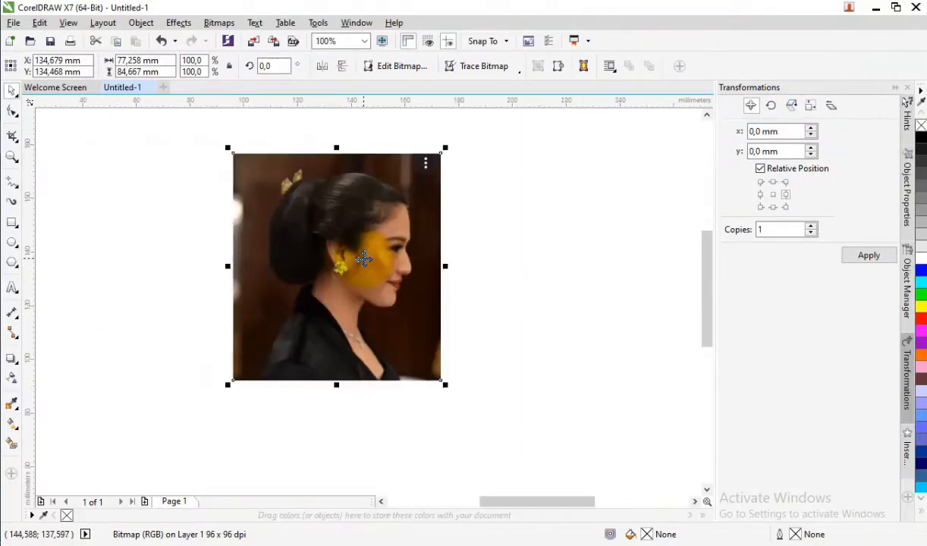
scroll(363, 258, "up", 2)
scroll(364, 259, "down", 2)
scroll(363, 259, "up", 2)
scroll(363, 259, "down", 2)
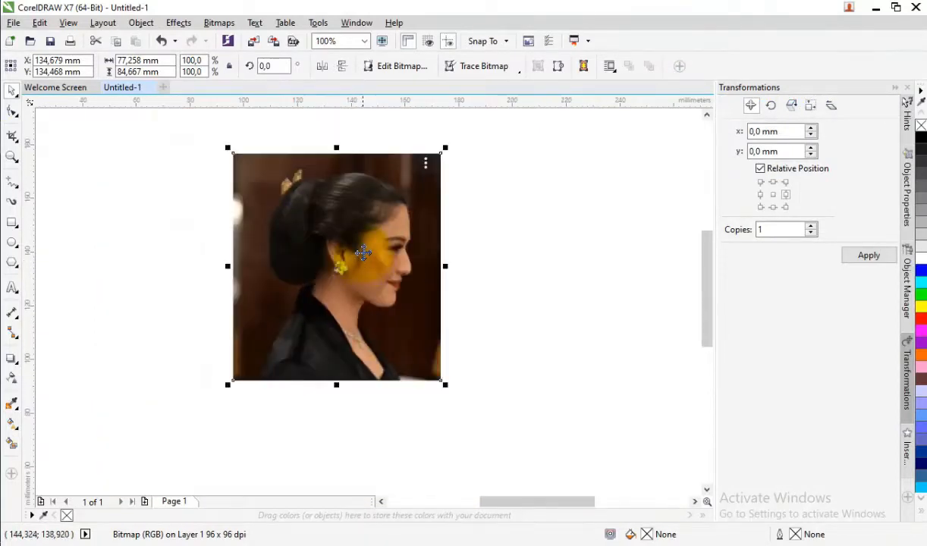
scroll(363, 253, "up", 2)
scroll(364, 259, "down", 2)
scroll(363, 258, "up", 2)
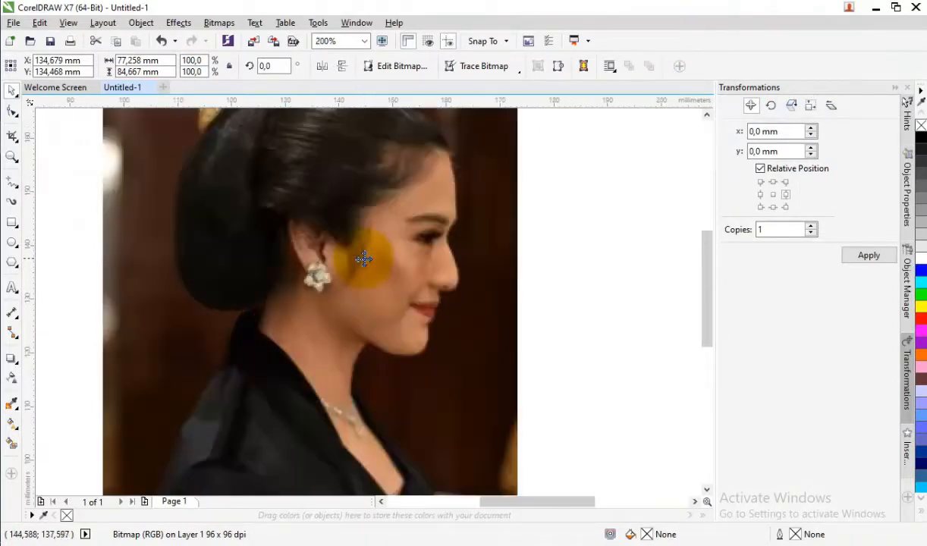
scroll(365, 260, "down", 2)
scroll(363, 259, "up", 2)
scroll(364, 259, "down", 2)
scroll(363, 253, "up", 2)
scroll(364, 259, "down", 2)
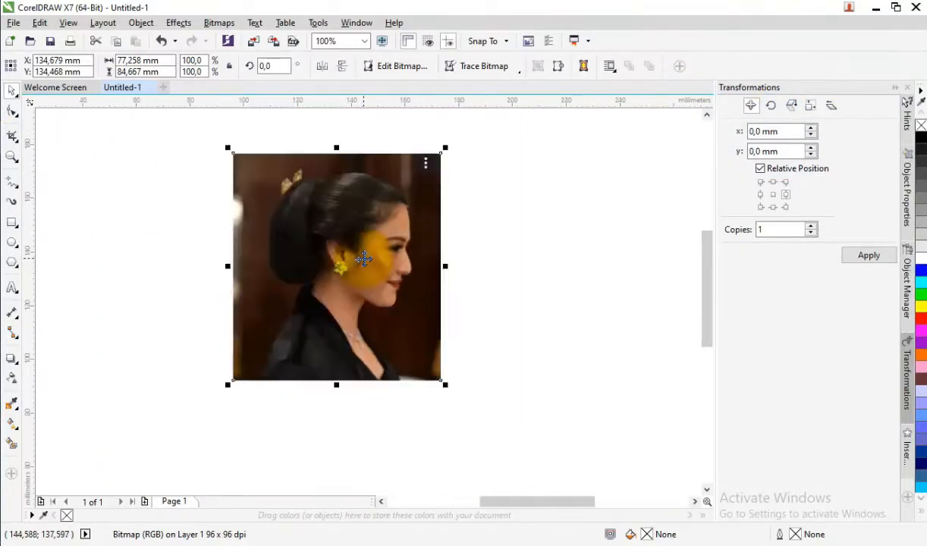
scroll(363, 258, "up", 2)
scroll(364, 259, "down", 2)
scroll(364, 258, "up", 2)
scroll(363, 259, "down", 2)
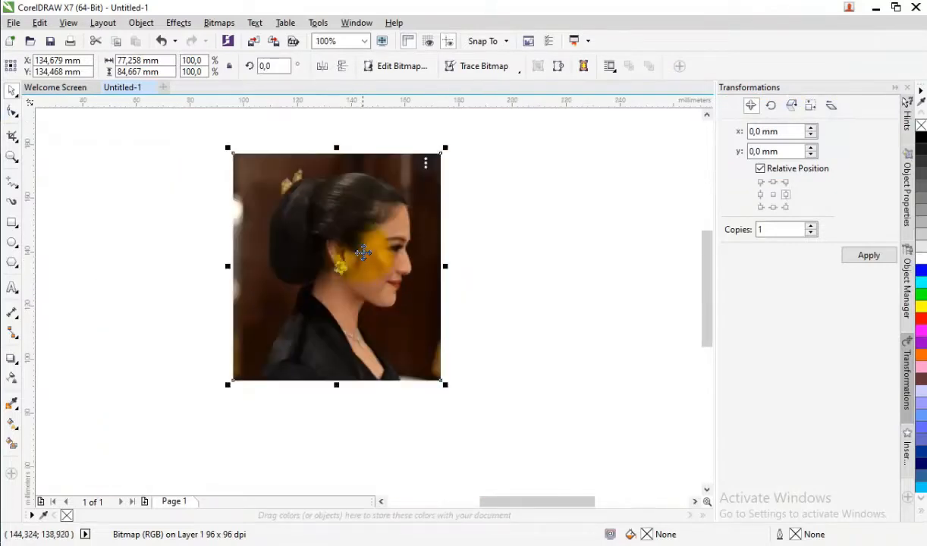
Step: Lock the reference photo in place on the page
right_click(364, 252)
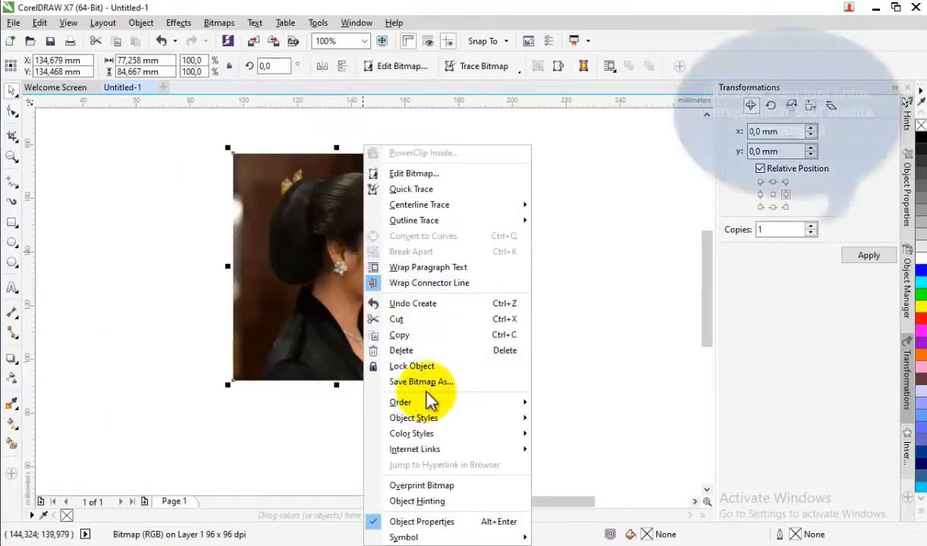
left_click(422, 365)
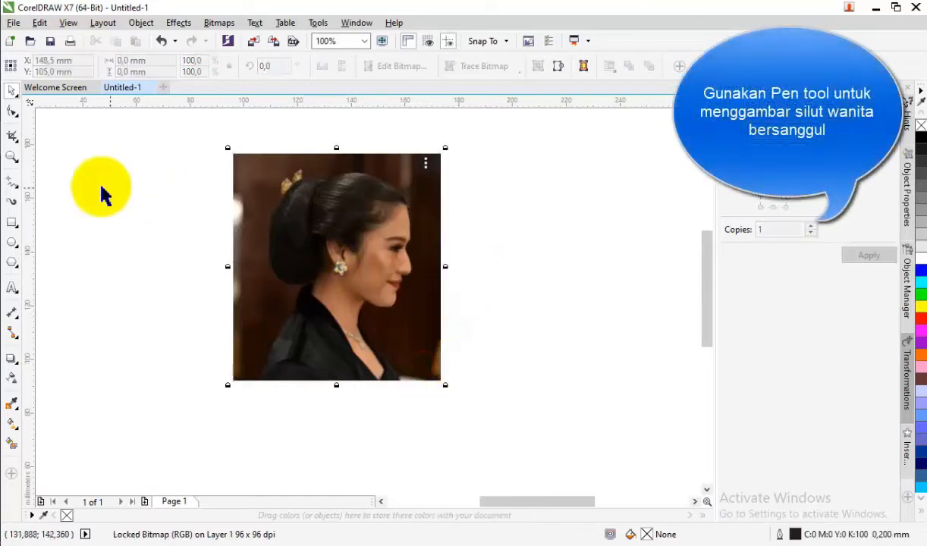
Step: With the Pen tool, start the silhouette outline at the neckline opening and trace up the front of the neck to under the chin
left_click(12, 184)
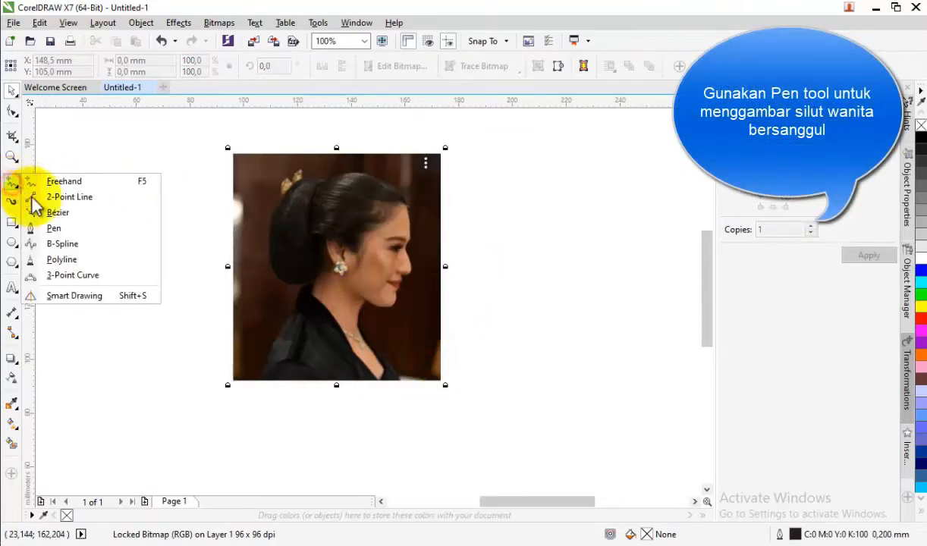
left_click(53, 230)
scroll(386, 364, "up", 2)
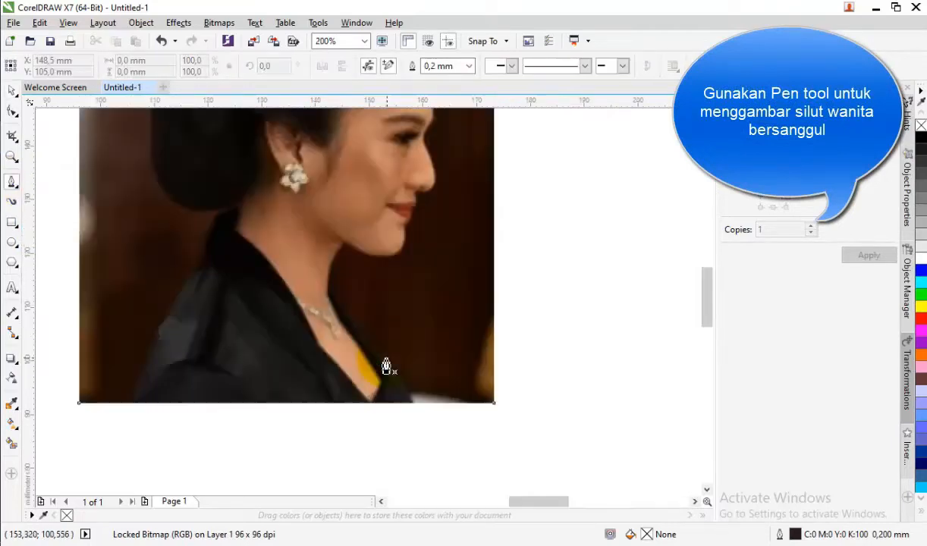
scroll(375, 364, "up", 2)
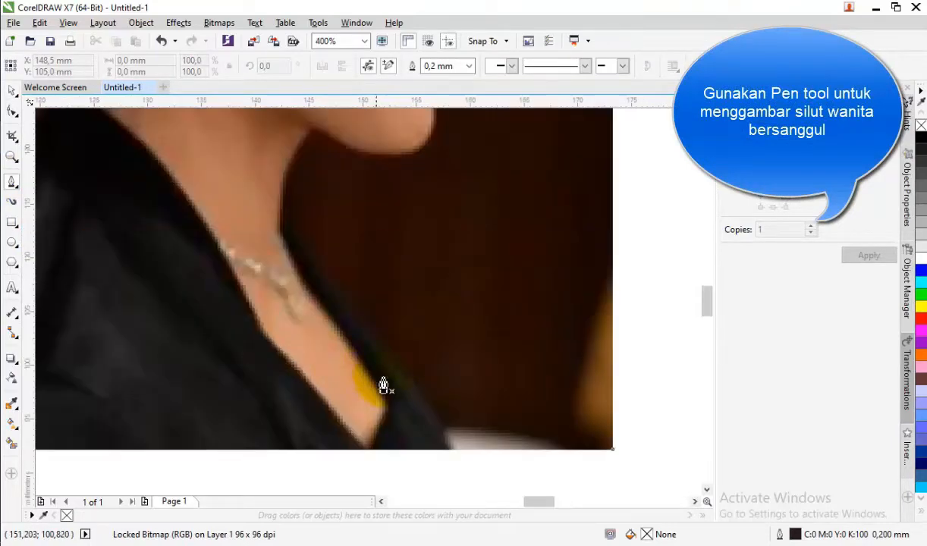
scroll(410, 424, "down", 2)
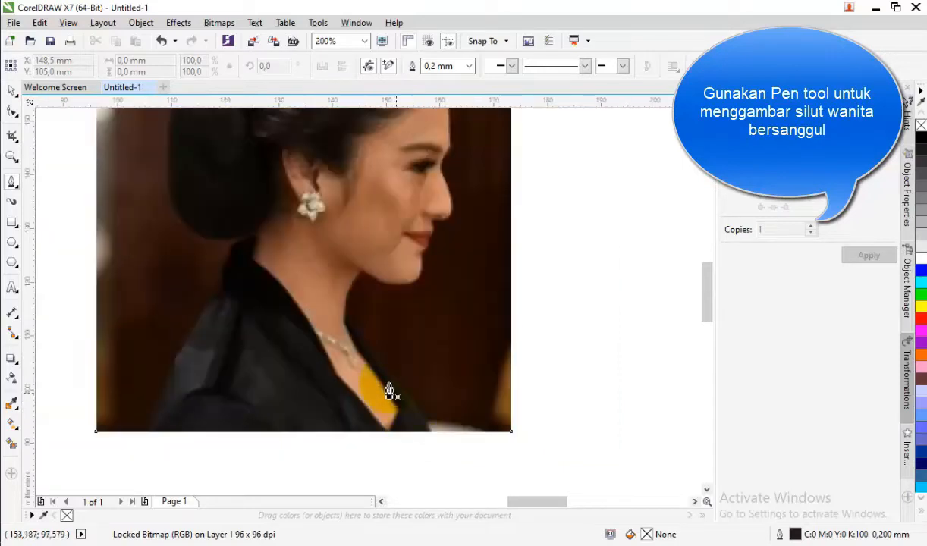
left_click(387, 430)
left_click_drag(355, 351, 362, 275)
left_click(364, 271)
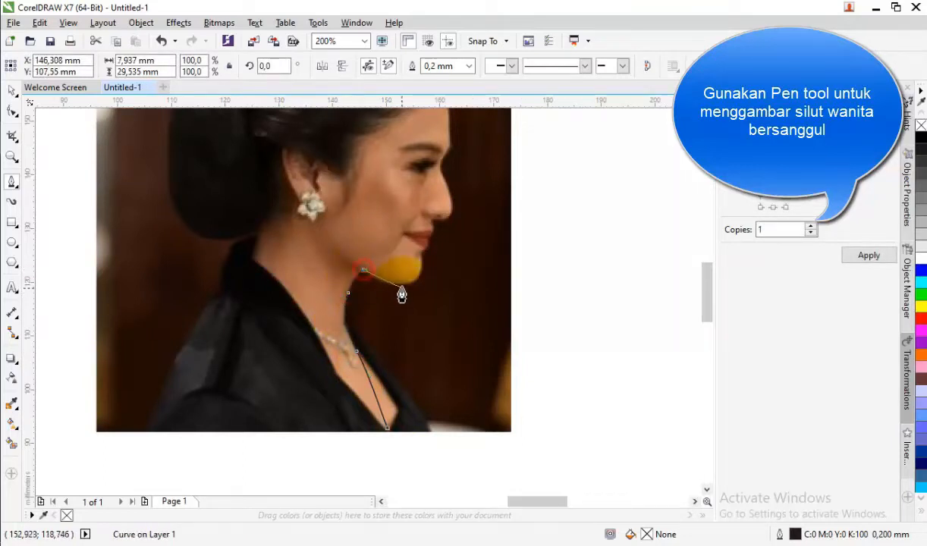
left_click_drag(407, 288, 422, 282)
Step: Continue the outline around the front of the chin and along the lips
scroll(424, 273, "up", 2)
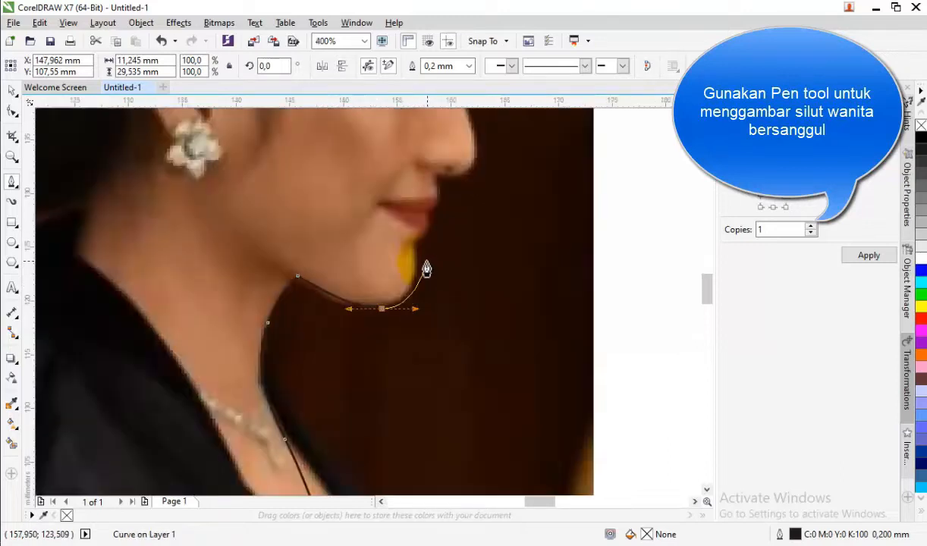
left_click_drag(402, 221, 433, 163)
left_click_drag(434, 162, 452, 120)
Step: Trace the outline from above the upper lip along the underside of the nose towards its tip
scroll(453, 265, "down", 2)
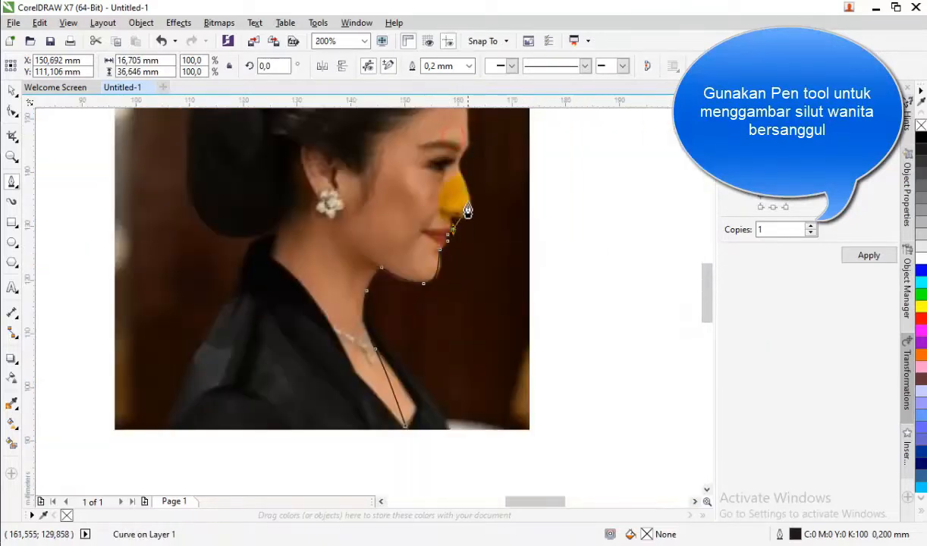
scroll(460, 220, "up", 2)
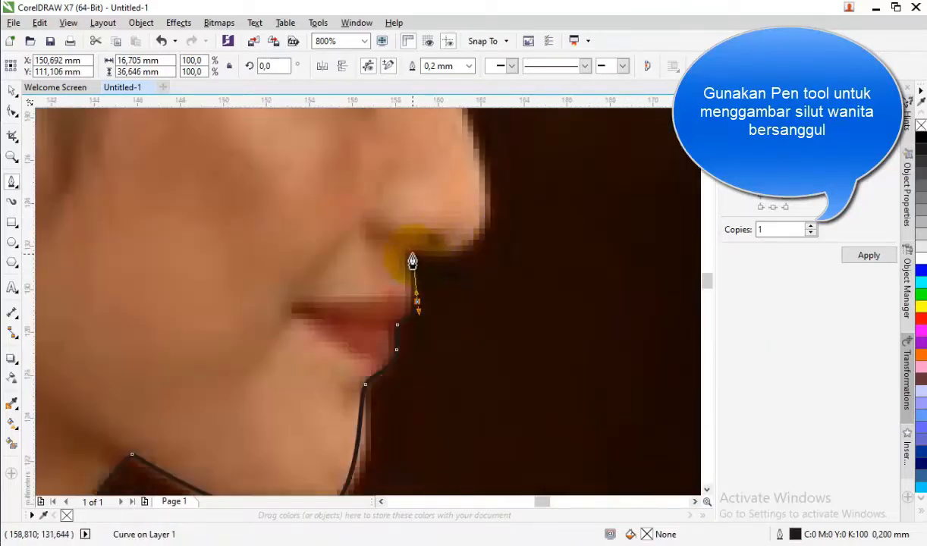
left_click_drag(412, 258, 413, 253)
left_click_drag(471, 244, 486, 228)
Step: Trace the outline around the nose tip, up the nose bridge and past the eye socket to the brow
scroll(466, 321, "down", 2)
scroll(472, 252, "up", 2)
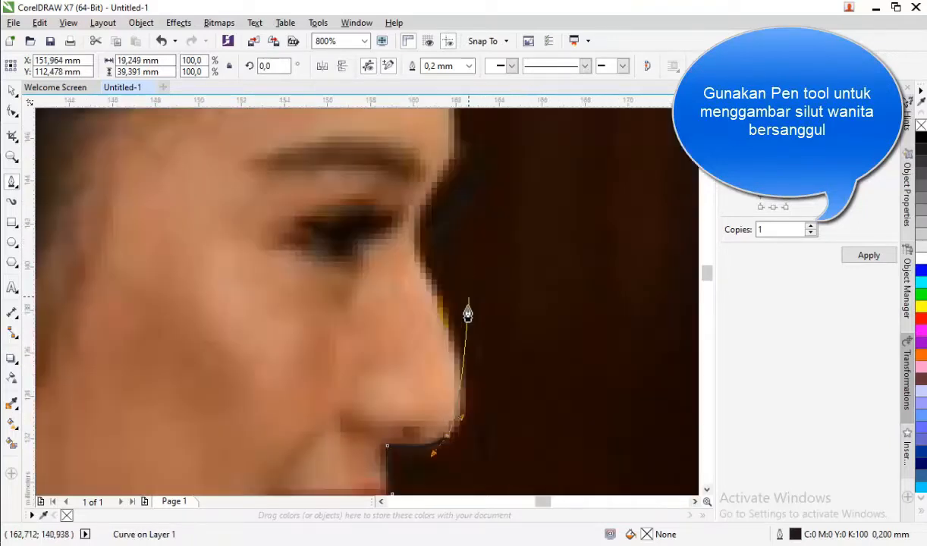
left_click(447, 358)
left_click_drag(448, 343, 450, 341)
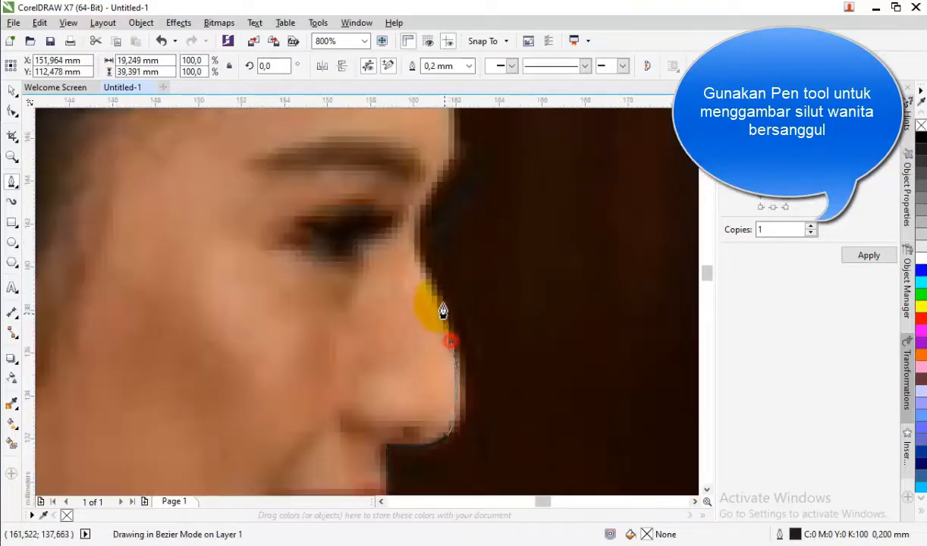
left_click(419, 266)
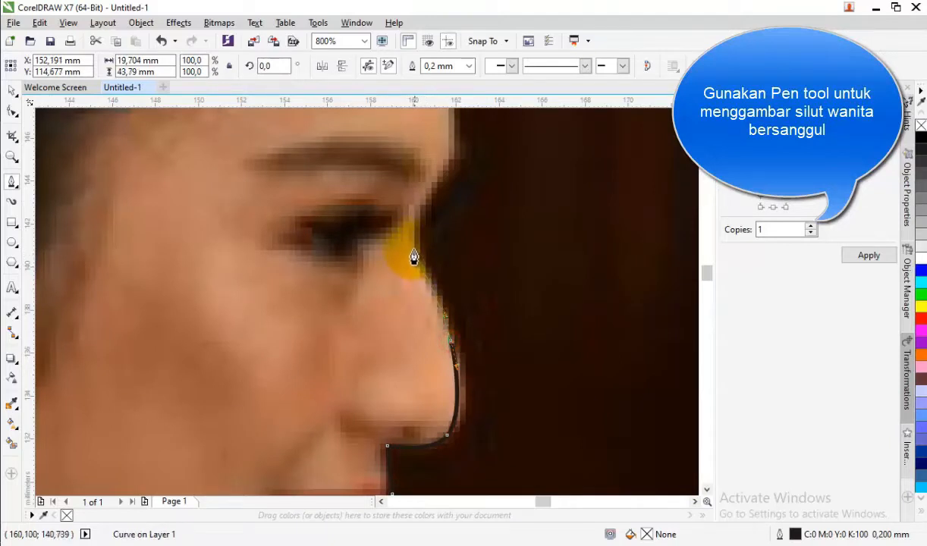
left_click_drag(411, 243, 419, 225)
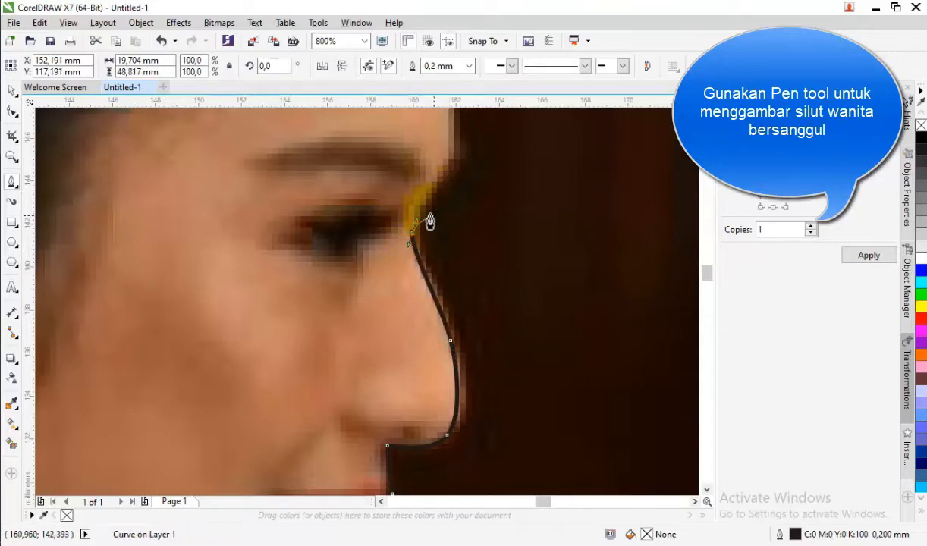
left_click_drag(424, 216, 460, 250)
Step: Continue the outline up the forehead and over the front of the hairline
scroll(460, 243, "down", 3)
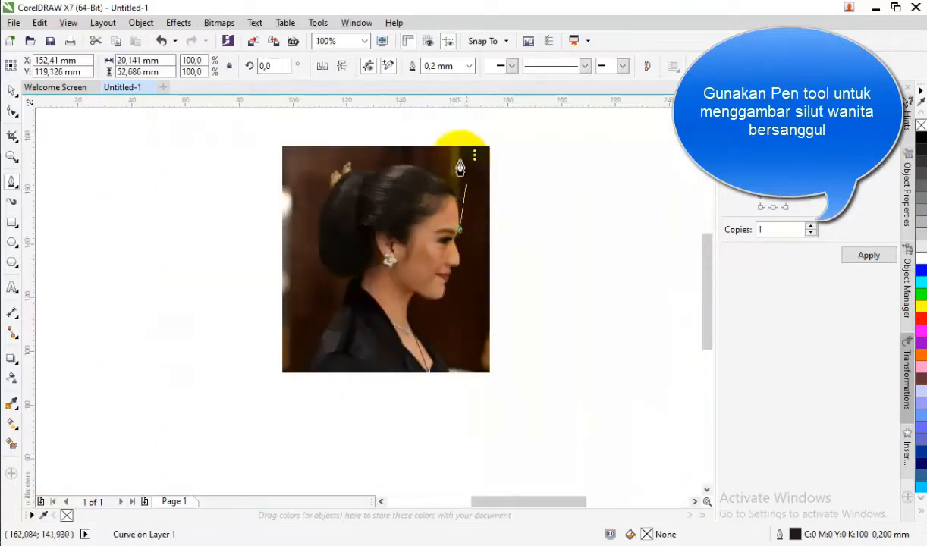
scroll(459, 167, "up", 2)
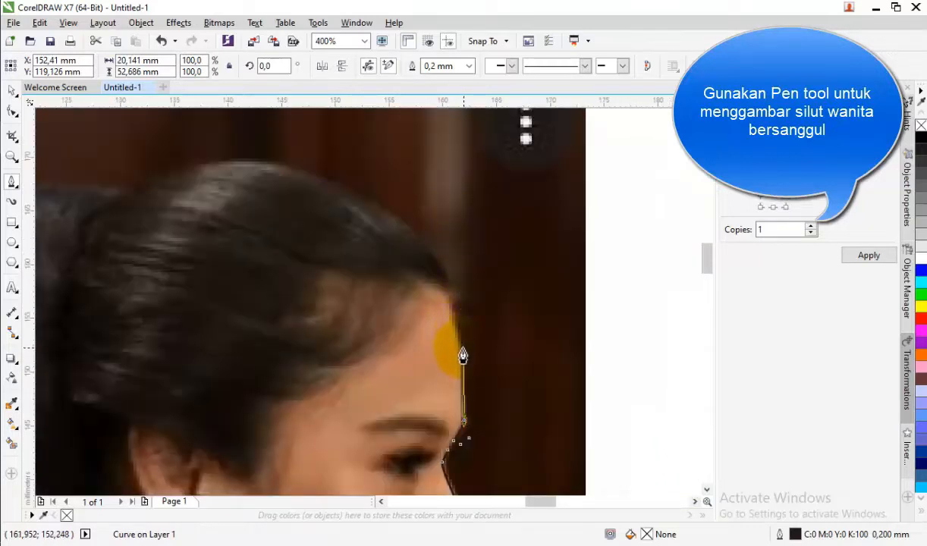
left_click_drag(458, 332, 450, 283)
left_click_drag(393, 220, 354, 191)
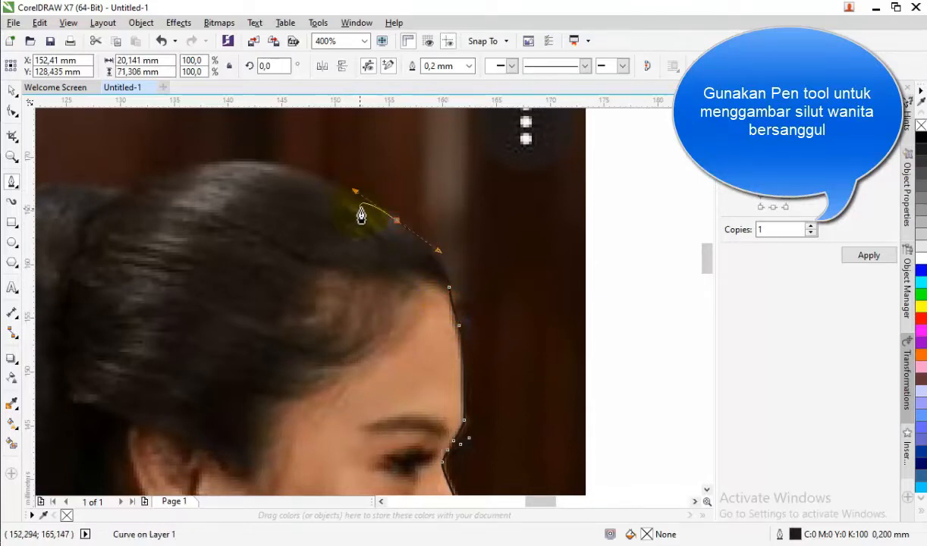
Step: Trace the outline over the crown of the hair down to where it meets the bun
scroll(360, 213, "down", 2)
scroll(300, 194, "up", 2)
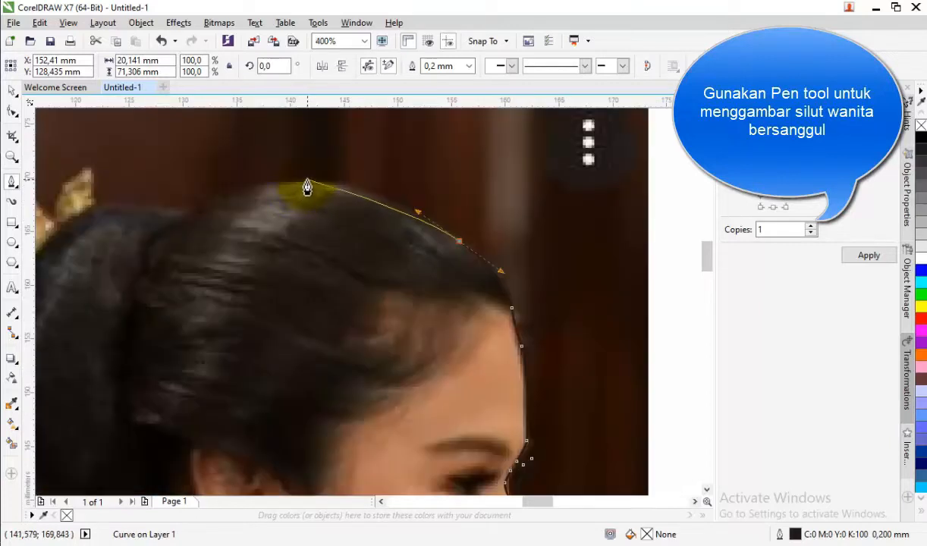
left_click_drag(307, 181, 241, 181)
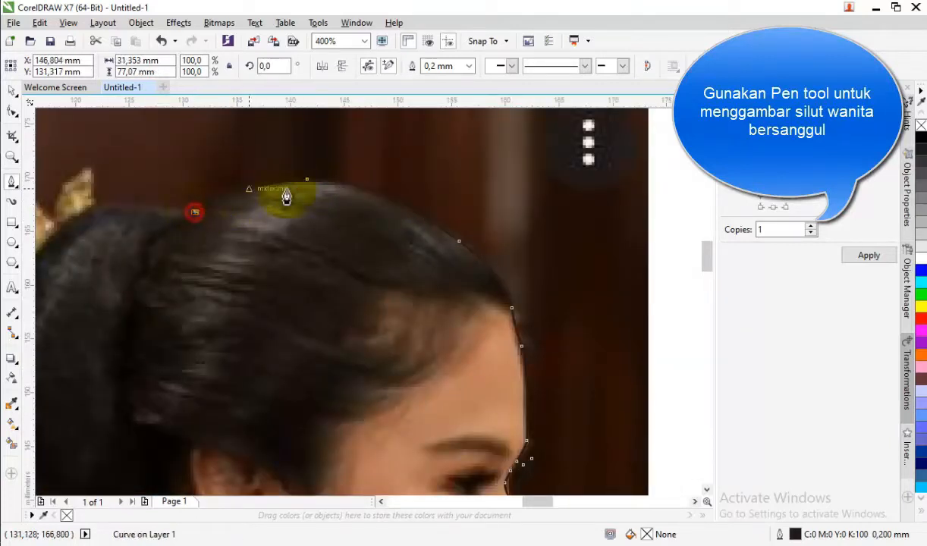
Step: Trace the outline over the top of the bun, below the gold hairpin, to its upper back
scroll(311, 201, "down", 4)
scroll(291, 204, "up", 2)
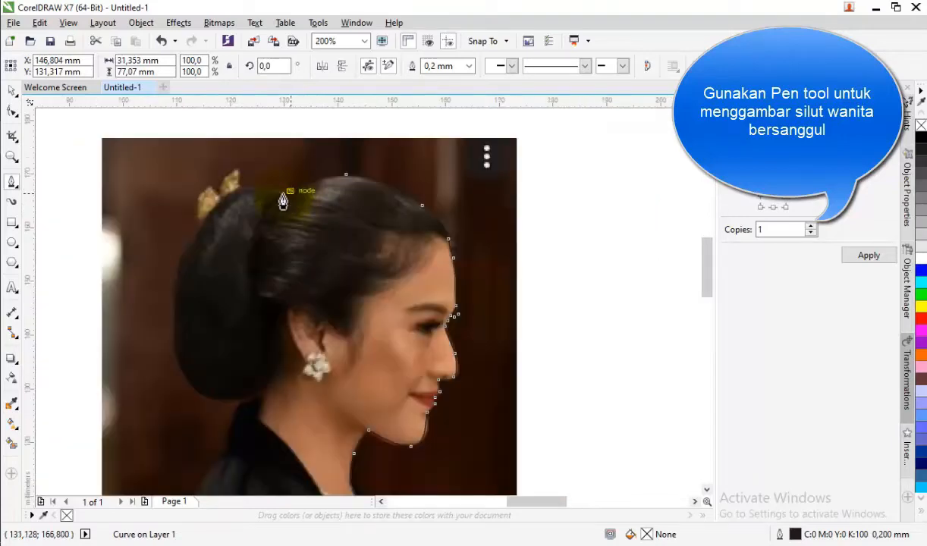
scroll(244, 197, "up", 4)
scroll(191, 198, "down", 1)
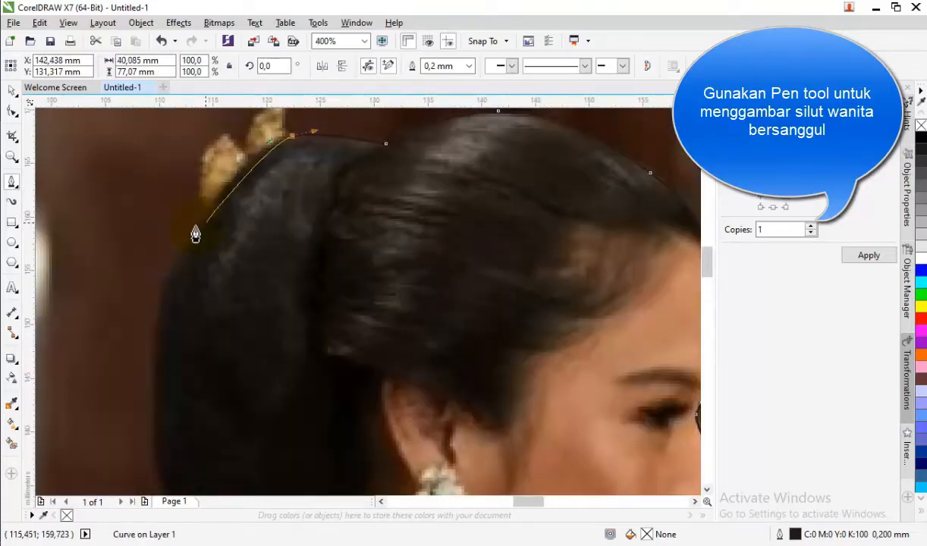
left_click_drag(173, 266, 157, 323)
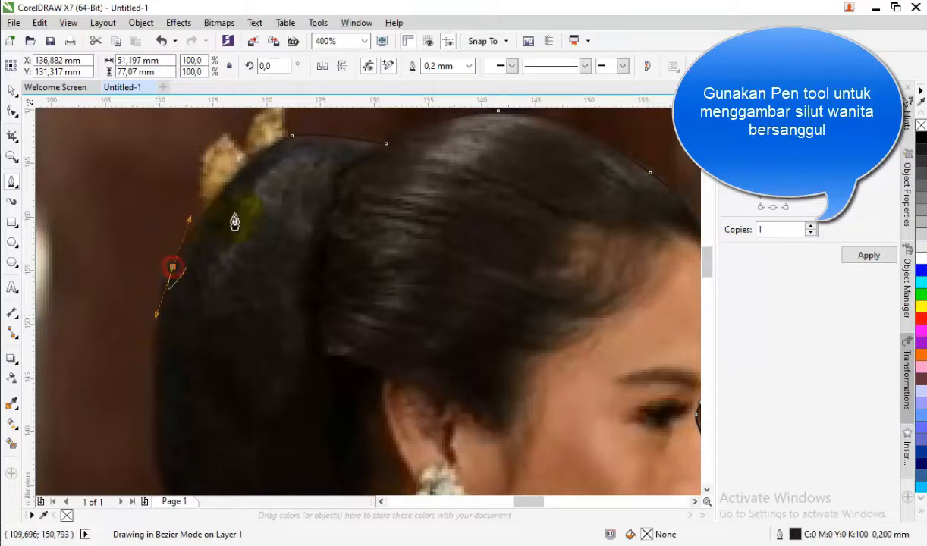
Step: Trace the outline down the back of the bun and around its underside to the nape
scroll(234, 231, "down", 2)
scroll(216, 280, "up", 1)
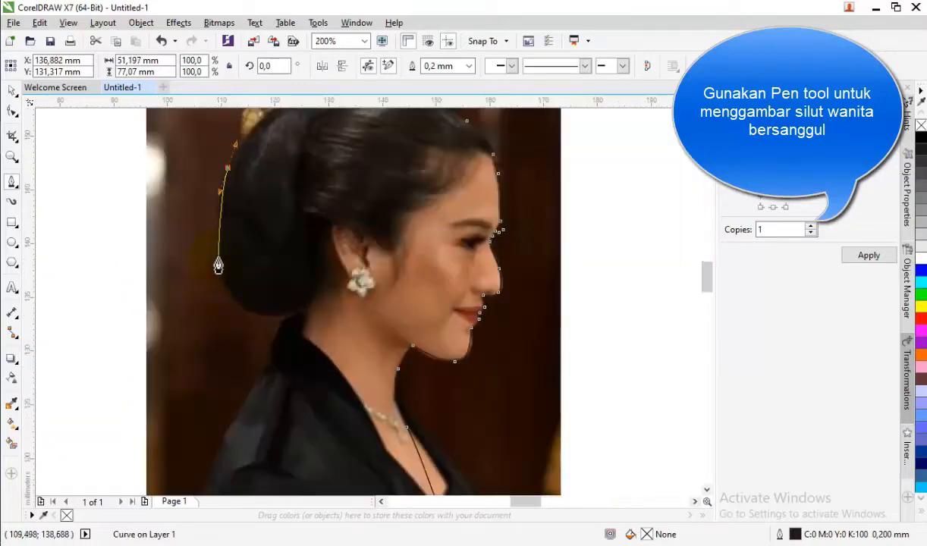
scroll(216, 273, "up", 1)
left_click_drag(218, 260, 223, 310)
left_click_drag(280, 365, 405, 349)
scroll(406, 351, "down", 3)
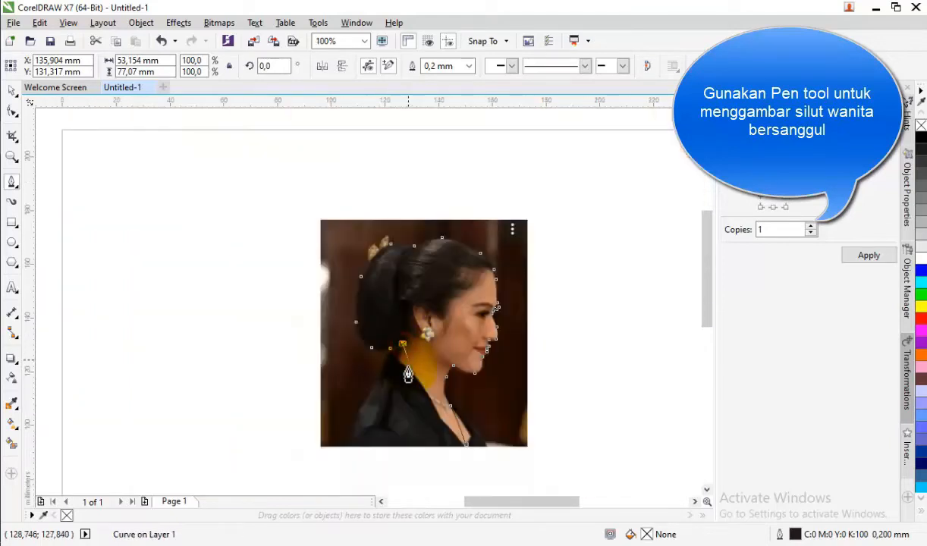
Step: Trace from the nape down to the back of the collar, across the base of the neck, and close the outline at its starting tip
scroll(399, 372, "up", 3)
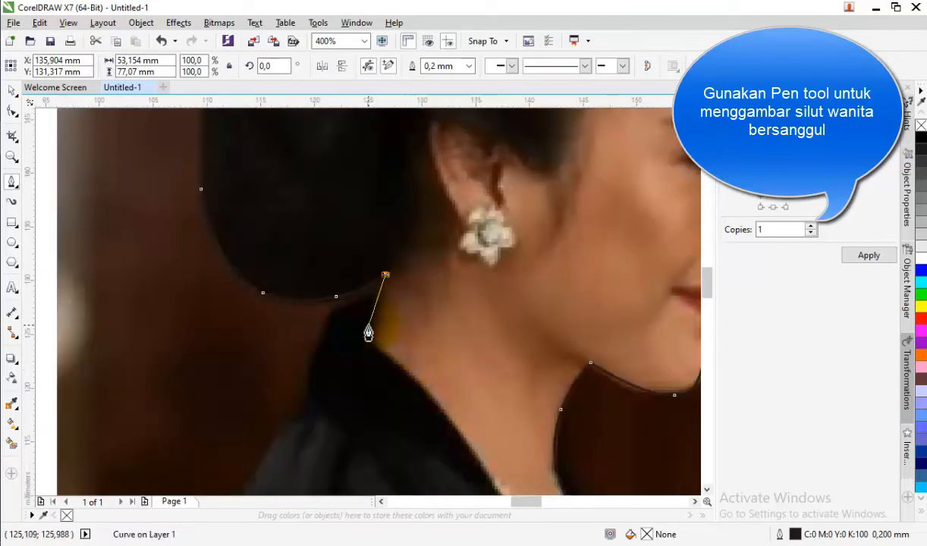
left_click_drag(368, 333, 331, 387)
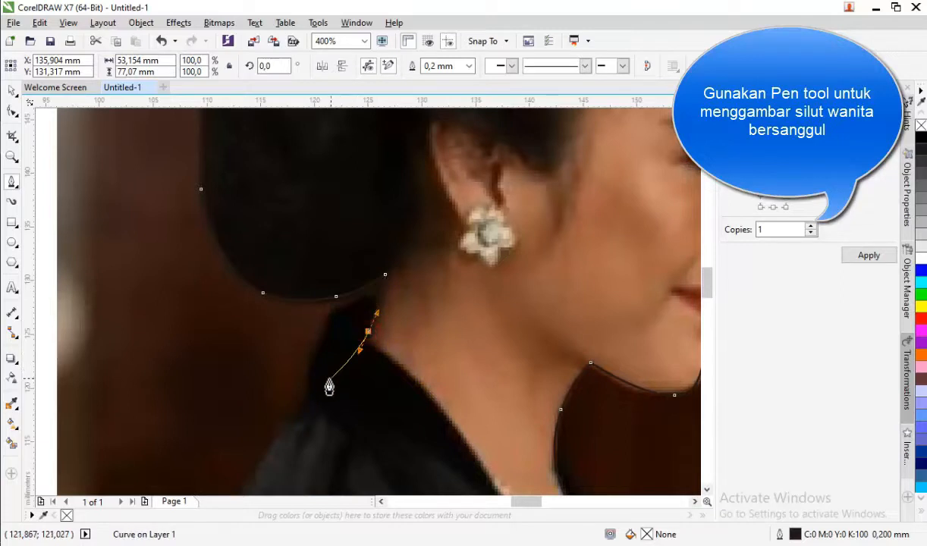
left_click(317, 385)
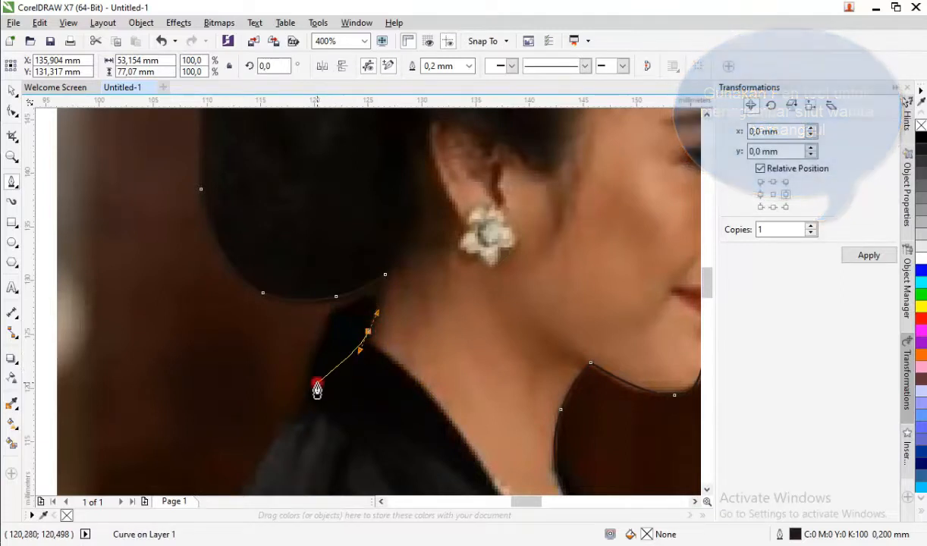
scroll(317, 385, "down", 3)
scroll(376, 381, "up", 1)
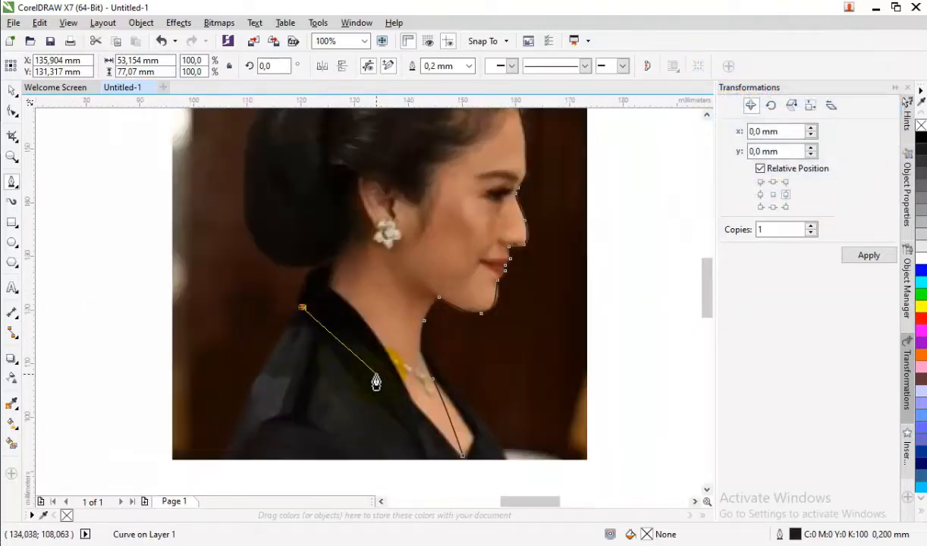
left_click(392, 367)
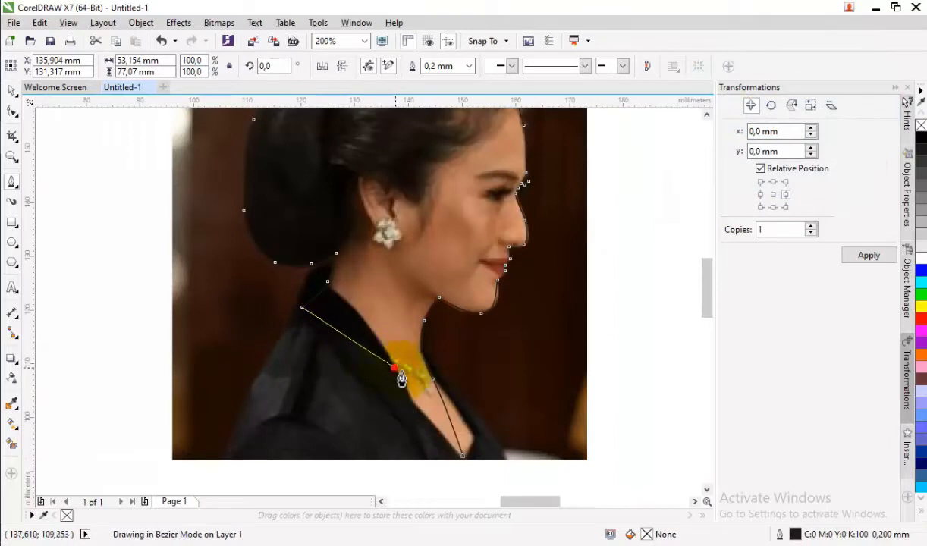
left_click(461, 454)
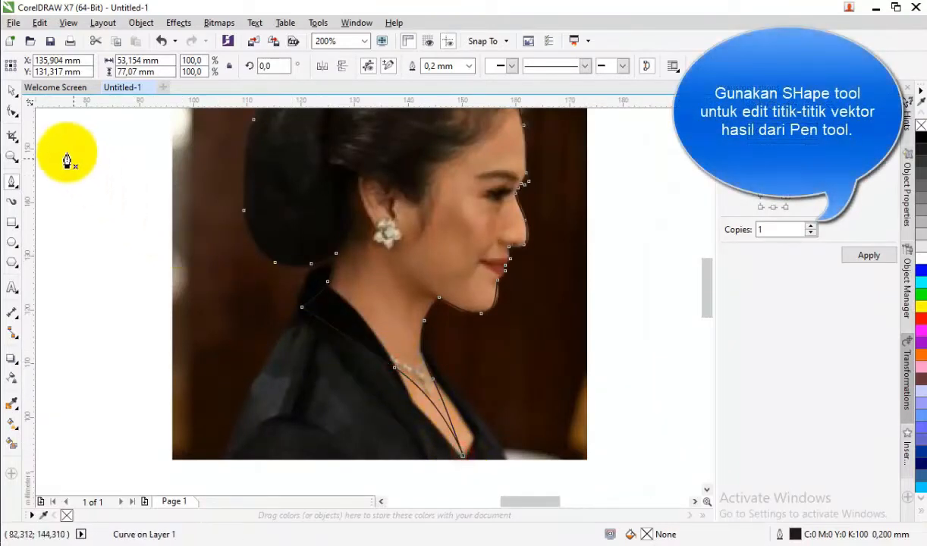
Step: With the Shape tool, move the node at the front base of the neck slightly up and outward to follow the photo
left_click(12, 110)
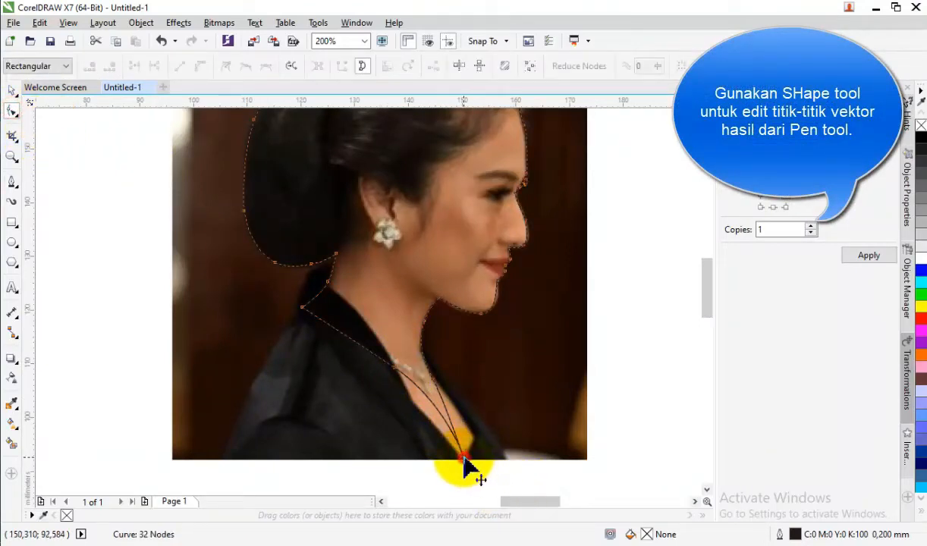
scroll(440, 391, "up", 2)
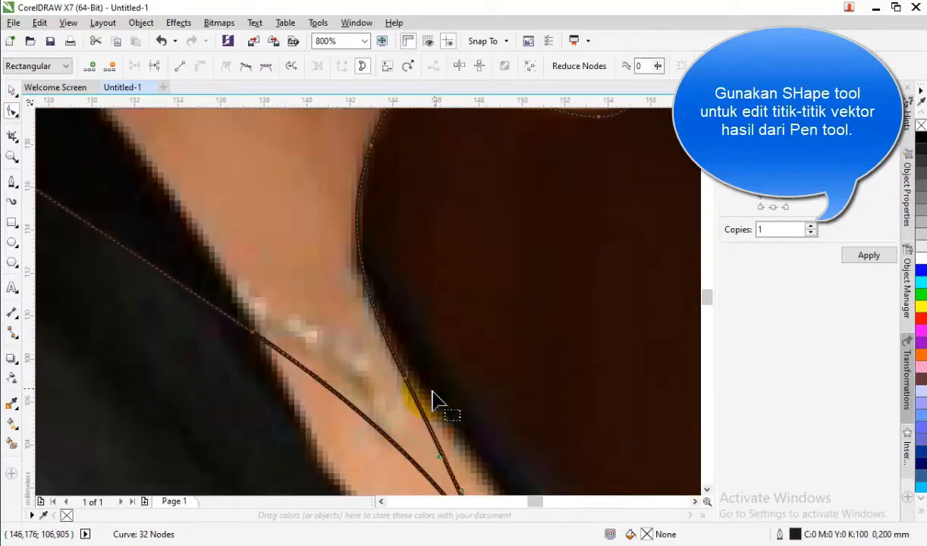
left_click_drag(404, 378, 410, 370)
scroll(410, 371, "down", 2)
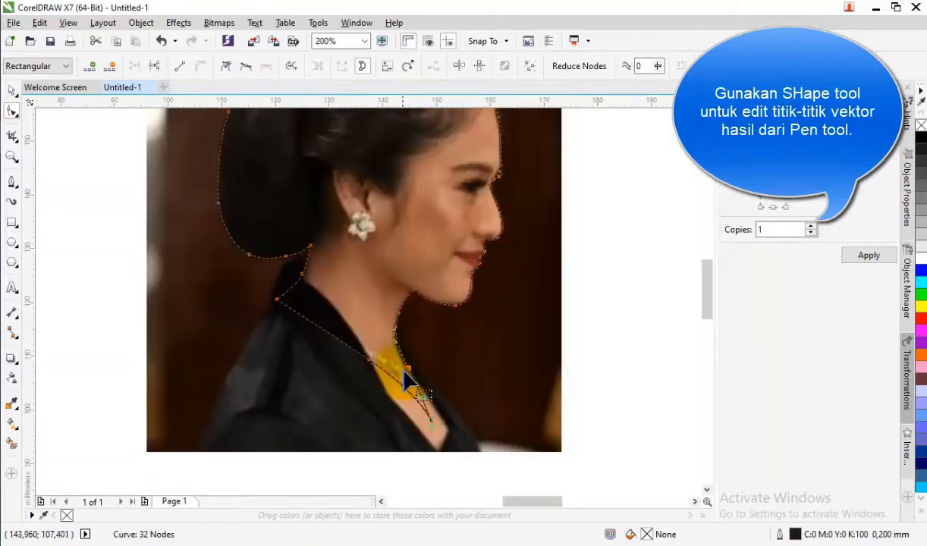
scroll(406, 379, "down", 1)
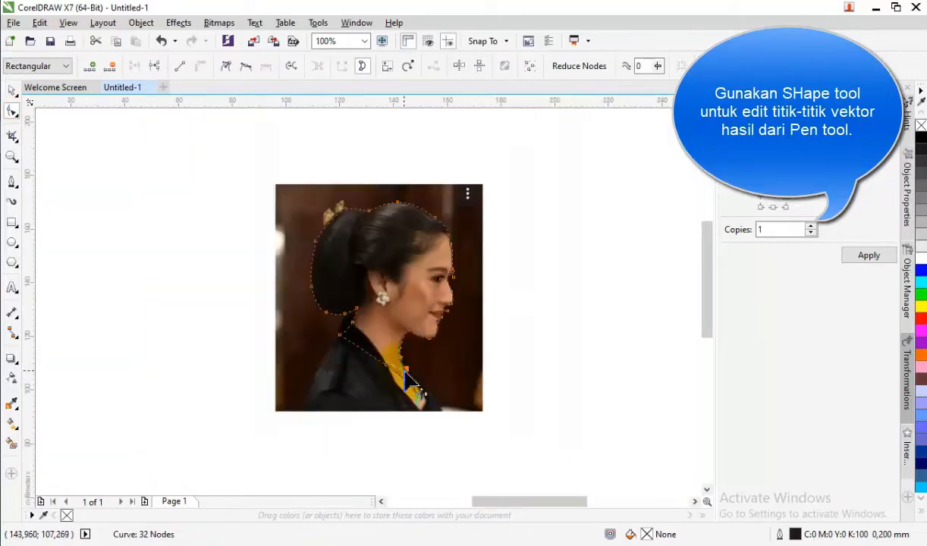
Step: Fill the closed head outline with black and move it off the photo onto the empty page area to its left
left_click(920, 138)
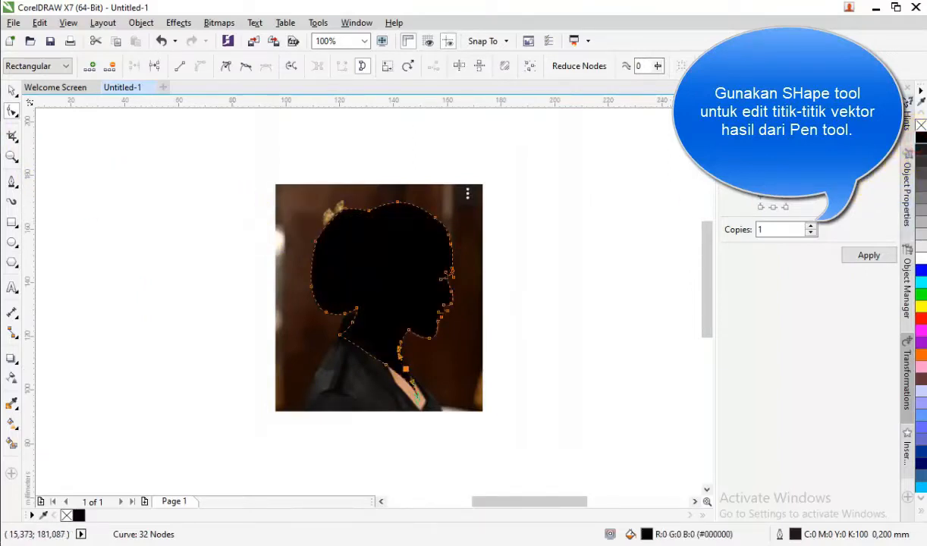
left_click(186, 258)
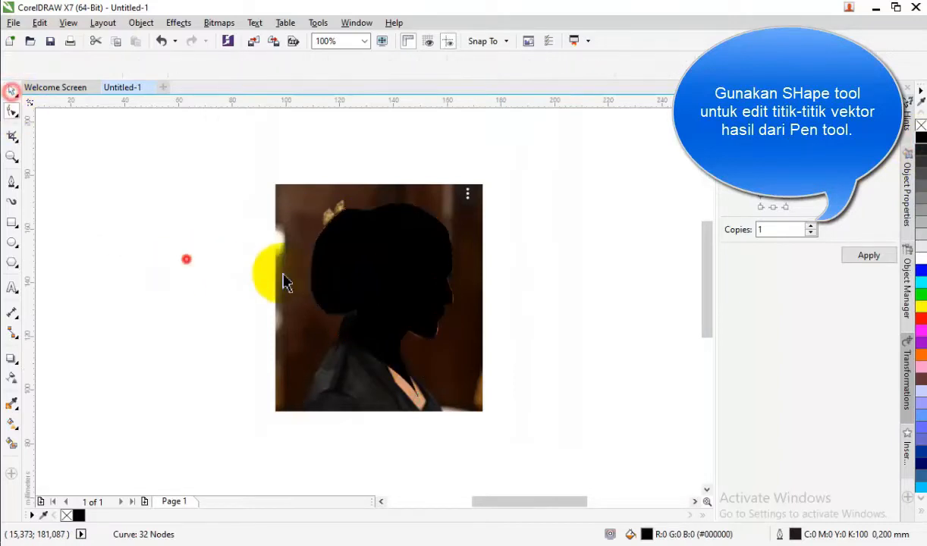
left_click(339, 268)
left_click_drag(243, 281, 134, 260)
left_click(222, 178)
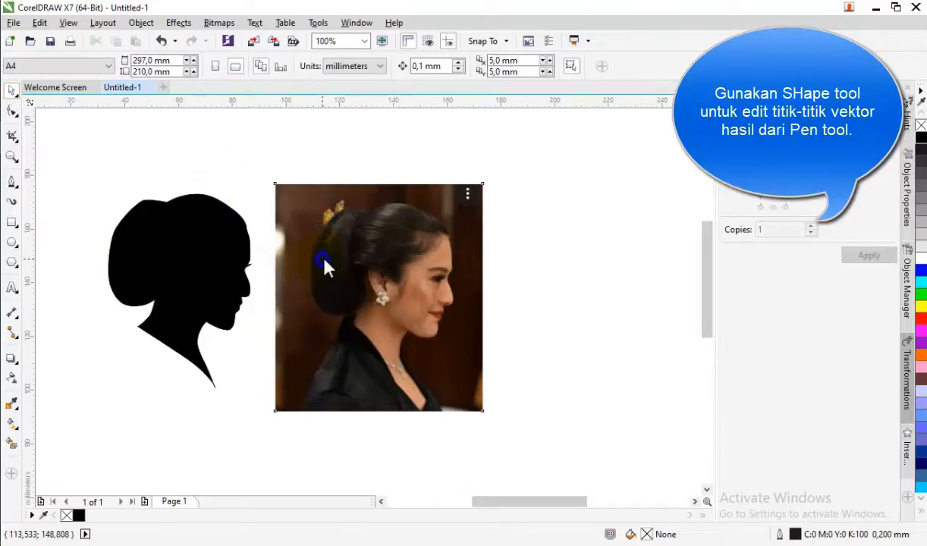
Step: Unlock the reference photo and delete it from the page
right_click(324, 261)
left_click(353, 270)
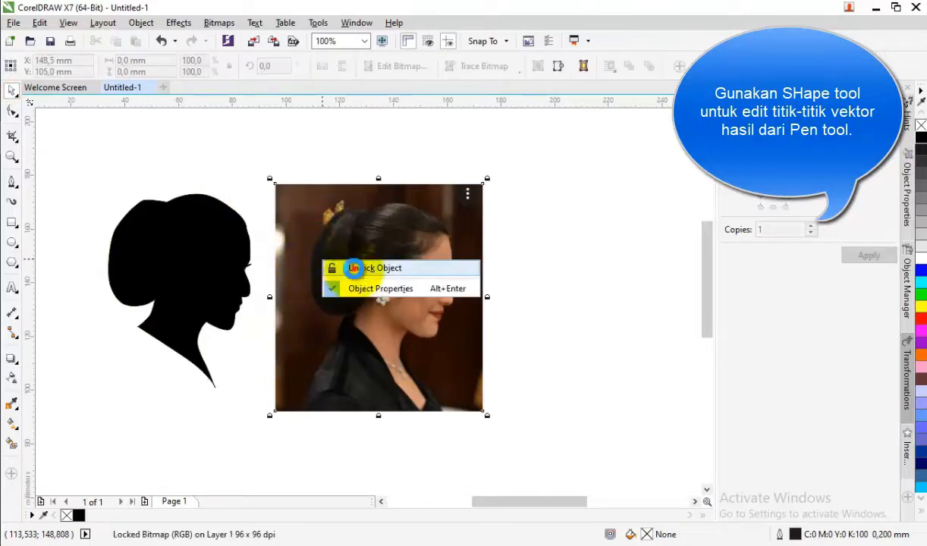
left_click(315, 135)
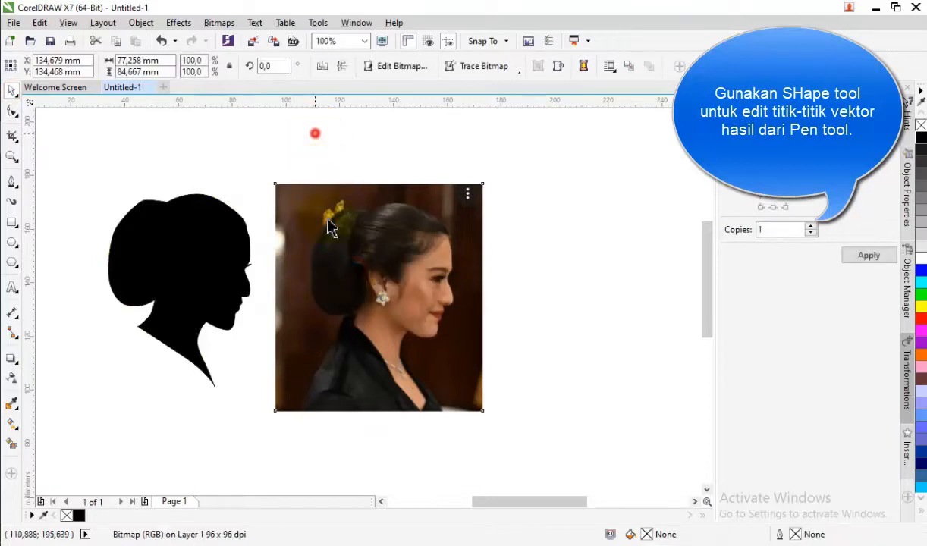
left_click(327, 241)
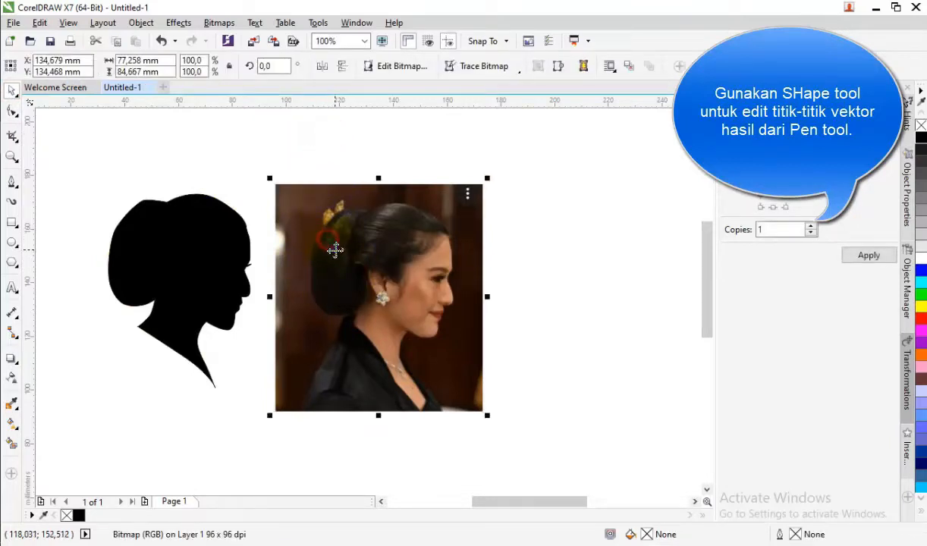
right_click(335, 250)
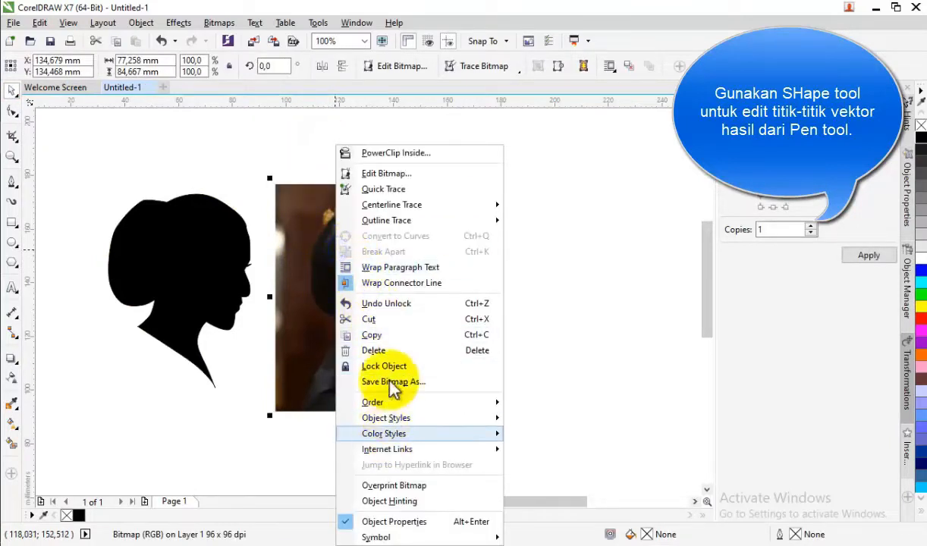
left_click(392, 351)
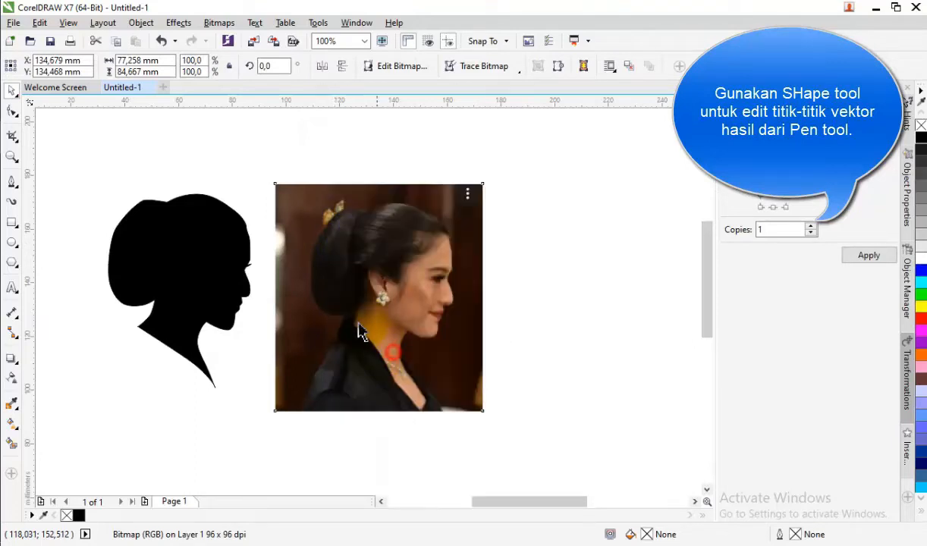
left_click(325, 269)
Step: Reshape the silhouette's neck with the Shape tool: push the front node outward, shorten the lower tip and raise the middle of the lower edge
scroll(337, 297, "down", 3)
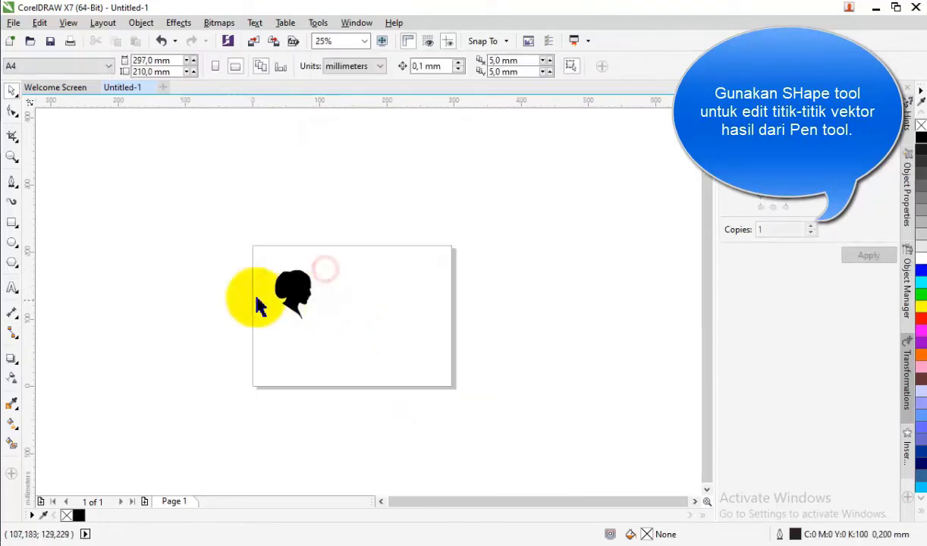
scroll(253, 306, "up", 3)
scroll(393, 330, "up", 1)
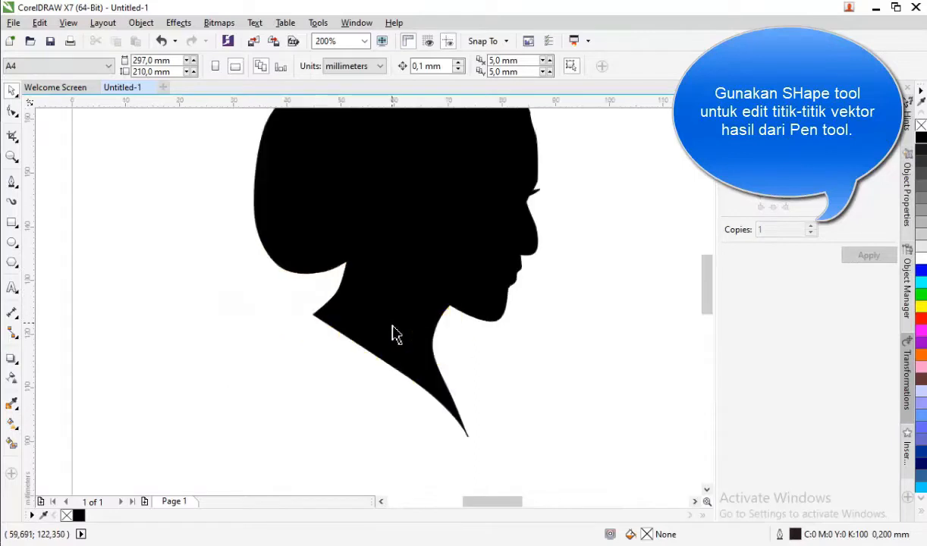
left_click(388, 332)
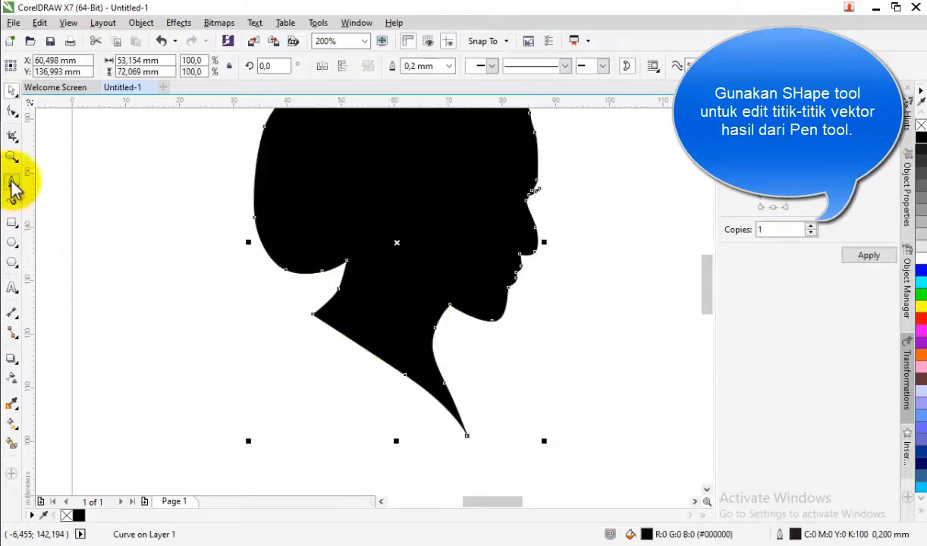
left_click(12, 114)
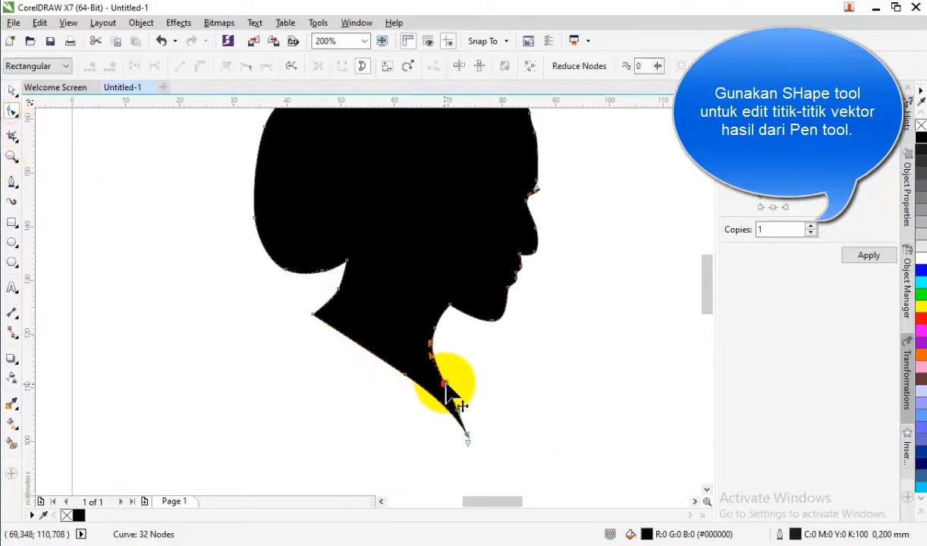
left_click_drag(448, 383, 453, 376)
left_click(466, 441)
left_click_drag(467, 439, 467, 430)
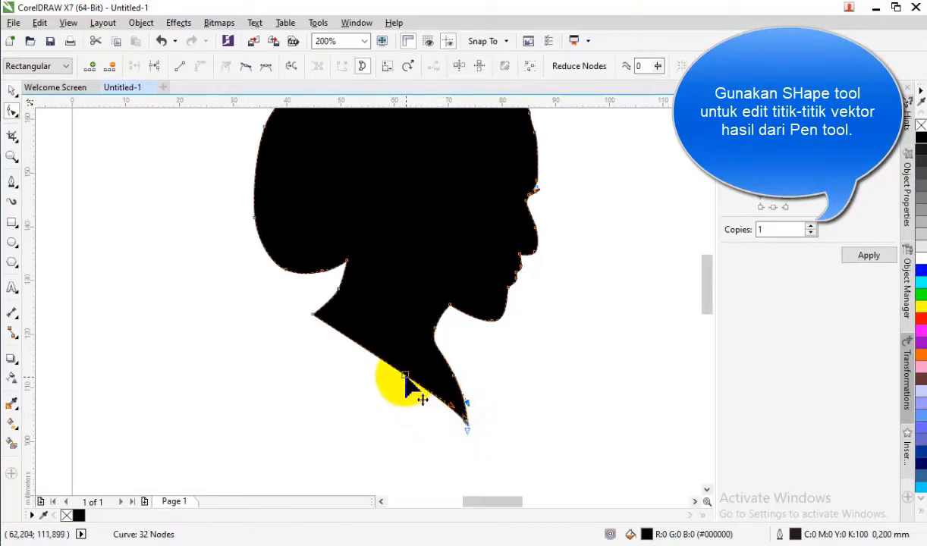
left_click_drag(404, 376, 396, 363)
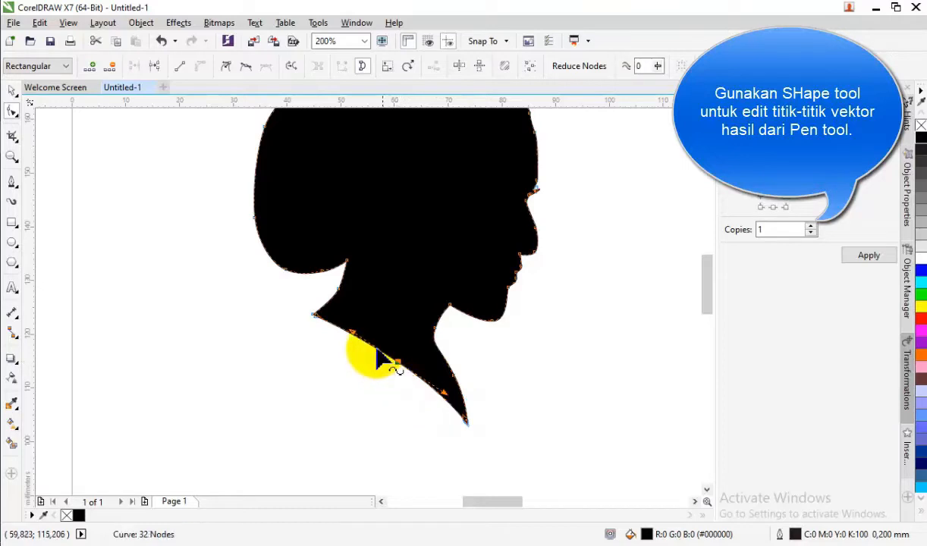
Step: Remove the node at the top of the bun to round off its contour
scroll(367, 346, "down", 2)
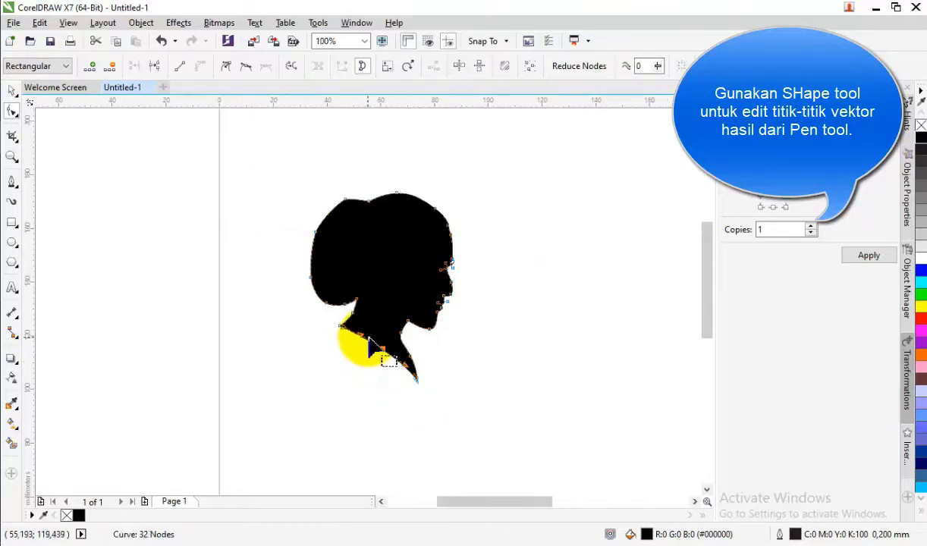
double_click(345, 201)
left_click(332, 201)
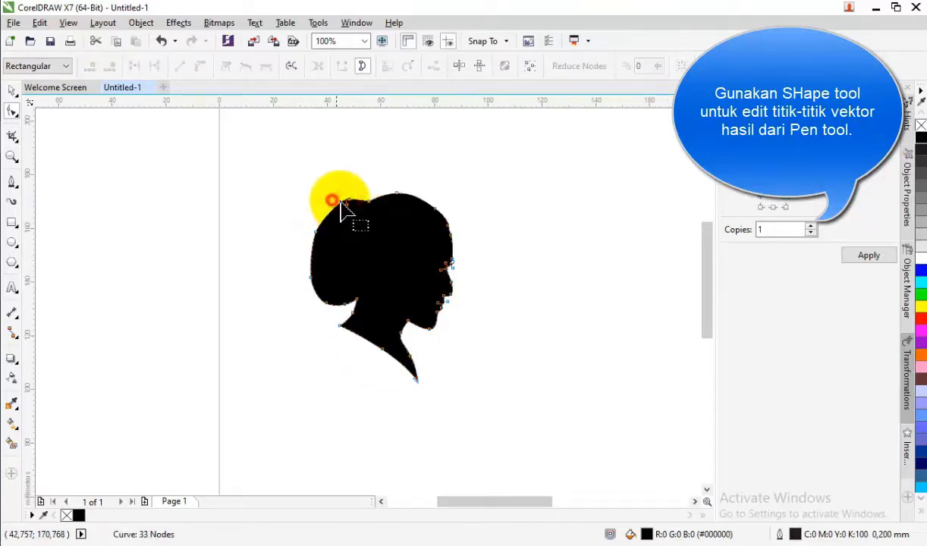
double_click(346, 201)
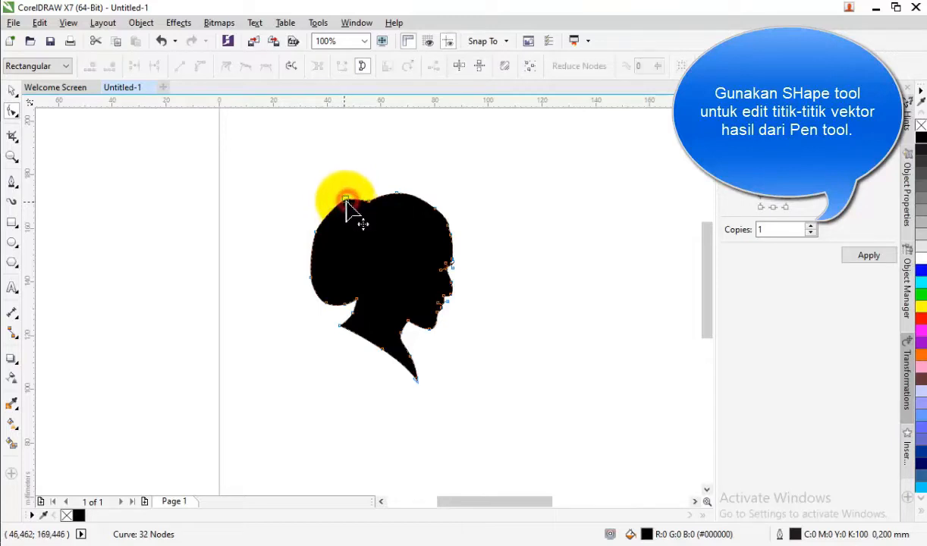
double_click(345, 200)
left_click(317, 199)
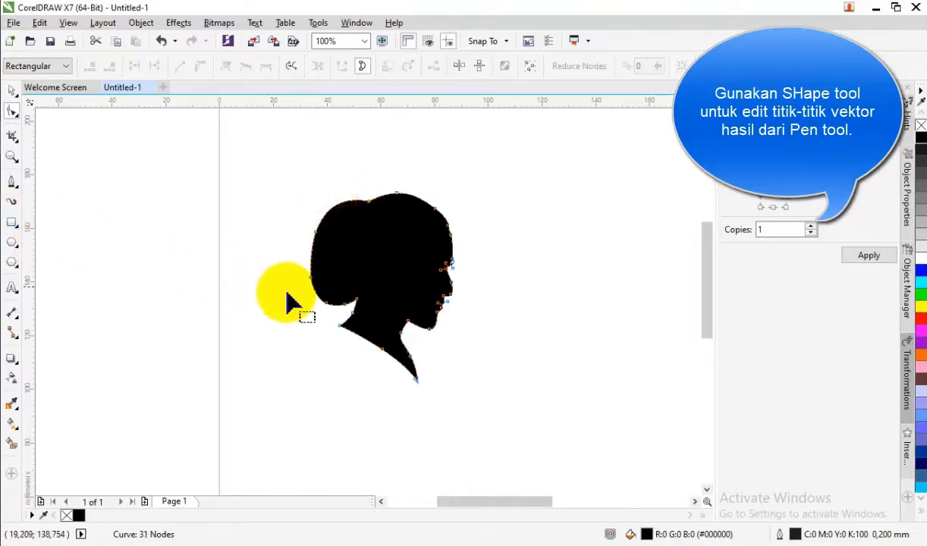
Step: Remove the extra node on the underside of the bun near the nape
scroll(355, 322, "up", 2)
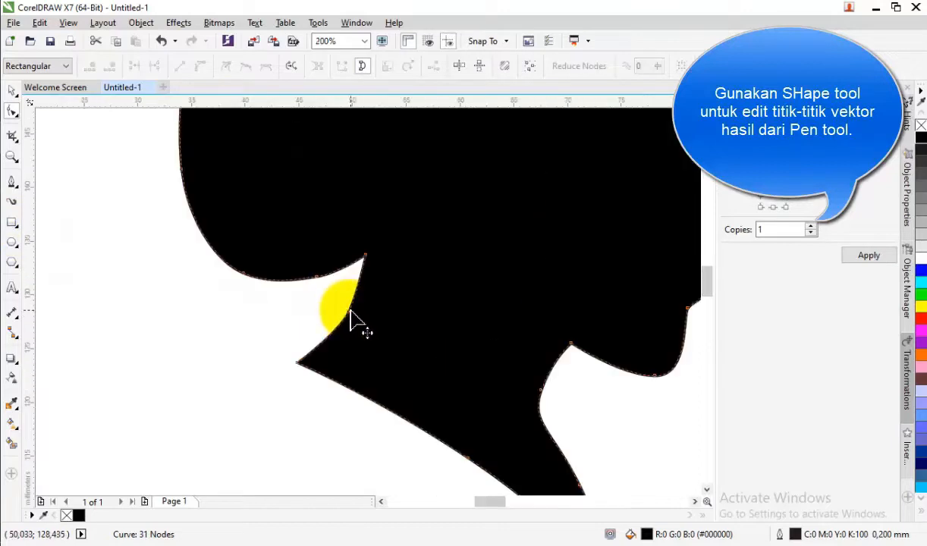
double_click(318, 278)
scroll(380, 304, "down", 2)
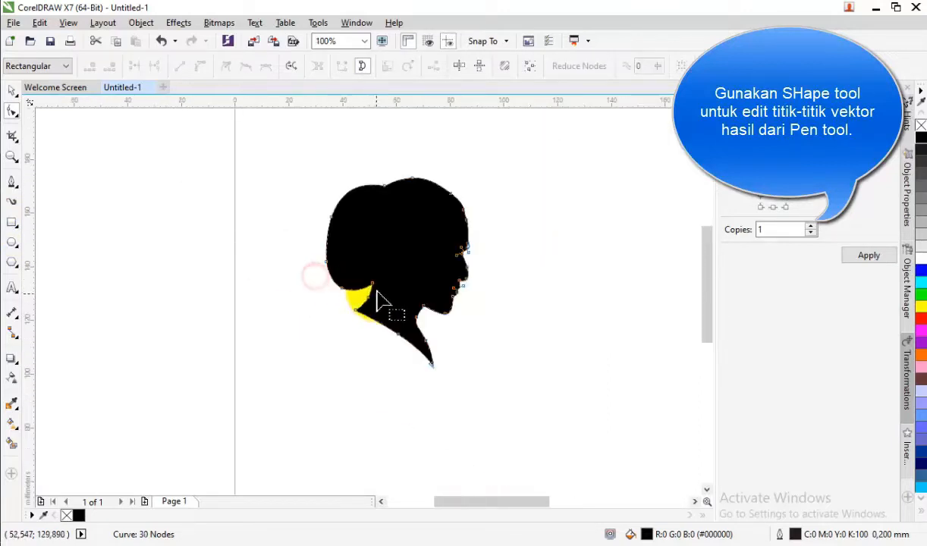
Step: Draw the upper edge of a wavy sash with the Pen tool, from the neck's lower tip past the nape to an upturned tail about 93 mm away
scroll(383, 286, "up", 1)
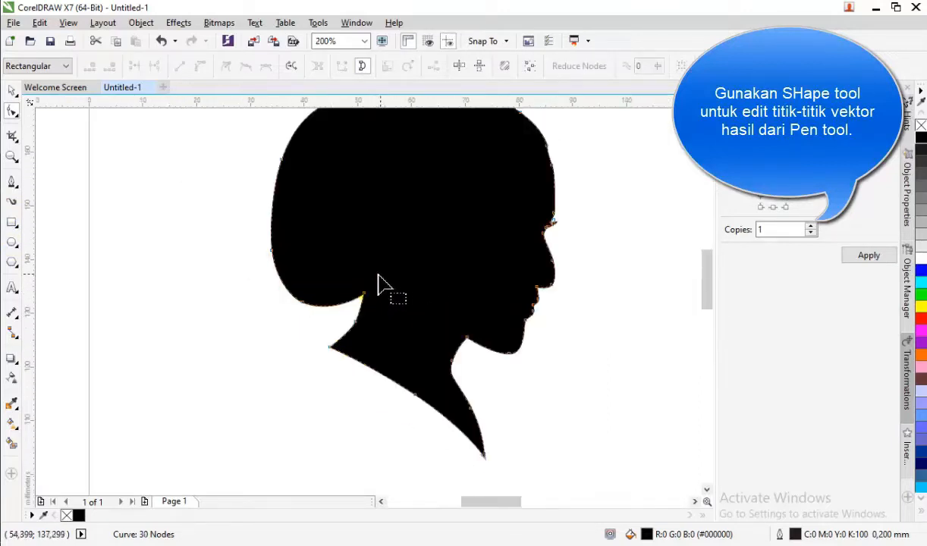
left_click(9, 89)
left_click(126, 144)
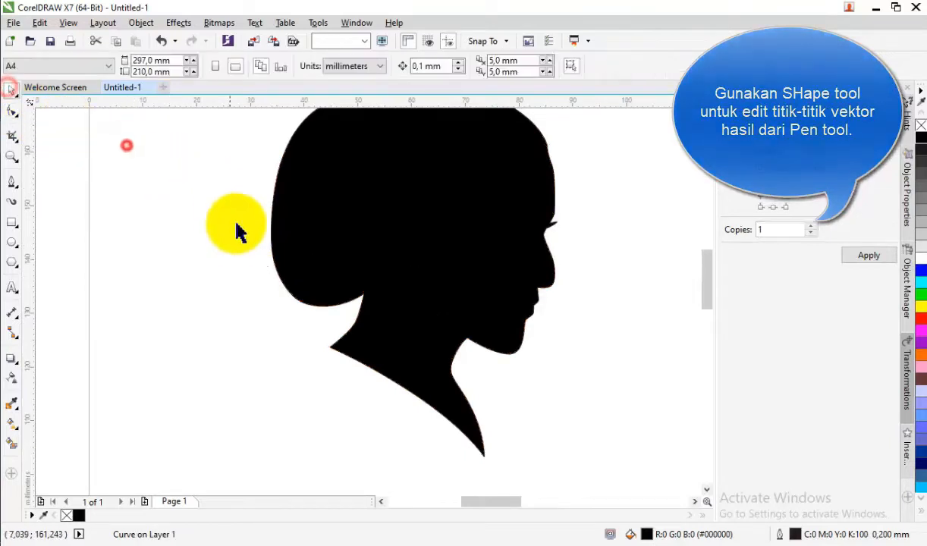
left_click(12, 183)
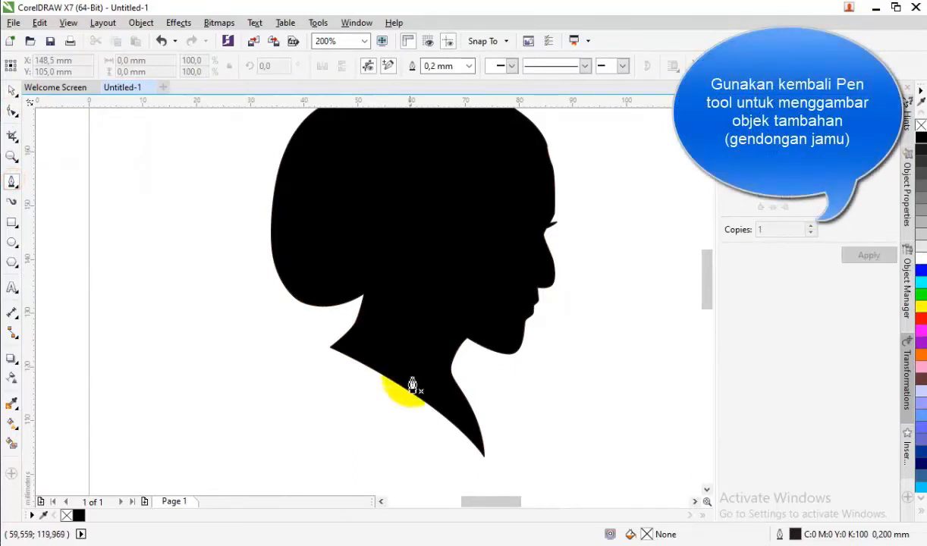
left_click(481, 467)
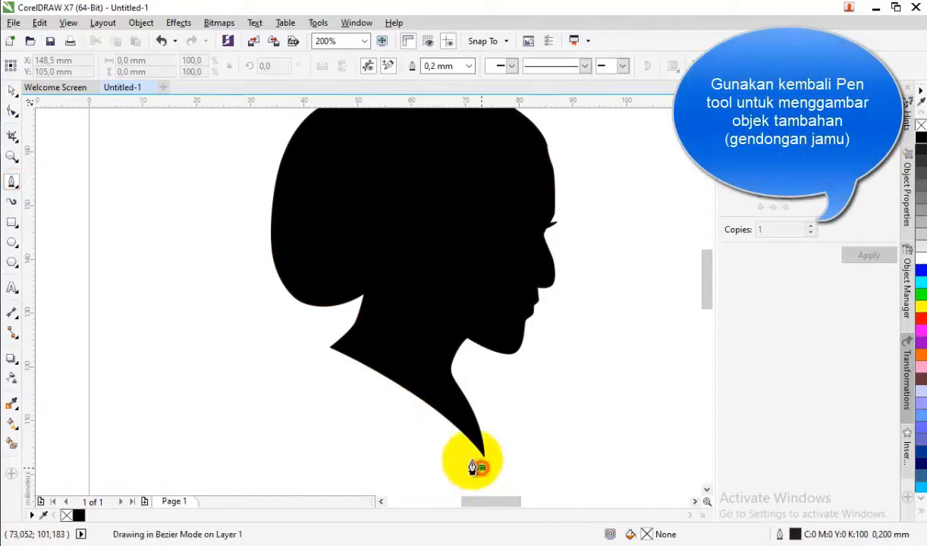
left_click_drag(323, 368, 265, 346)
scroll(396, 325, "down", 2)
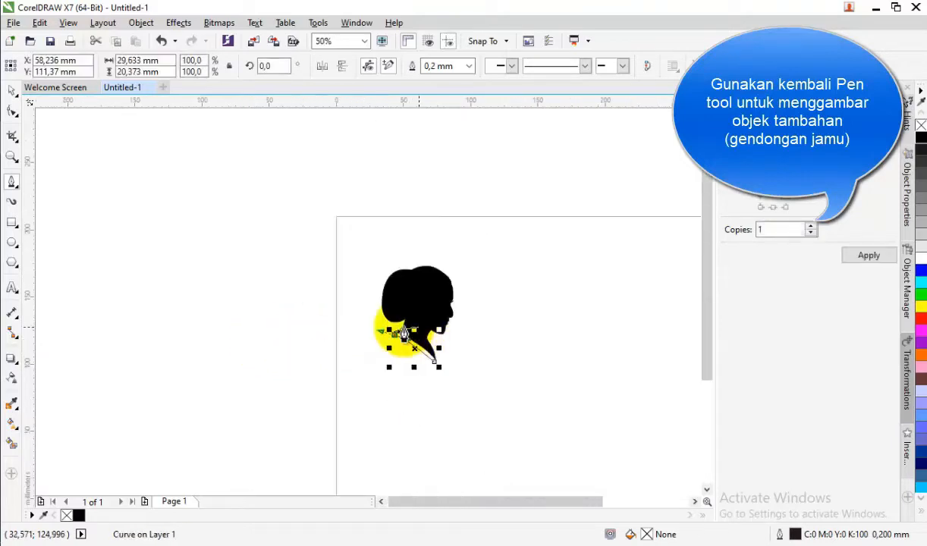
scroll(334, 315, "up", 1)
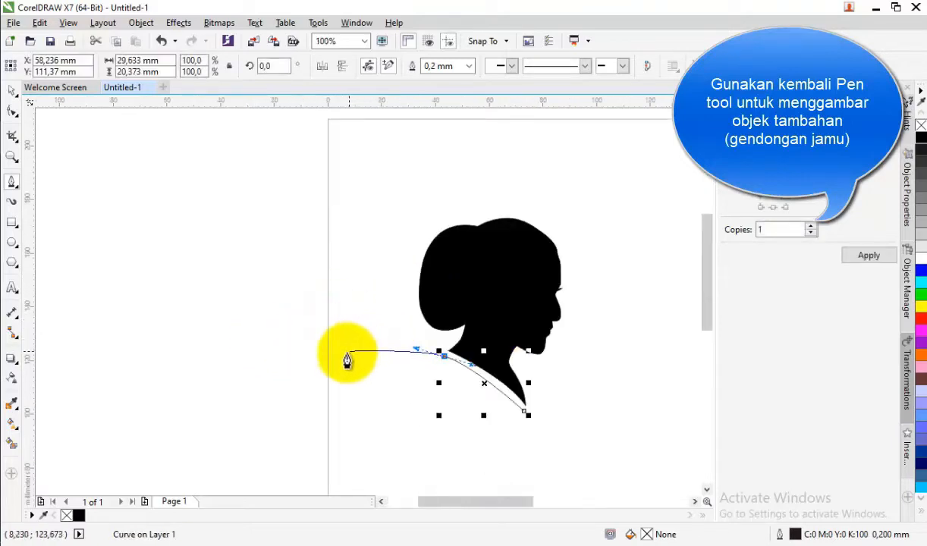
left_click_drag(336, 361, 312, 372)
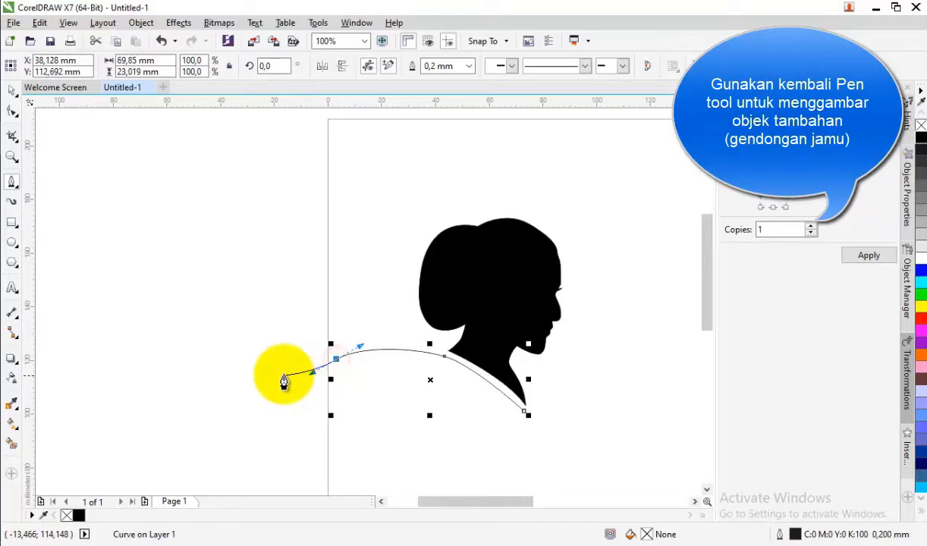
double_click(273, 362)
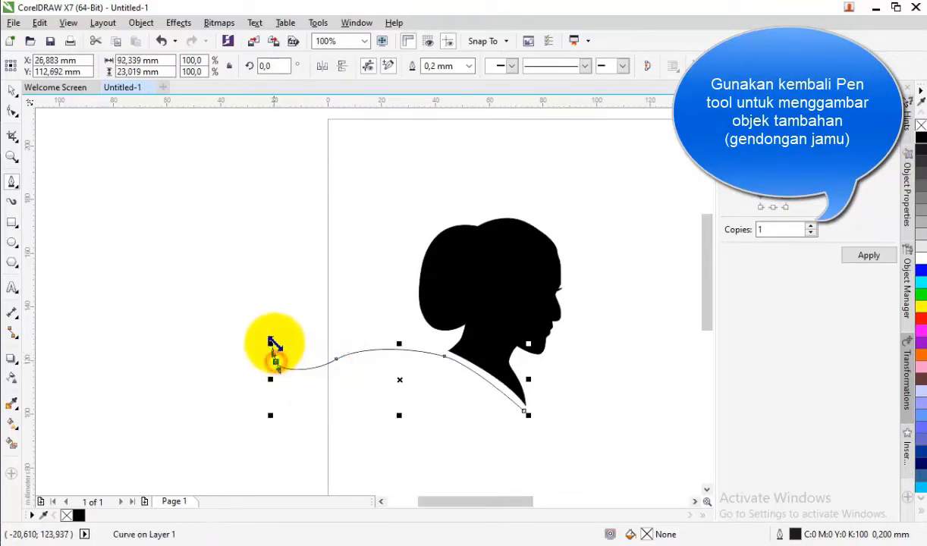
scroll(274, 373, "up", 2)
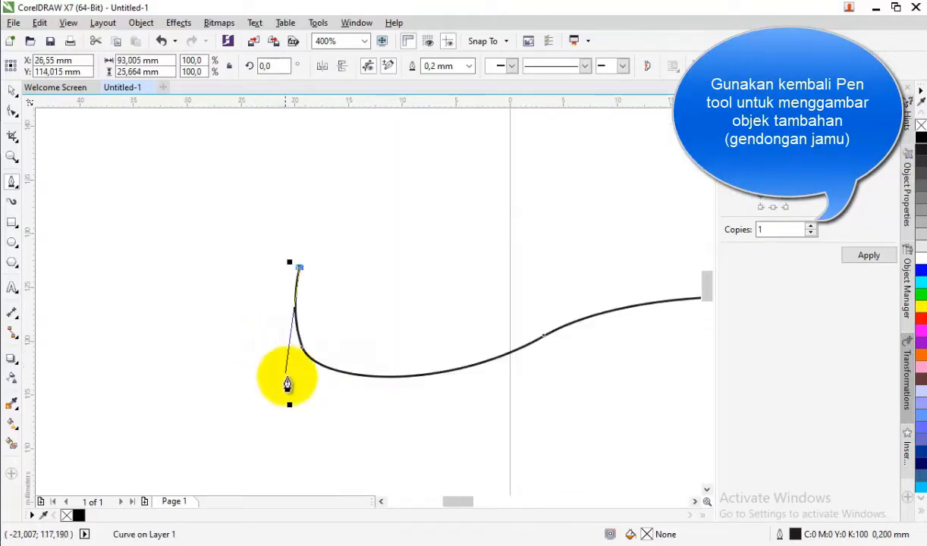
Step: Draw the sash's lower edge back from the tail along the same wave and close the curve at the starting node below the neck
left_click_drag(311, 412, 317, 419)
scroll(278, 367, "down", 2)
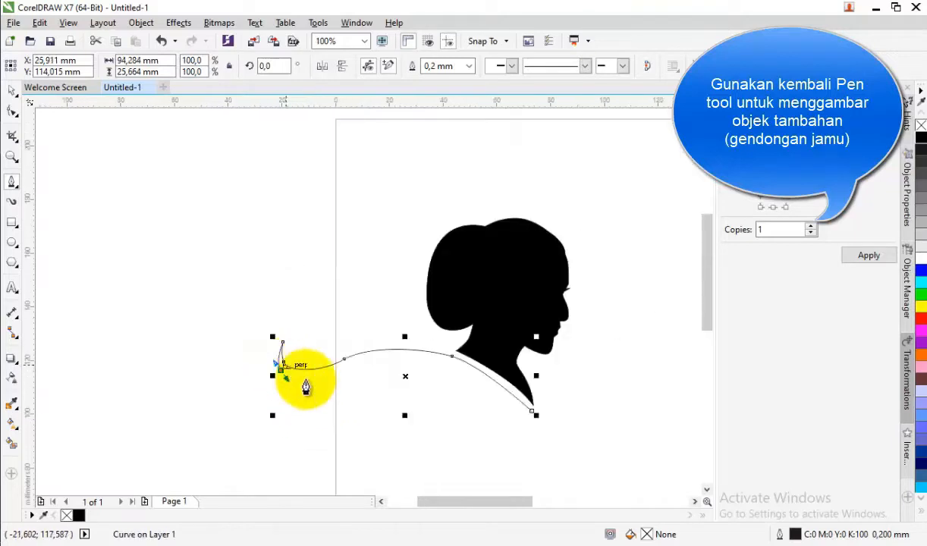
scroll(344, 399, "up", 1)
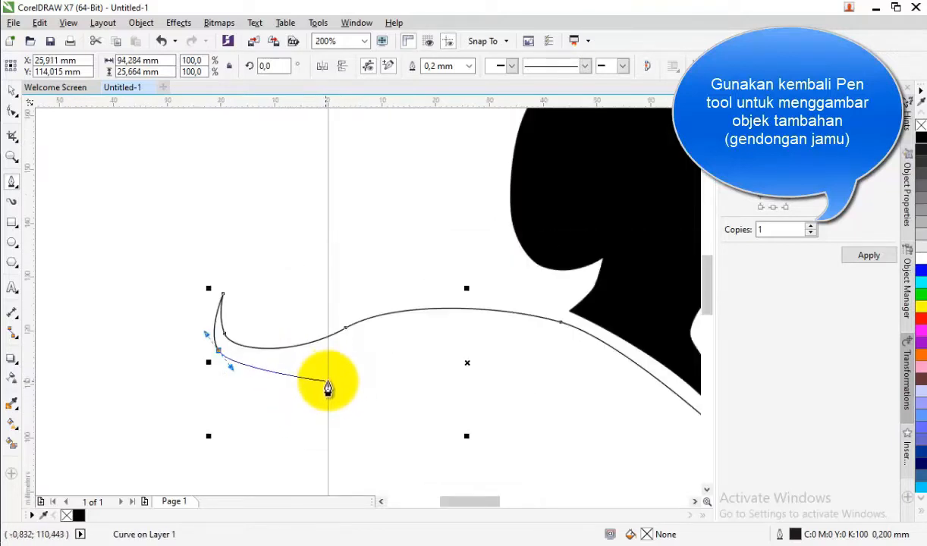
left_click_drag(328, 380, 385, 377)
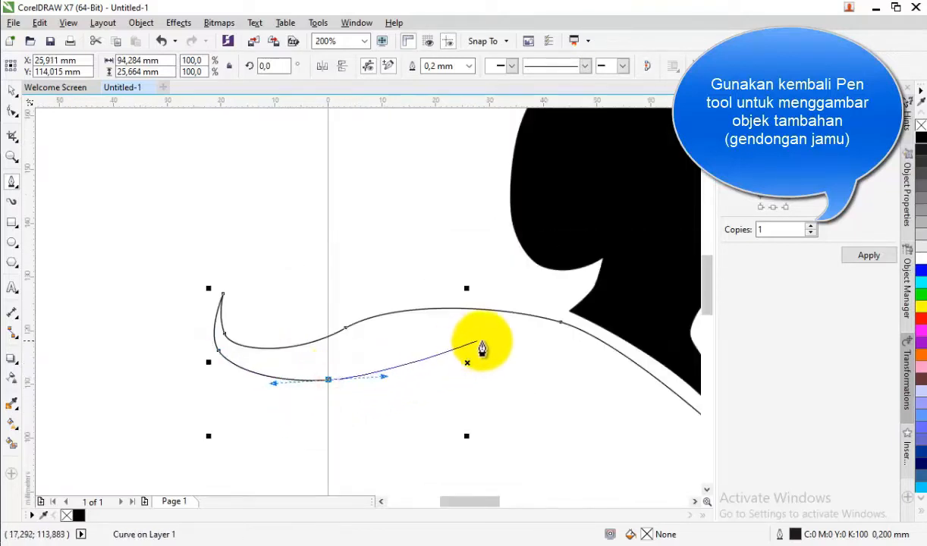
left_click_drag(495, 345, 586, 362)
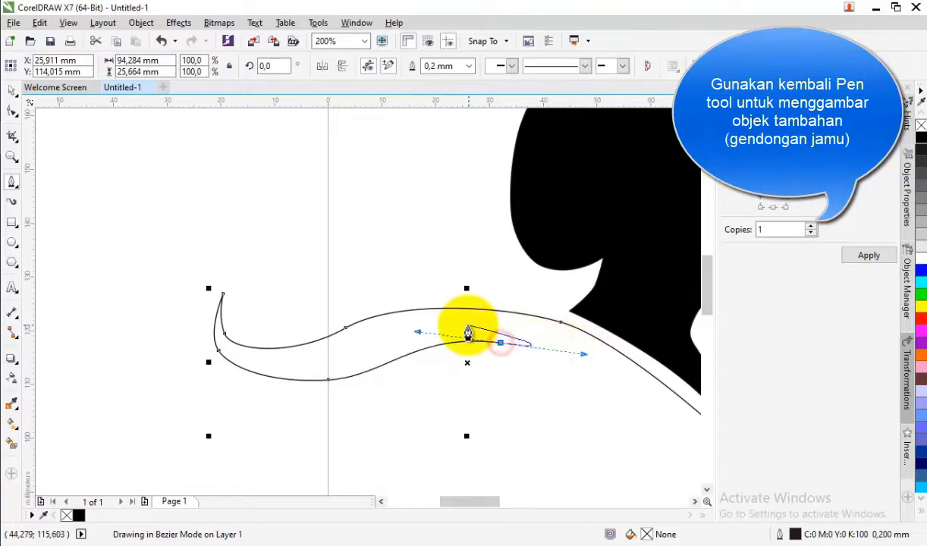
scroll(472, 330, "down", 1)
scroll(571, 362, "up", 1)
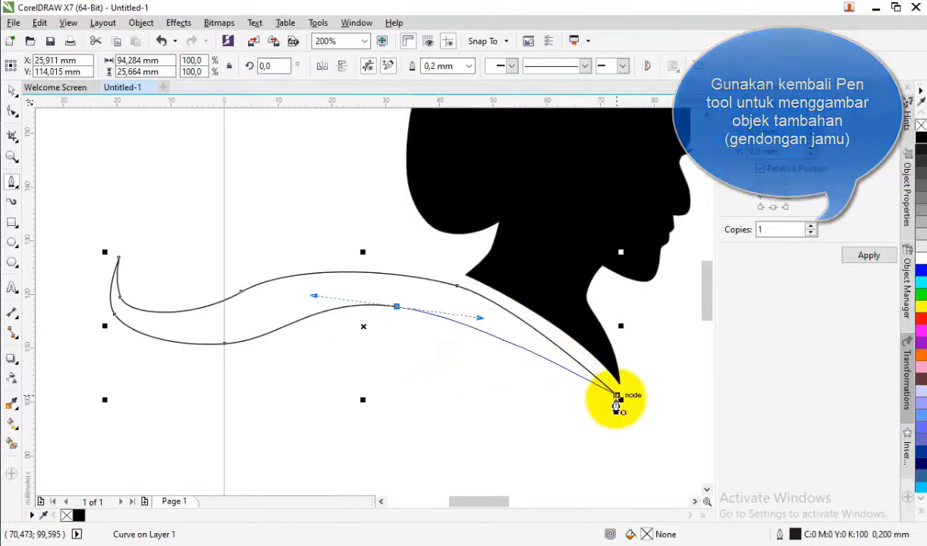
left_click_drag(619, 396, 489, 327)
Step: Shift the sash's two middle wave nodes toward the neck with the Shape tool, and move the three tail nodes inward to shorten it
left_click(13, 112)
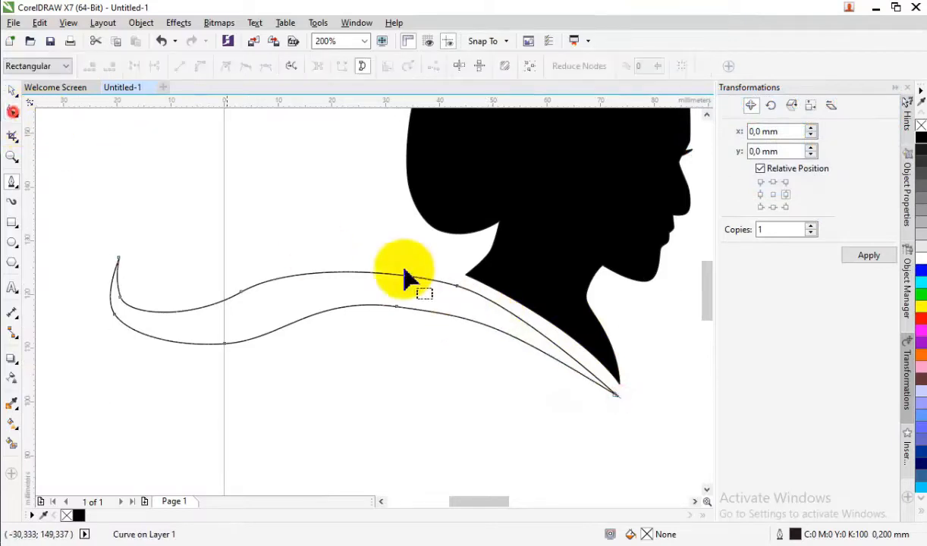
left_click_drag(396, 308, 415, 305)
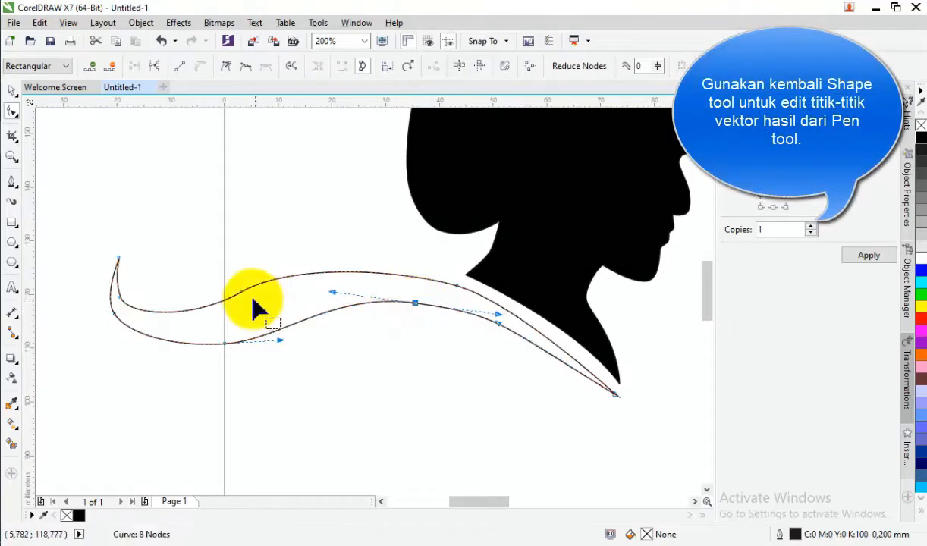
left_click_drag(241, 293, 303, 291)
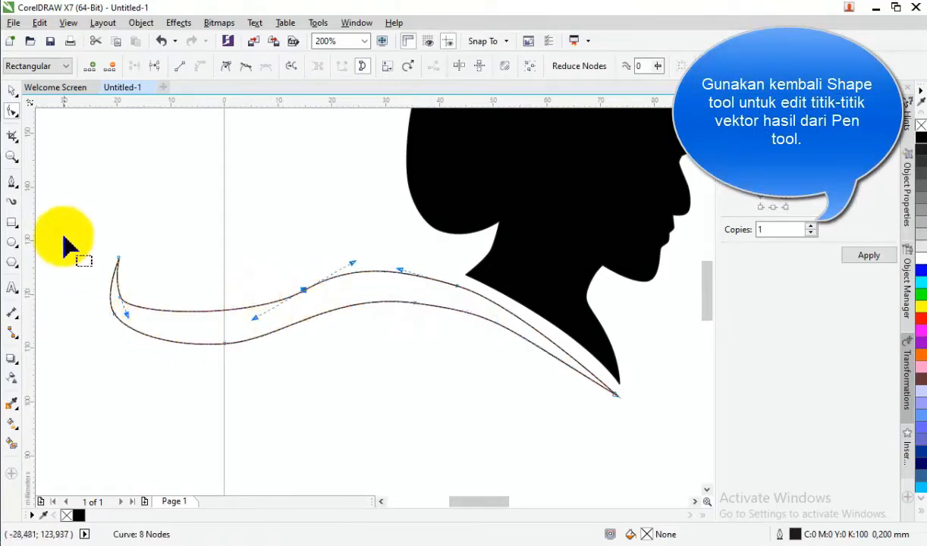
left_click_drag(68, 227, 189, 370)
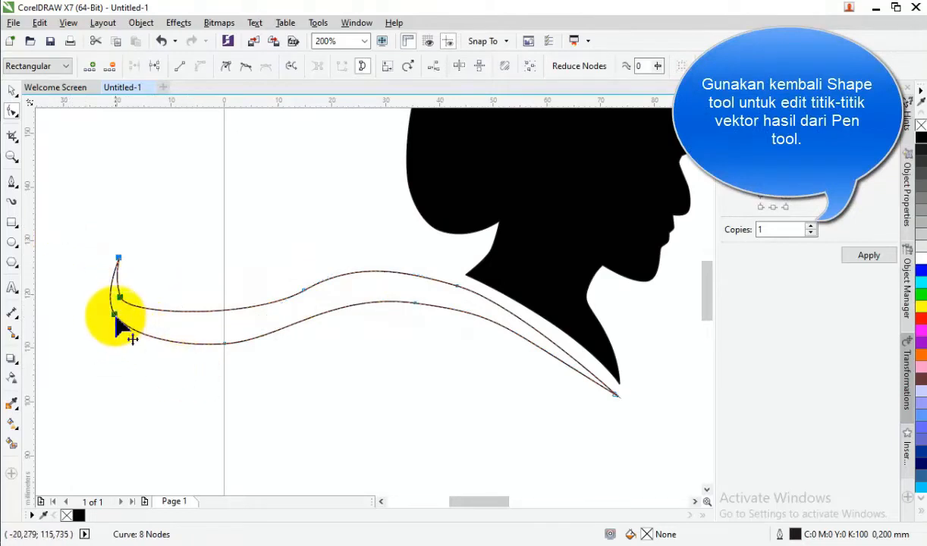
left_click_drag(115, 316, 172, 318)
Step: Remove the two extra nodes at the tail's bend and the two near the shoulder, and nudge the upper wave node to smooth the sash
left_click(219, 268)
double_click(176, 304)
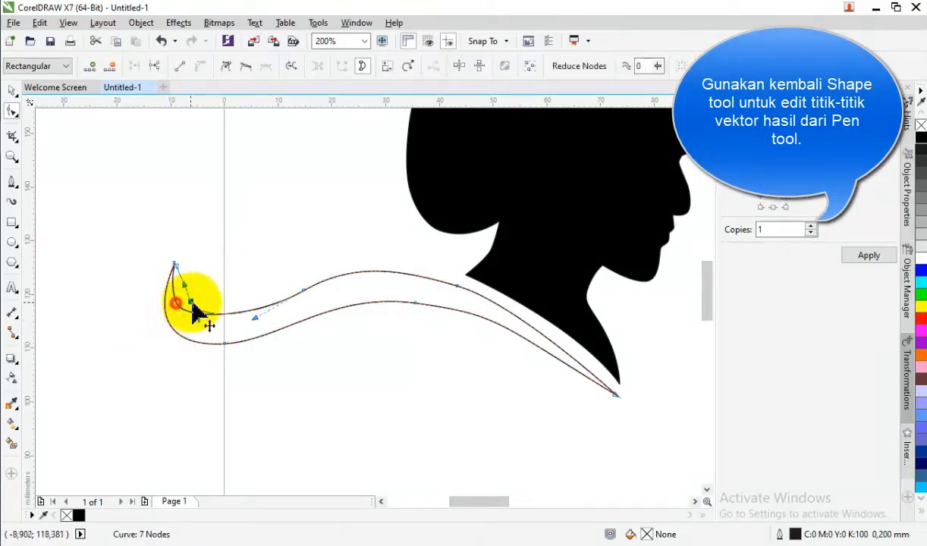
double_click(175, 302)
left_click_drag(303, 296, 310, 290)
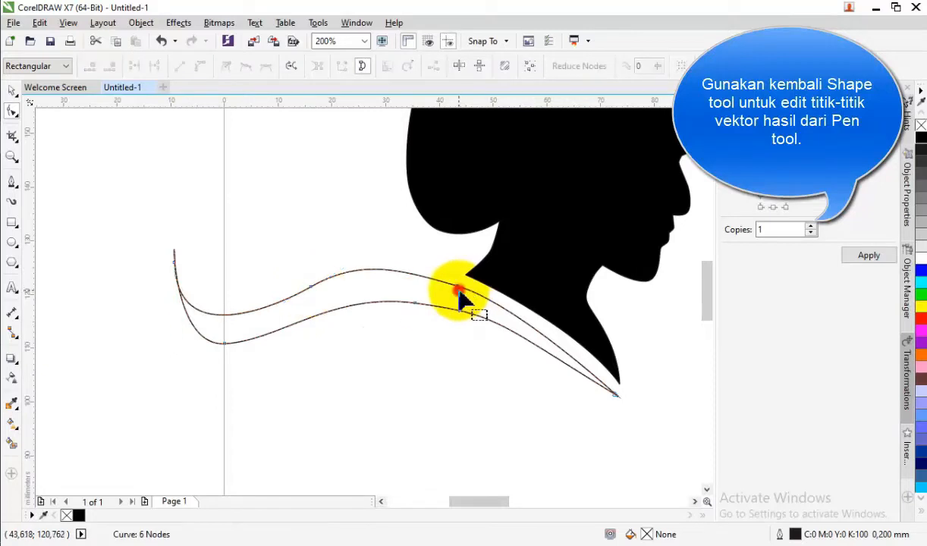
double_click(454, 283)
double_click(412, 303)
Step: Reshape the sash's tail into a rounded, pointed hook by adjusting the tip's handle and the position of the lower bend node
left_click_drag(223, 344, 193, 351)
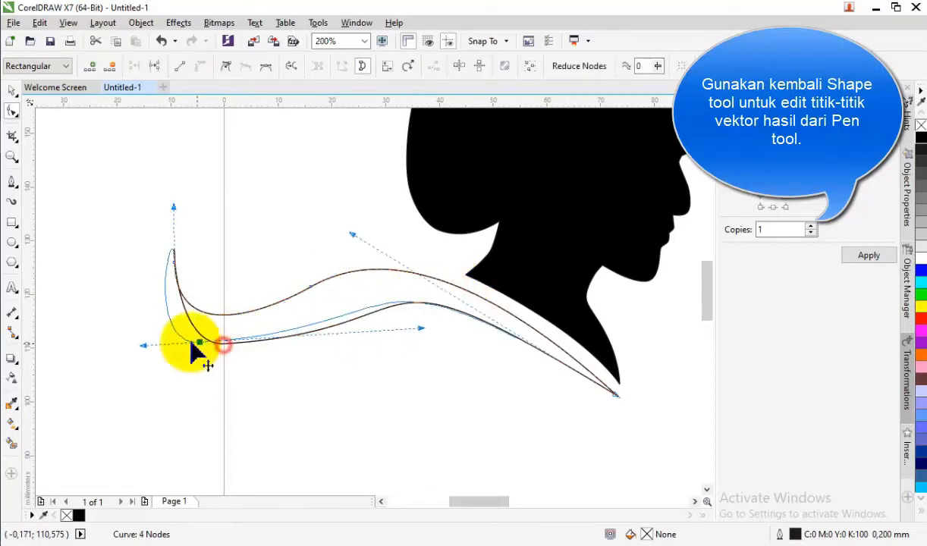
right_click(175, 265)
left_click(201, 345)
left_click_drag(174, 203, 157, 277)
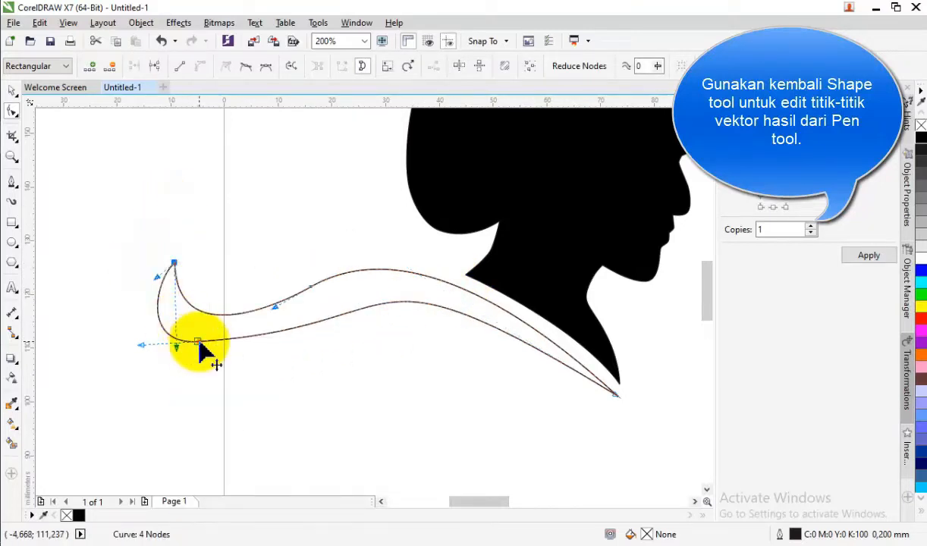
left_click_drag(198, 341, 224, 346)
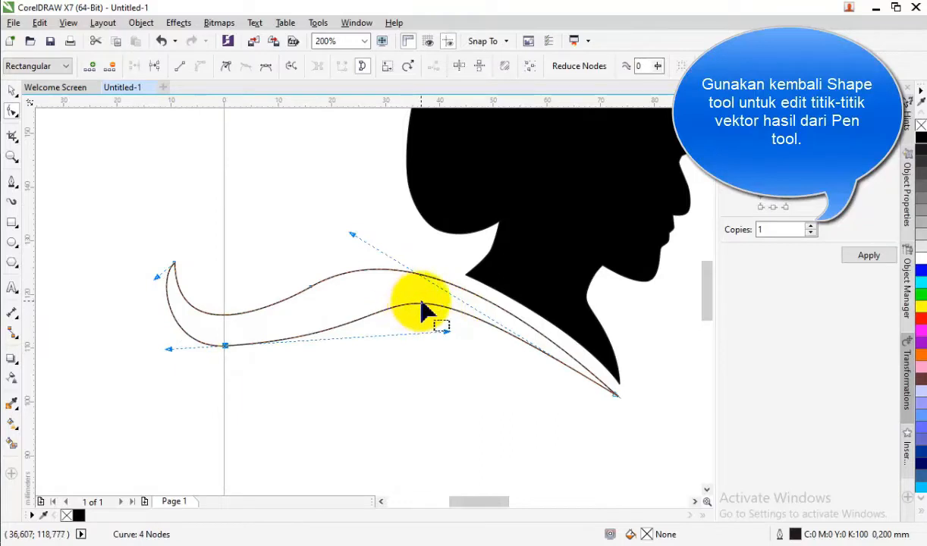
Step: Smooth the sash's wave by shortening and raising the lower bend node's inner handle and moving the upper wave node slightly up
left_click(352, 290)
scroll(423, 315, "up", 1)
scroll(279, 342, "down", 2)
scroll(237, 350, "up", 1)
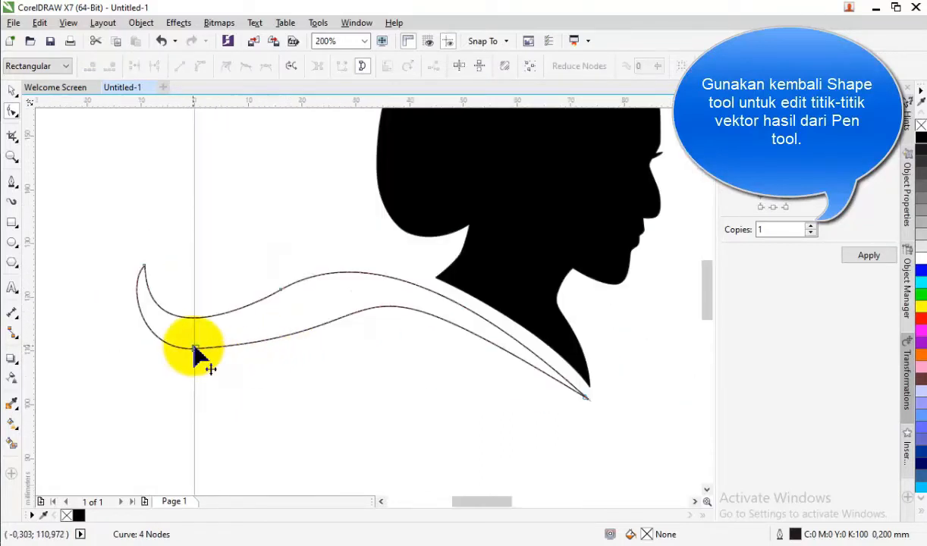
left_click(195, 350)
left_click_drag(416, 335, 348, 320)
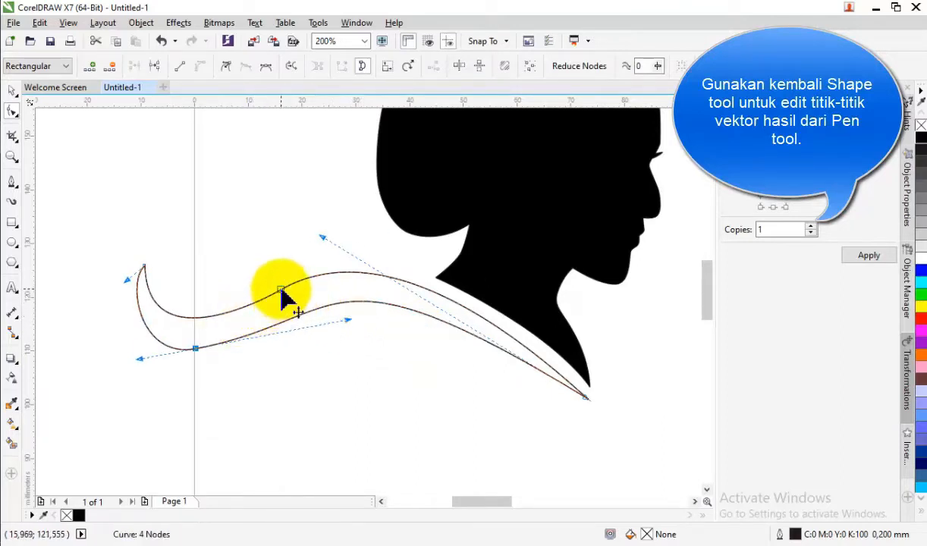
left_click_drag(282, 292, 285, 287)
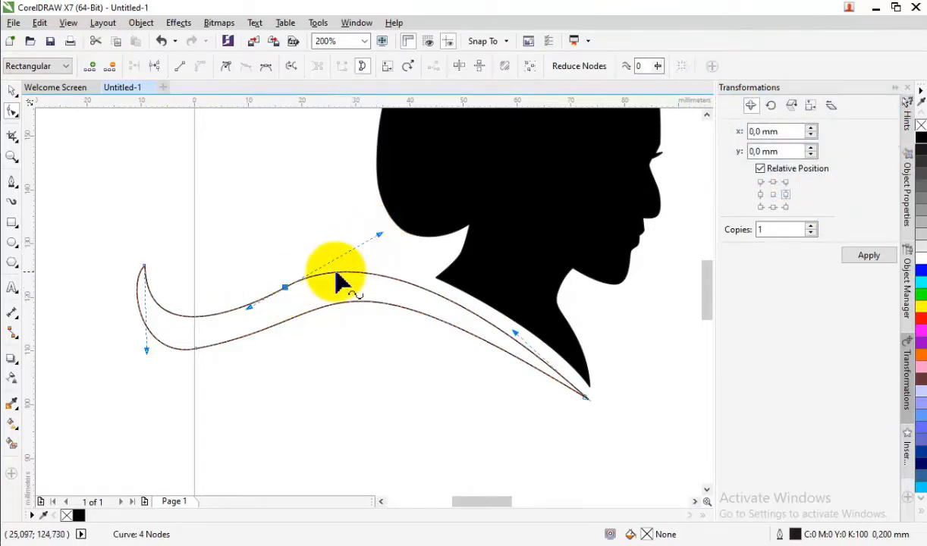
Step: Fill the sash with black and deselect it
scroll(341, 284, "down", 1)
left_click(920, 137)
left_click(11, 89)
left_click(84, 138)
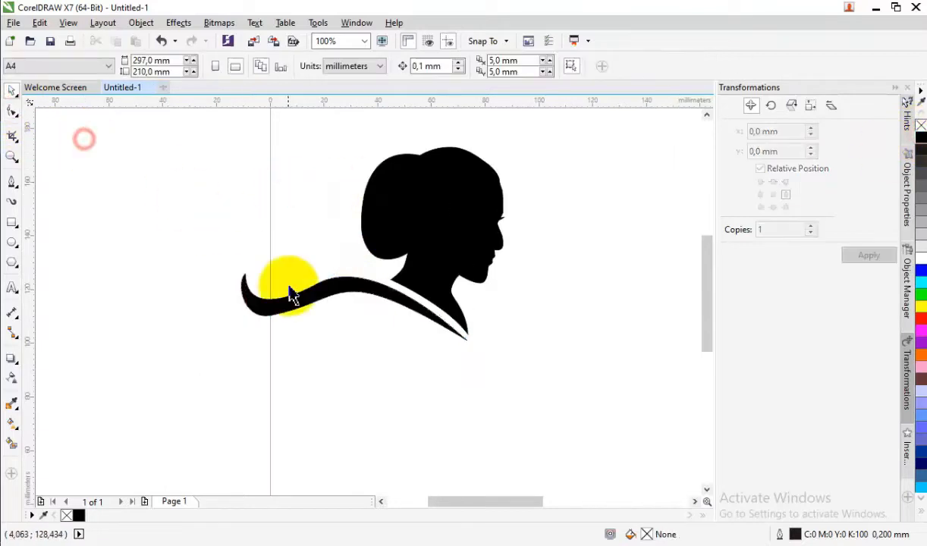
Step: Fine-tune the black sash's lower edge by moving the lower bend node's inner handle slightly down and outward with the Shape tool, then deselect it
left_click(293, 296)
scroll(292, 296, "up", 1)
left_click(12, 111)
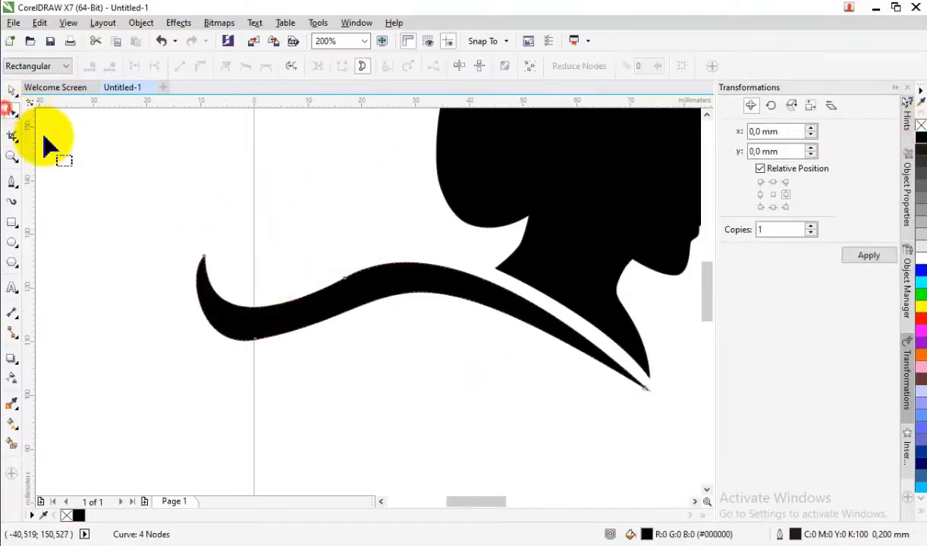
left_click(255, 340)
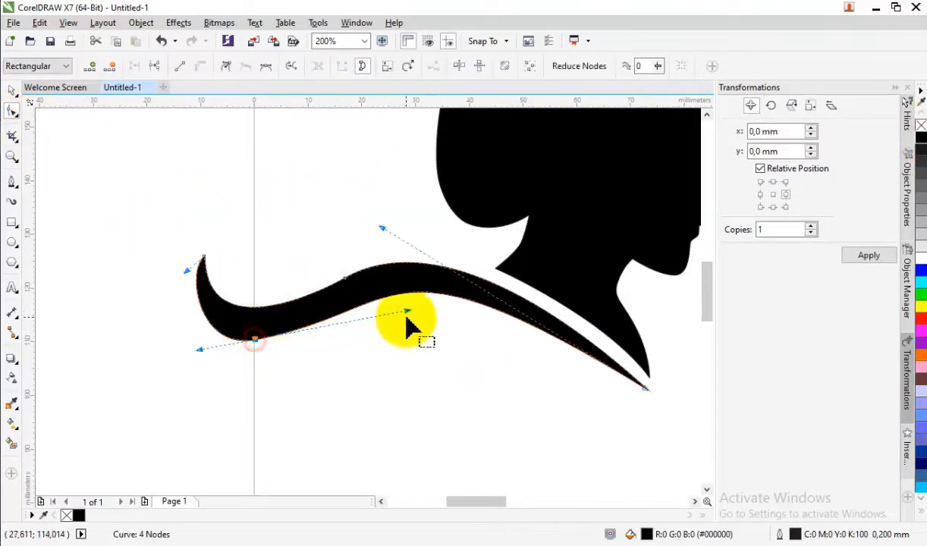
left_click_drag(407, 310, 412, 315)
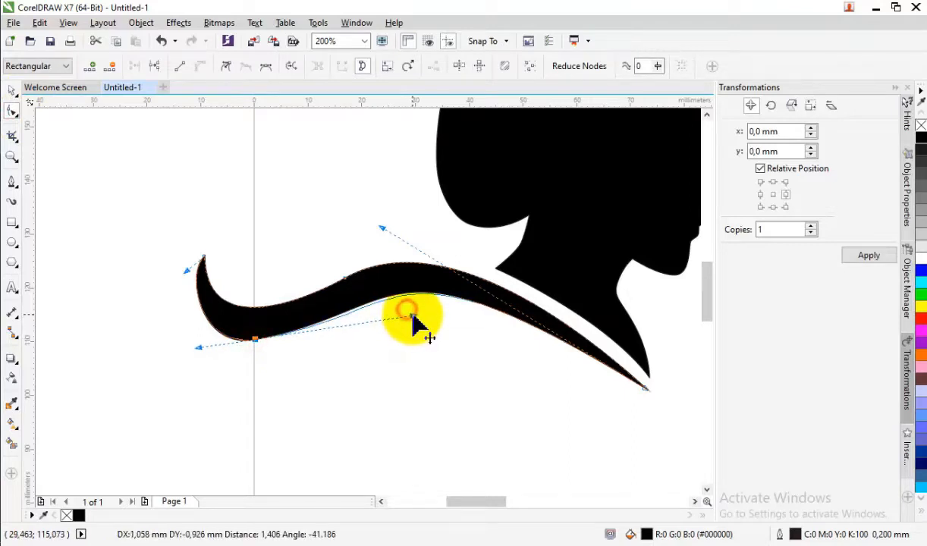
scroll(403, 314, "down", 1)
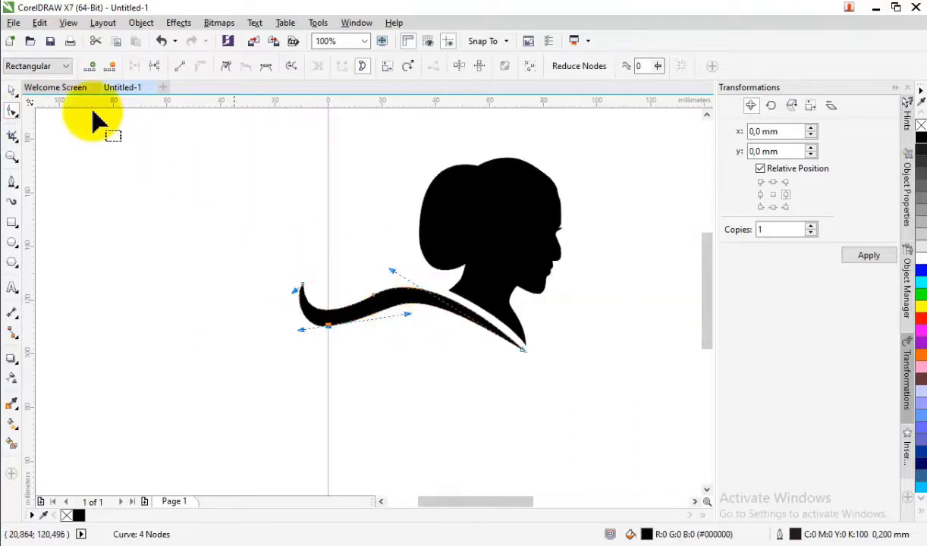
left_click(11, 91)
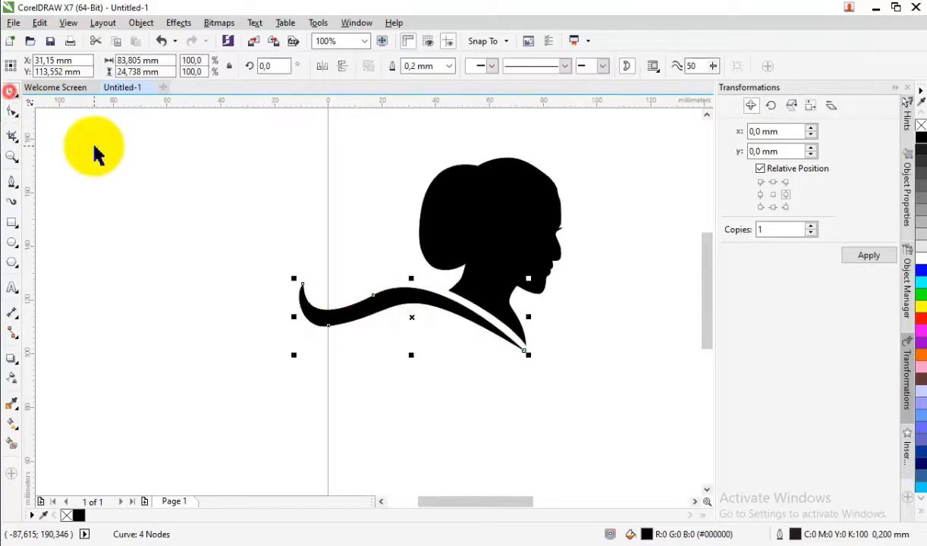
left_click(93, 147)
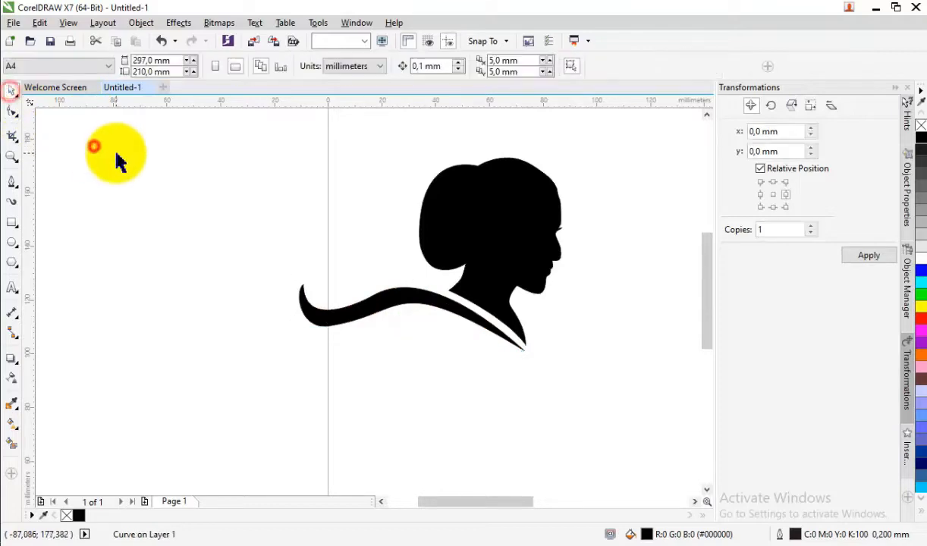
Step: Narrow the sash from its tail side to about 71.7 mm wide at unchanged height, and bring up its rotate and skew handles
left_click(327, 326)
left_click_drag(295, 317, 327, 317)
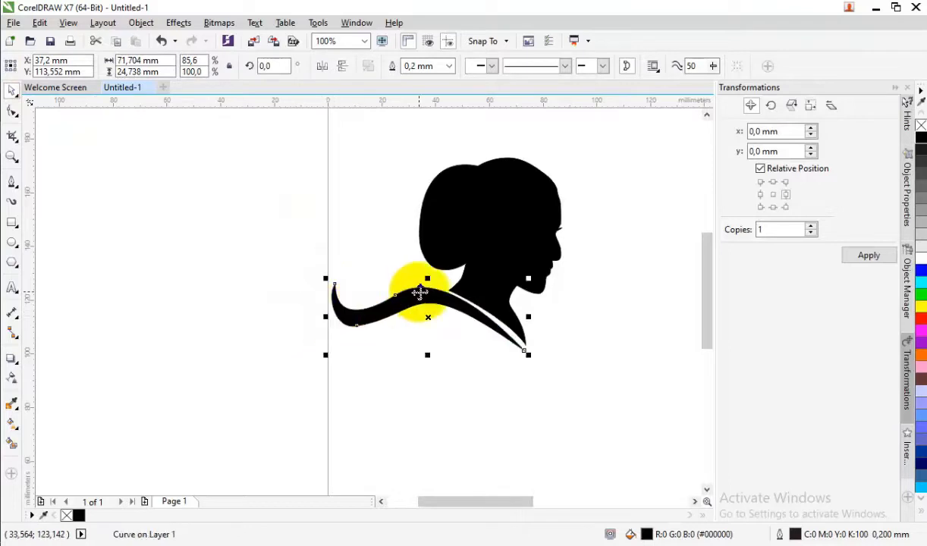
left_click(422, 295)
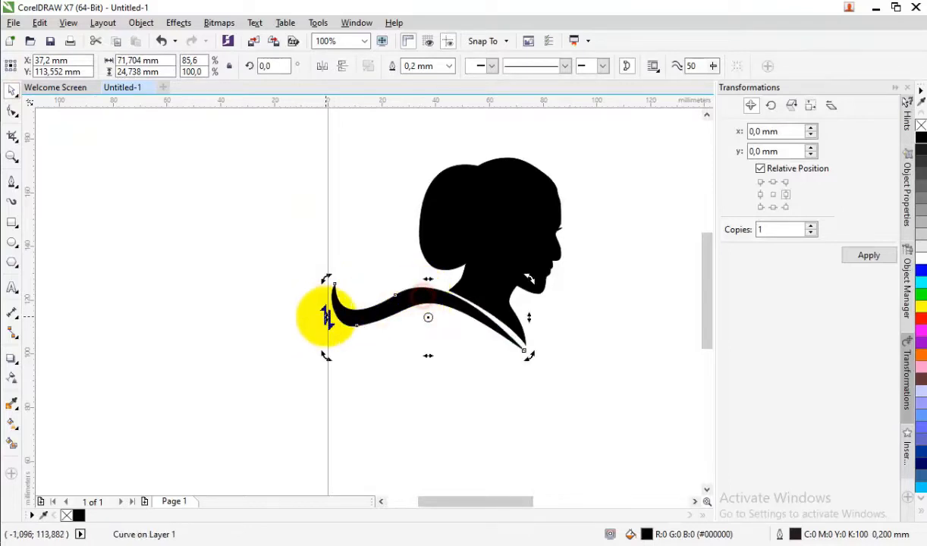
Step: Draw a rectangle about 11.1 by 16.3 mm beside the sash's tail for the bottle body and slightly round its corners with the Shape tool
left_click(307, 249)
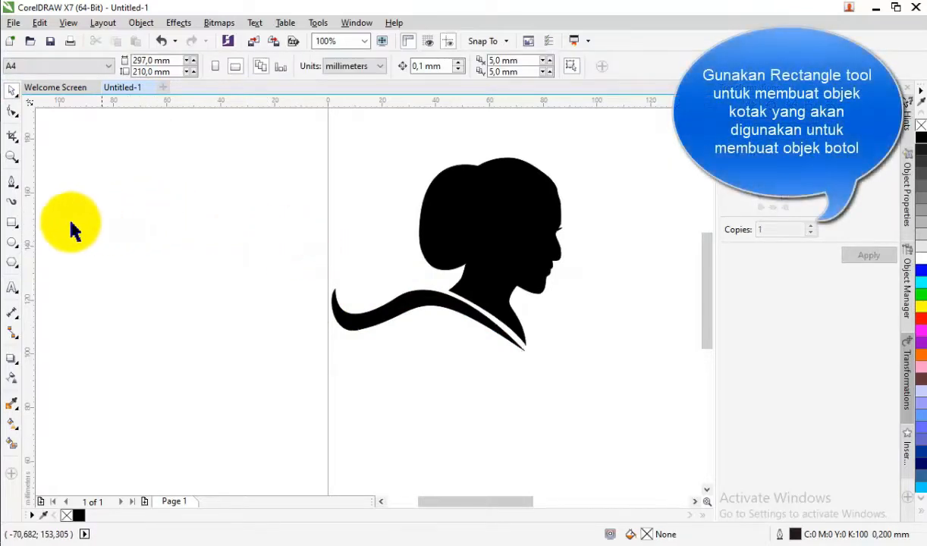
left_click(15, 224)
scroll(370, 293, "up", 1)
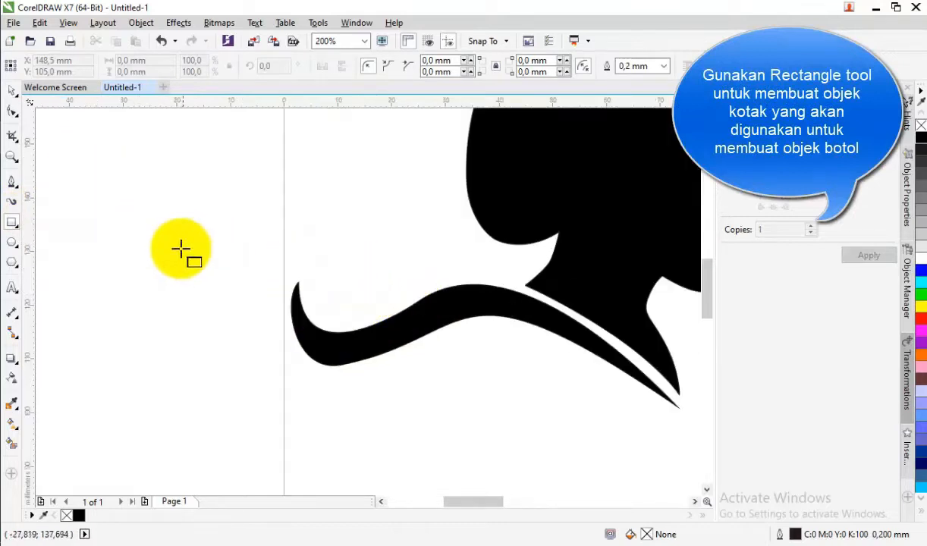
left_click_drag(176, 244, 235, 330)
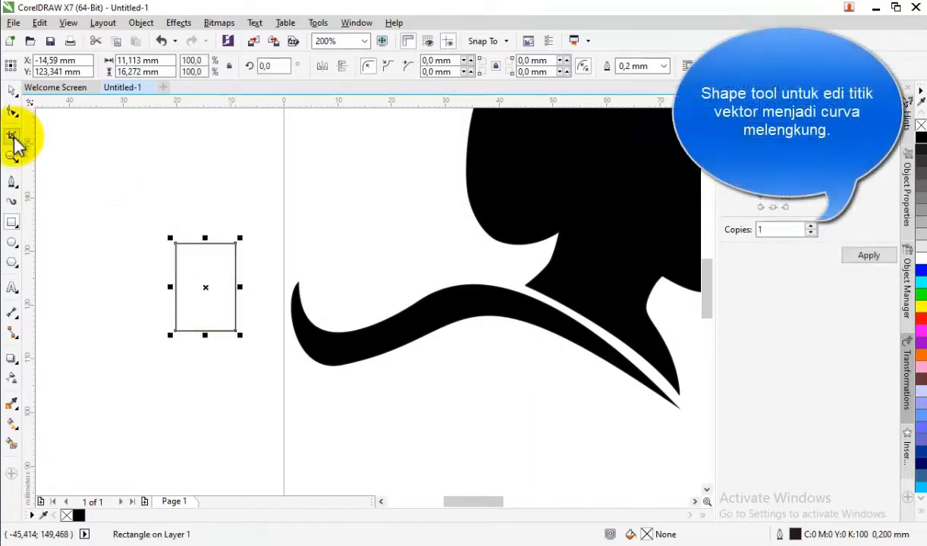
left_click(13, 113)
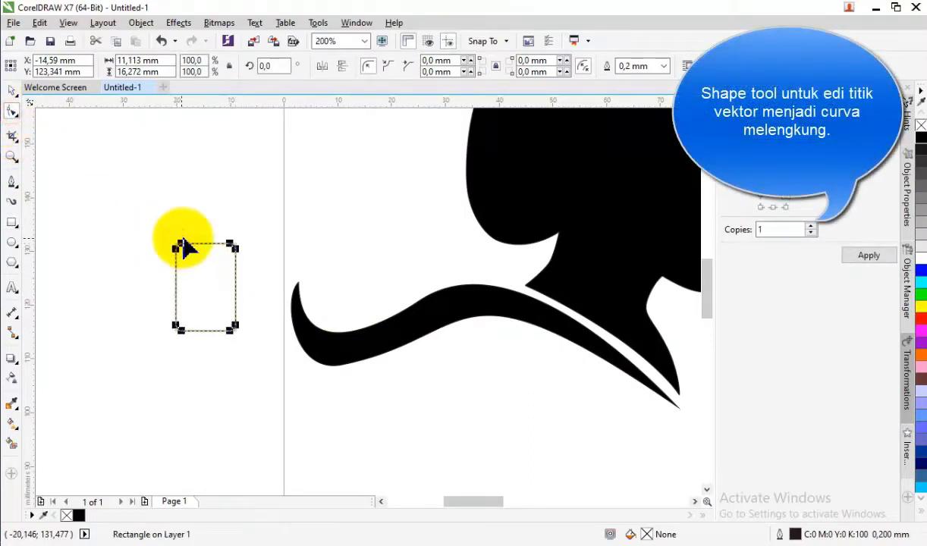
left_click(11, 90)
left_click(81, 161)
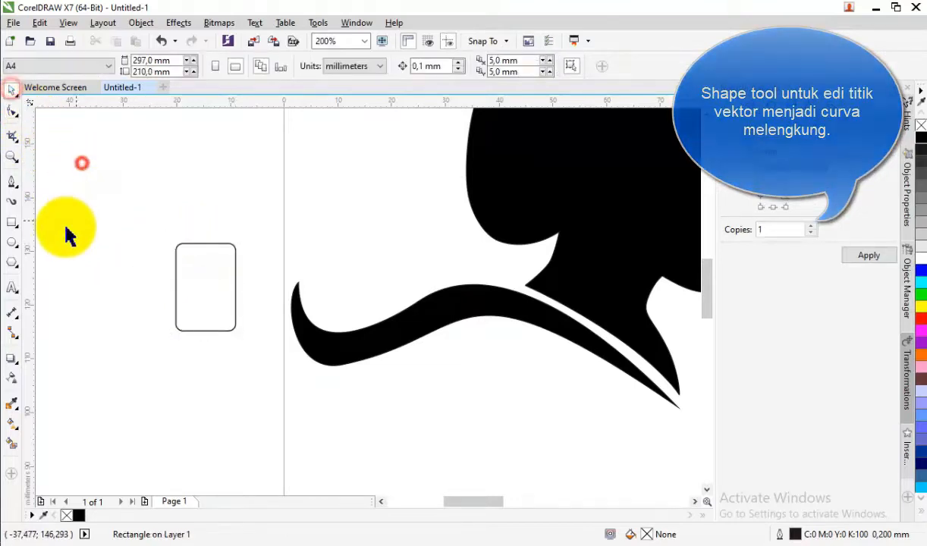
Step: Draw a bottle neck rectangle about 5.1 mm wide and 6 mm high, straddling the middle of the body's top edge
left_click(11, 222)
scroll(193, 237, "up", 2)
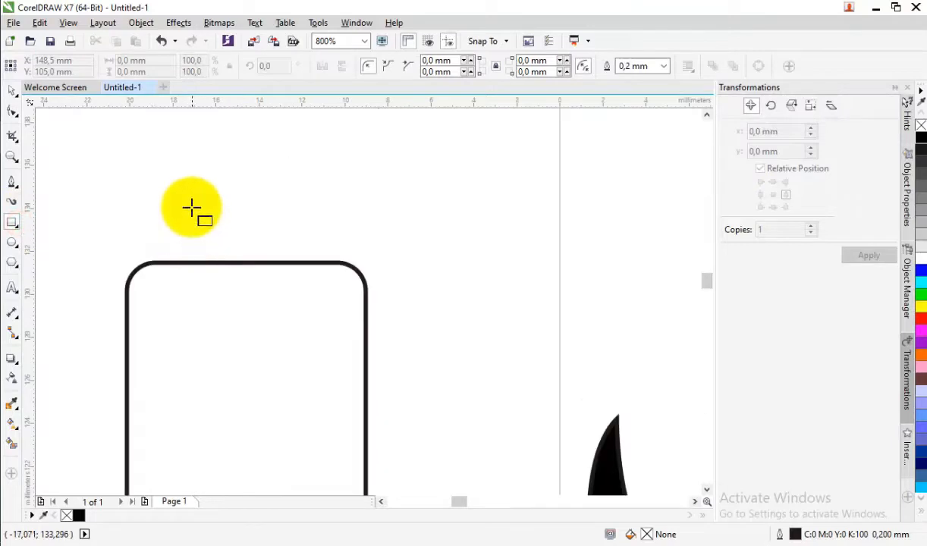
left_click_drag(187, 198, 299, 327)
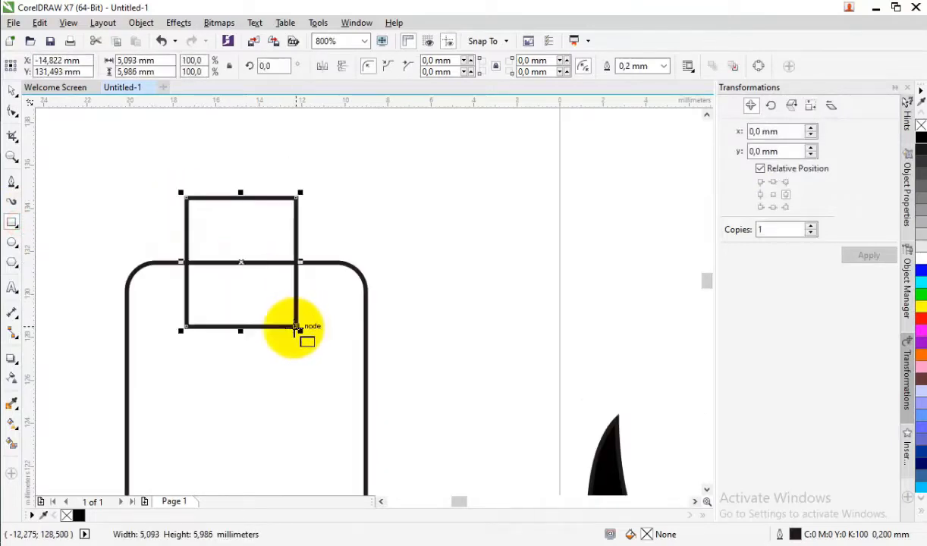
left_click(12, 90)
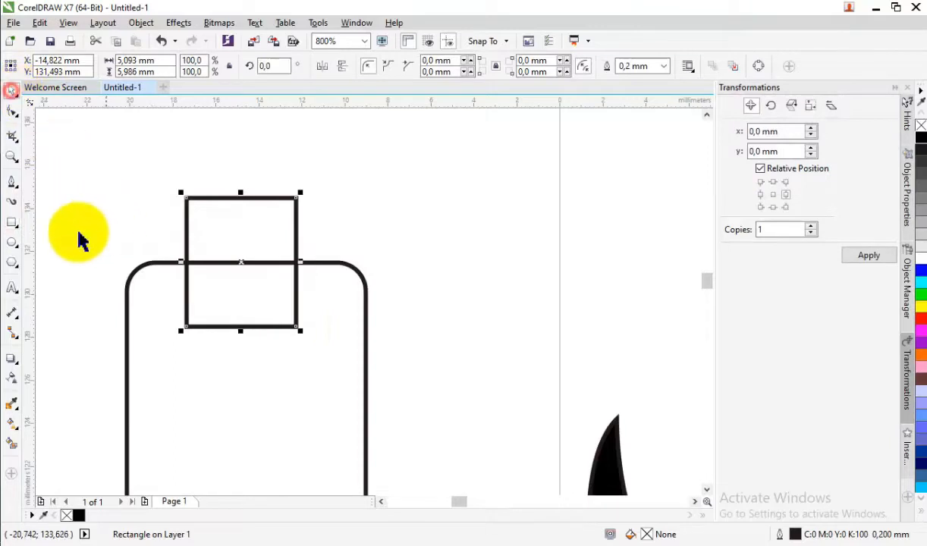
Step: Draw a cap rectangle about 8.5 by 4 mm over the neck's upper end and round its corners to about 0.73 mm
left_click(13, 222)
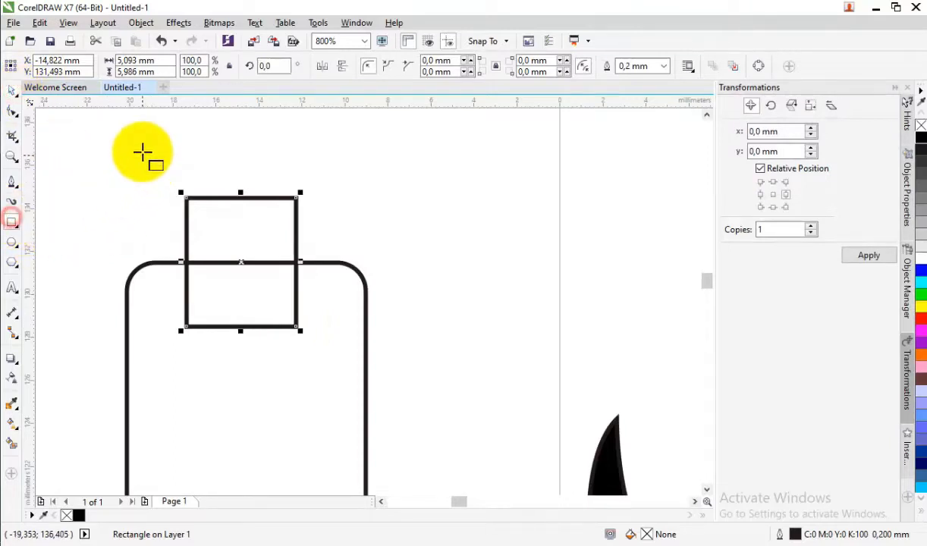
left_click_drag(151, 142, 333, 228)
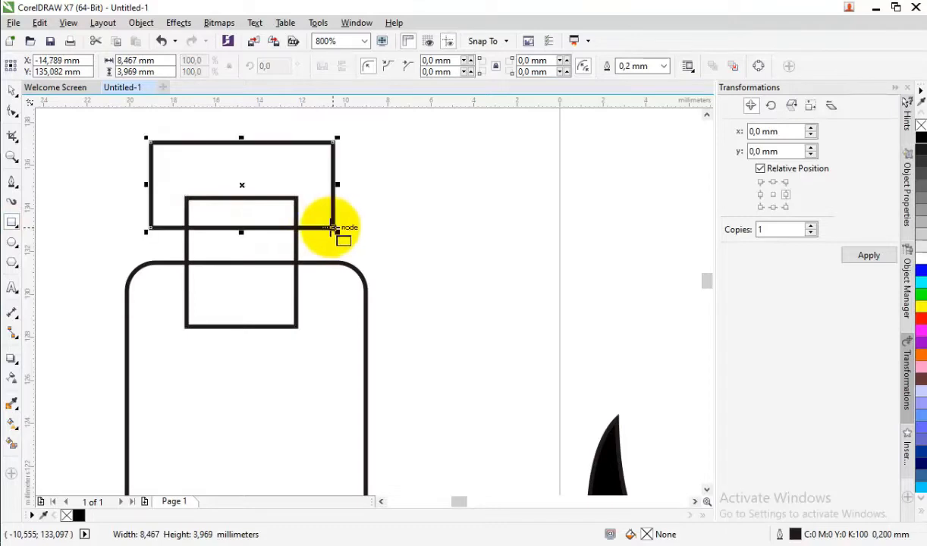
left_click(12, 111)
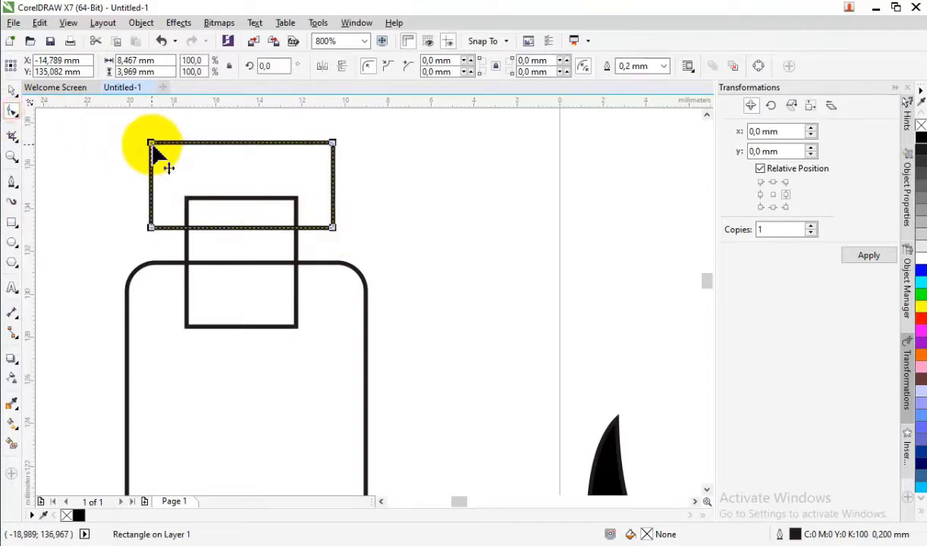
left_click_drag(152, 144, 137, 150)
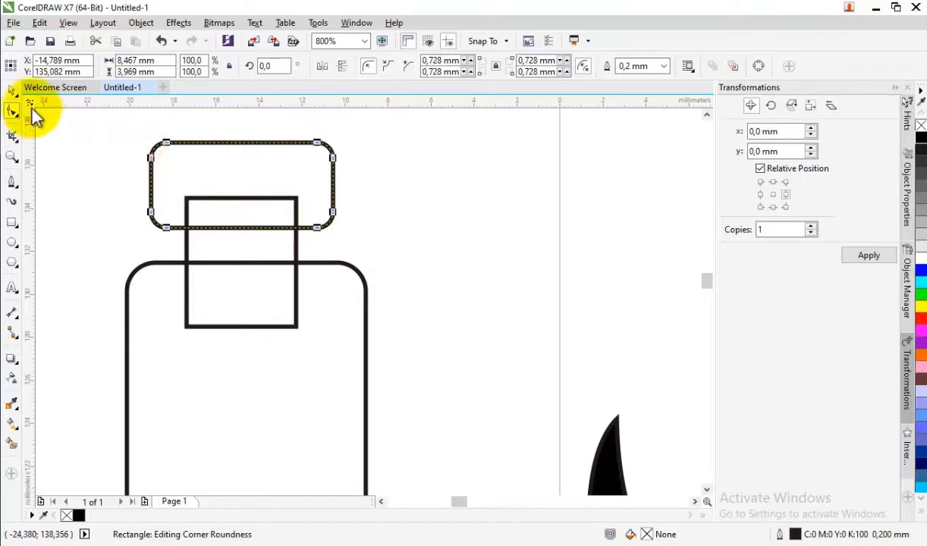
left_click(16, 91)
left_click(57, 145)
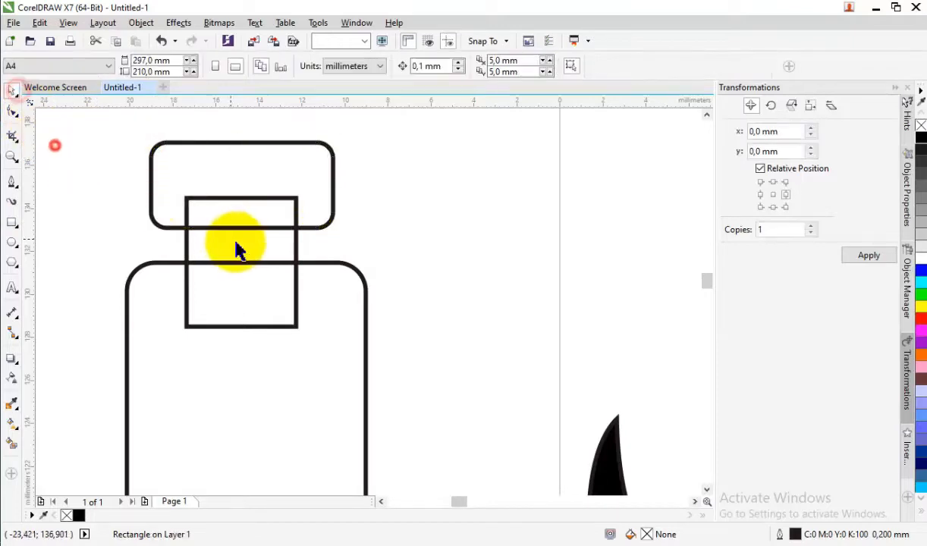
Step: Select the bottle's body, neck and cap together and apply Align Centers Vertically
scroll(229, 233, "down", 4)
left_click(198, 241)
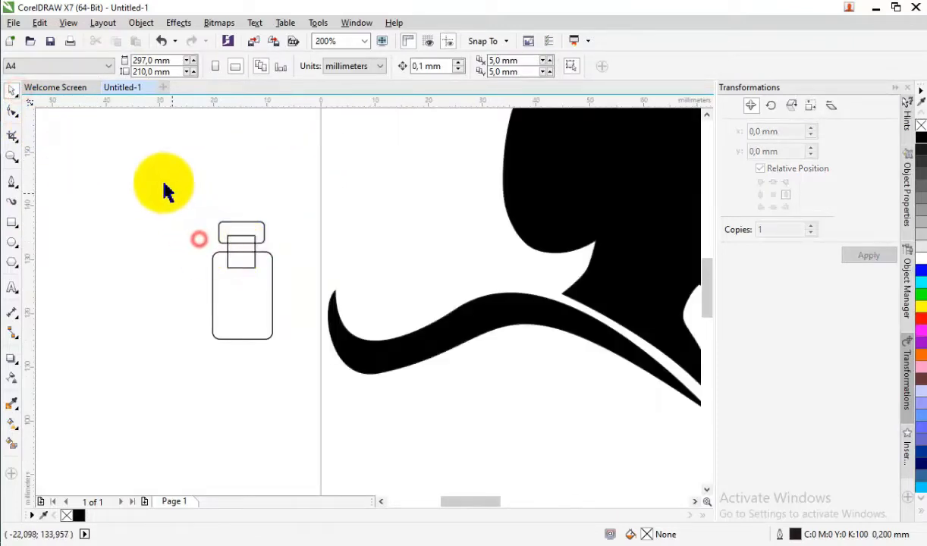
mouse_move(162, 182)
left_mouse_down()
mouse_move(279, 316)
mouse_move(286, 380)
left_mouse_up()
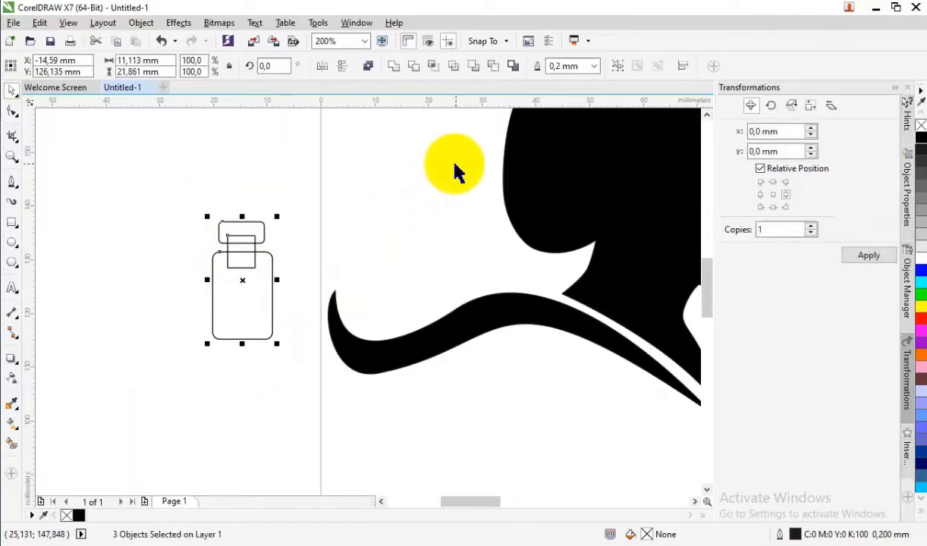
left_click(140, 23)
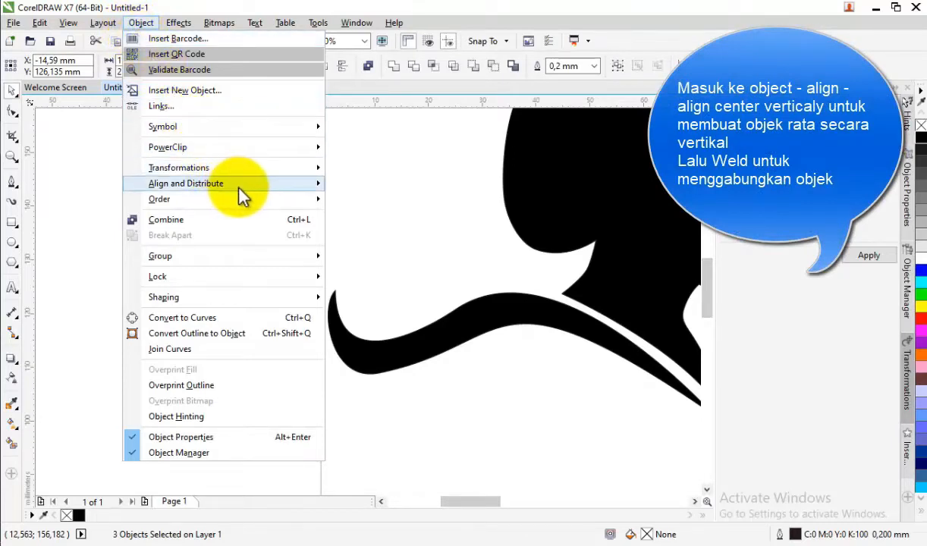
mouse_move(241, 190)
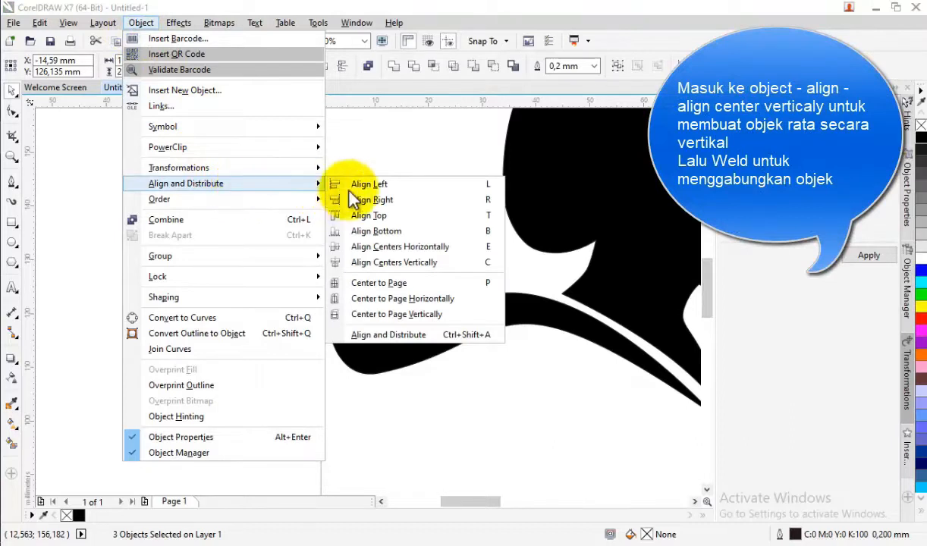
left_click(364, 266)
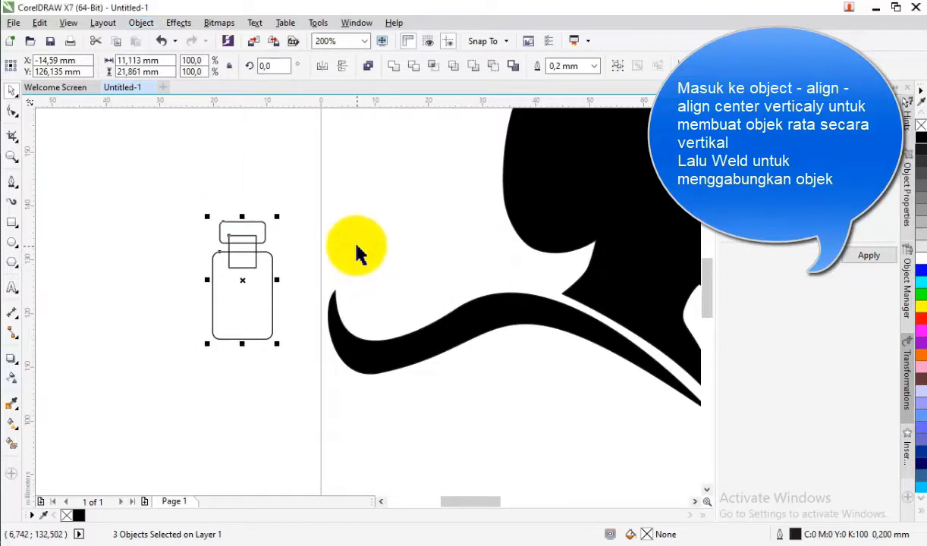
Step: Weld the three aligned rectangles into one bottle outline and fill it with black
left_click(392, 66)
left_click(348, 202)
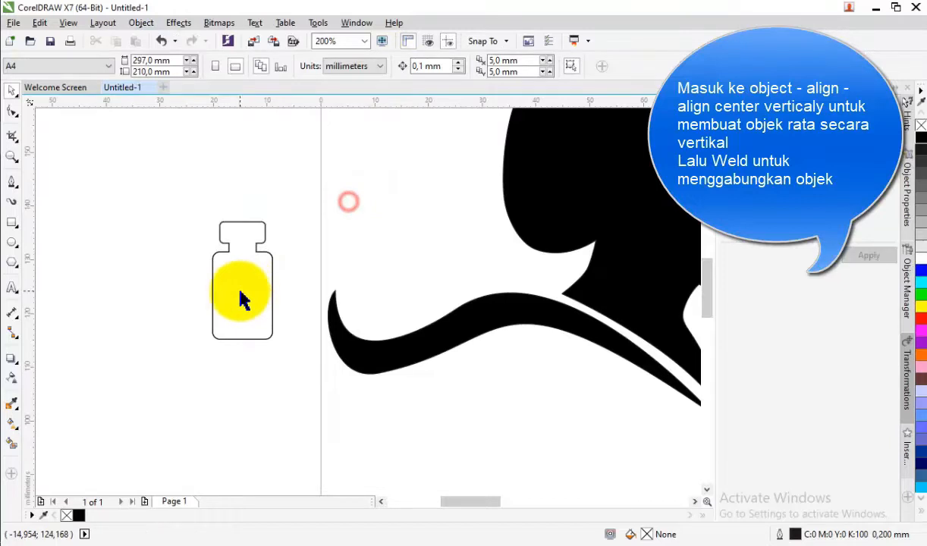
left_click(240, 288)
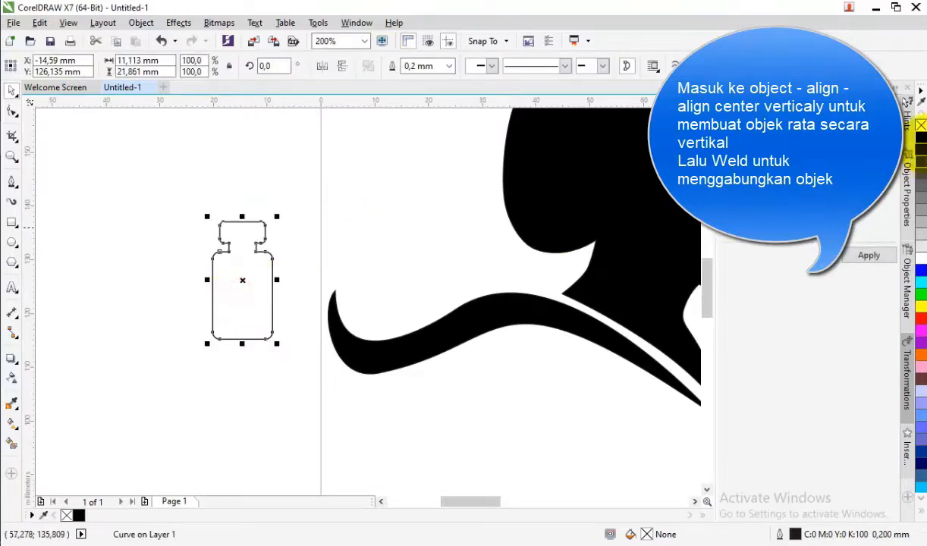
left_click(920, 137)
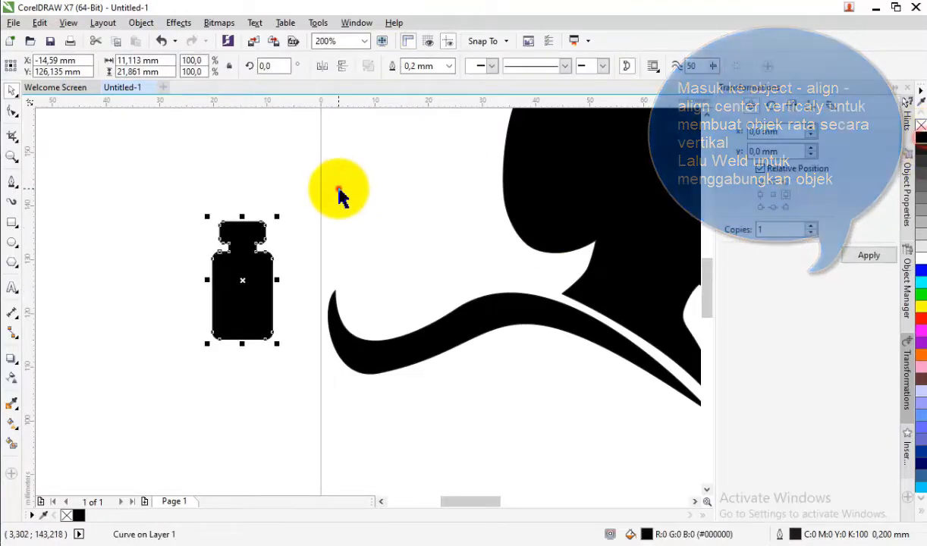
left_click(339, 190)
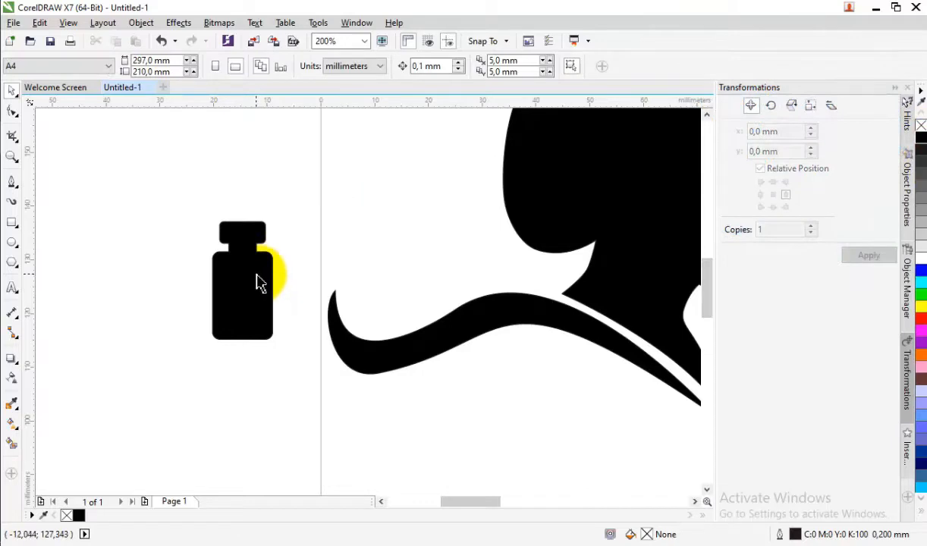
Step: Move the black bottle onto the curl at the sash's tail and copy it
left_click_drag(257, 283, 383, 302)
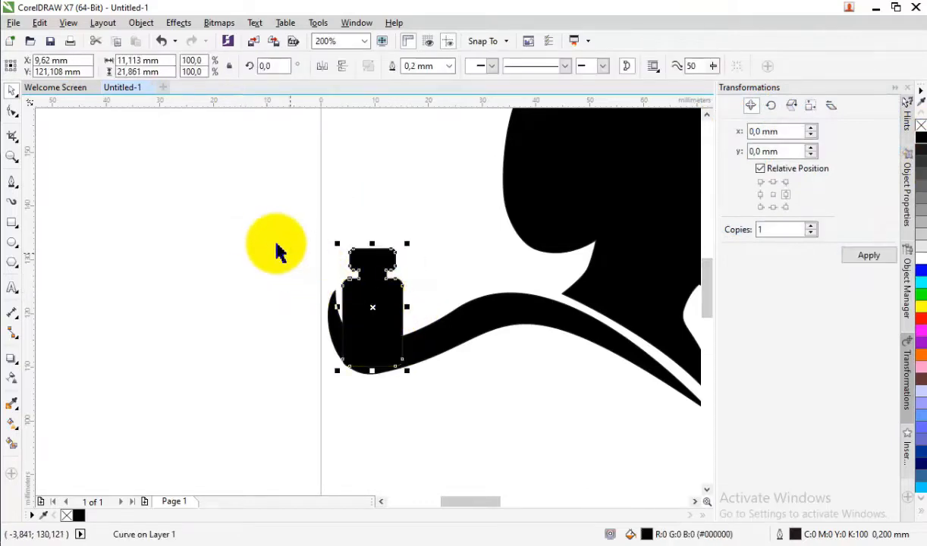
left_click(272, 241)
left_click(383, 296)
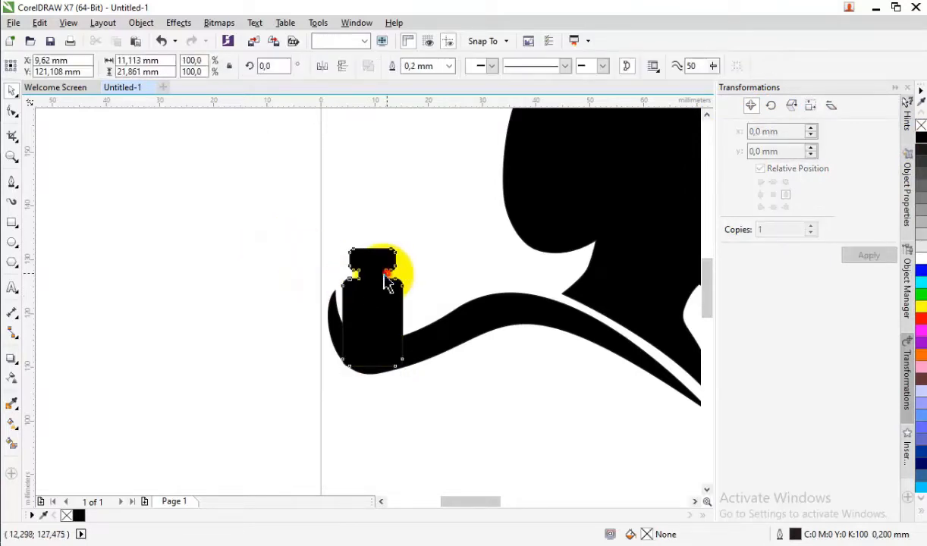
right_click(377, 258)
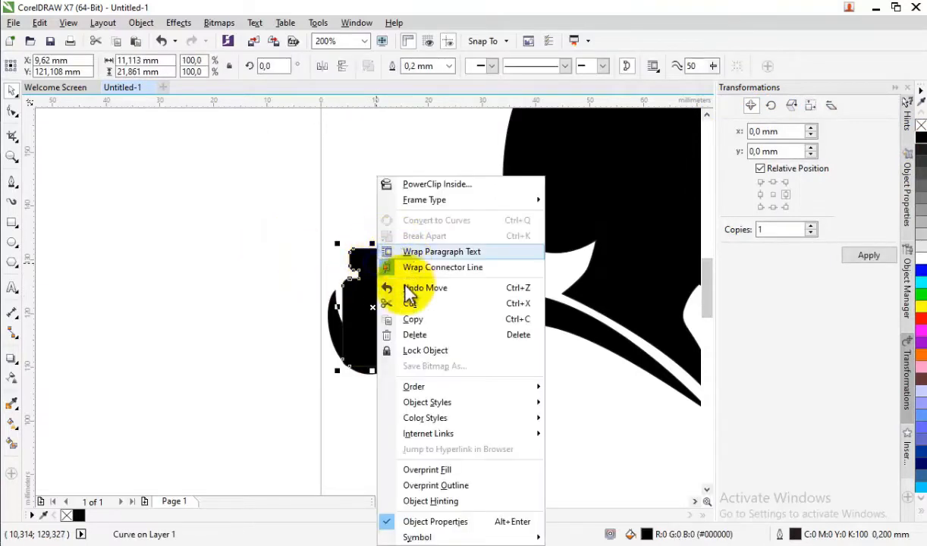
left_click(408, 320)
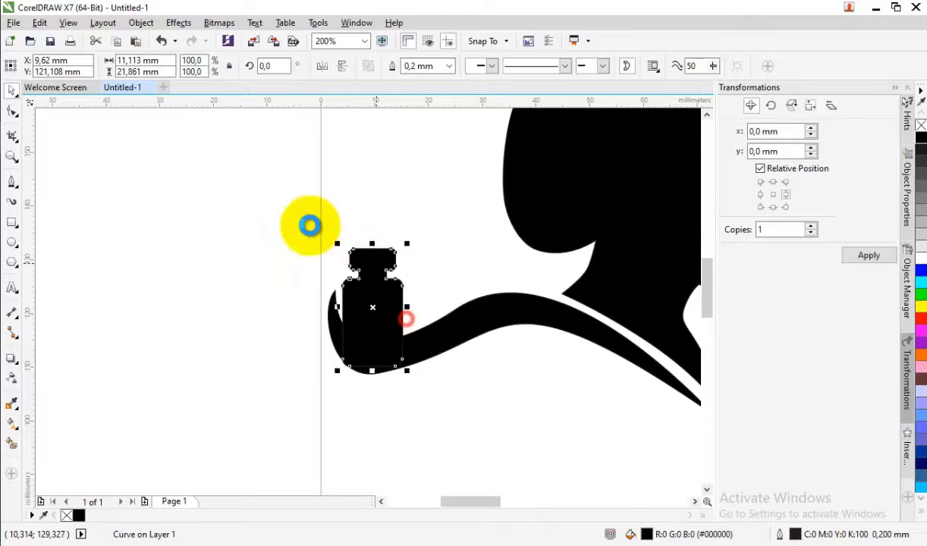
Step: Paste the copied bottle and place it on the sash just right of the first, leaving a narrow gap
left_click(258, 188)
right_click(230, 154)
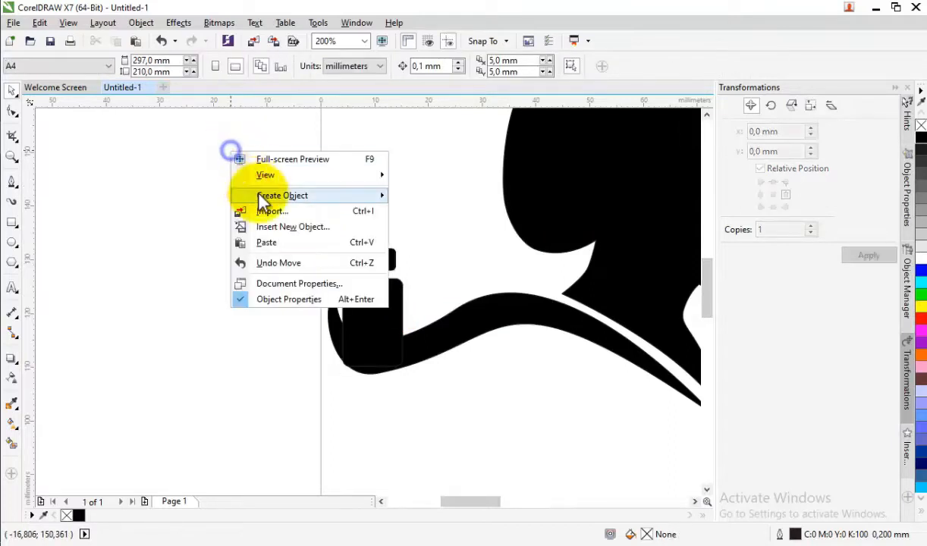
left_click(268, 243)
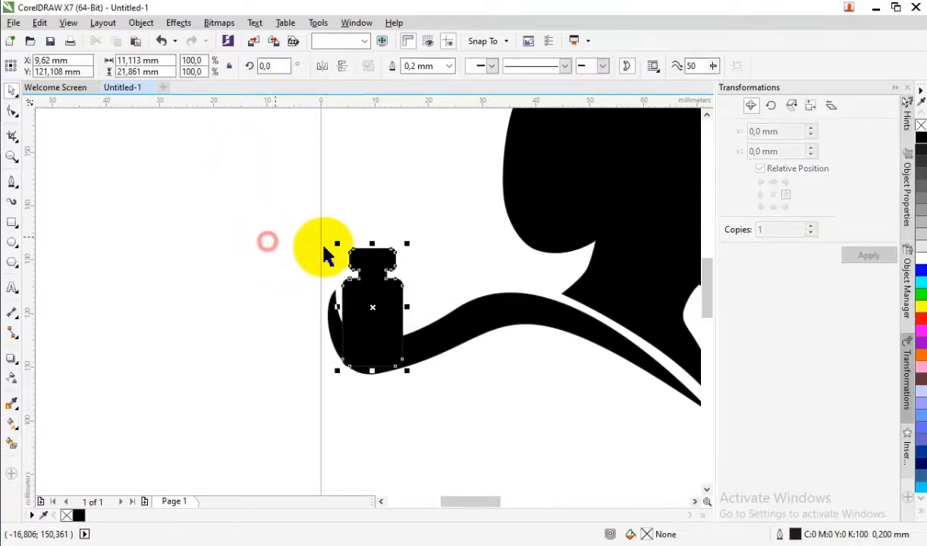
left_click_drag(388, 284, 446, 289)
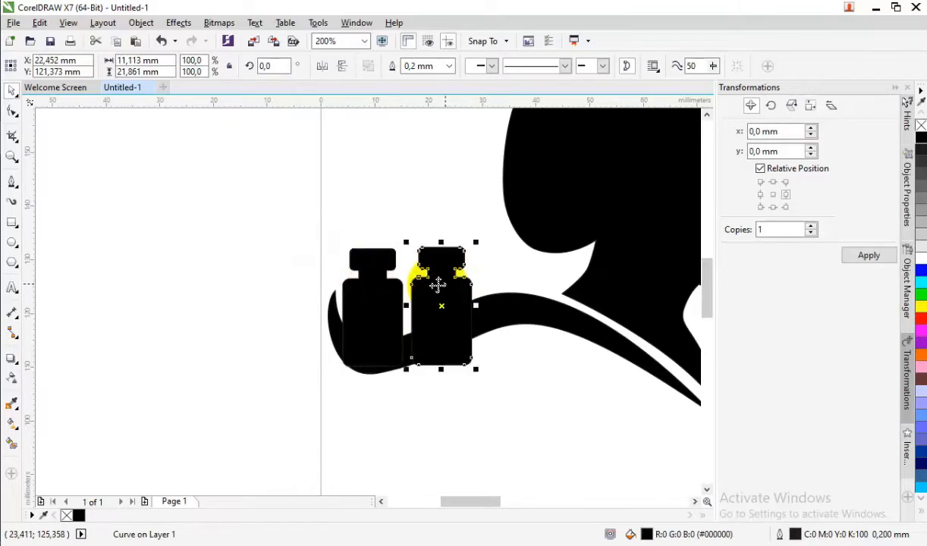
Step: Paste another copy of the bottle and place it as the third in the row, right of the second with a similar gap
right_click(171, 190)
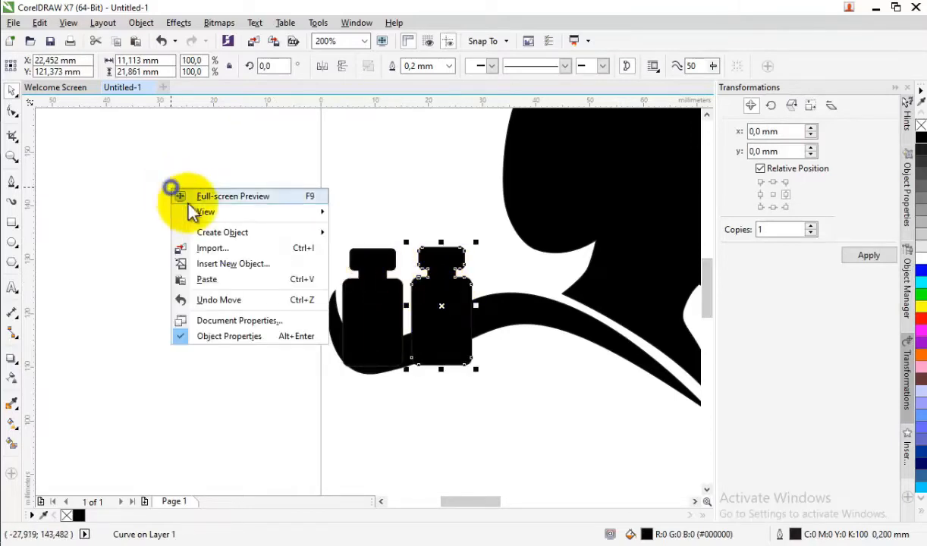
left_click(200, 283)
left_click(194, 205)
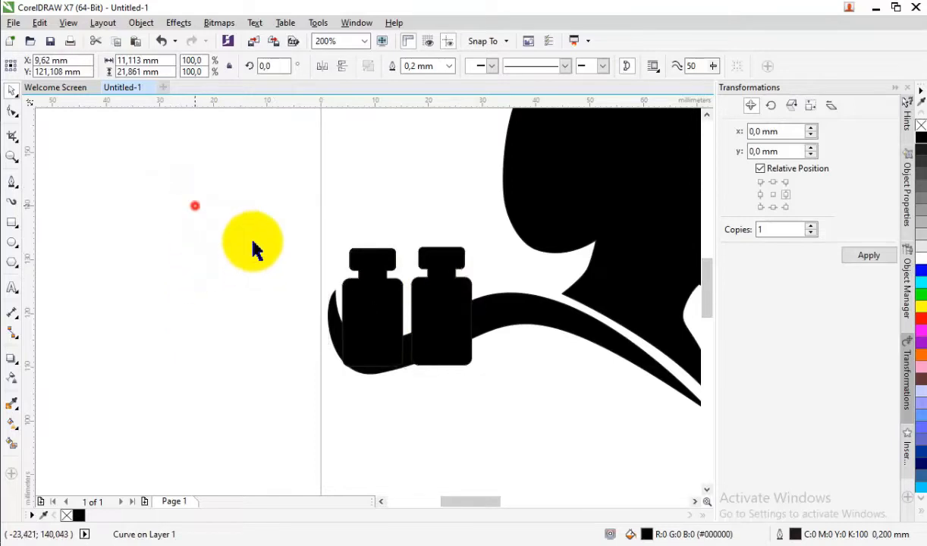
left_click(371, 305)
mouse_move(507, 299)
left_mouse_down()
mouse_move(511, 312)
mouse_move(505, 307)
left_mouse_up()
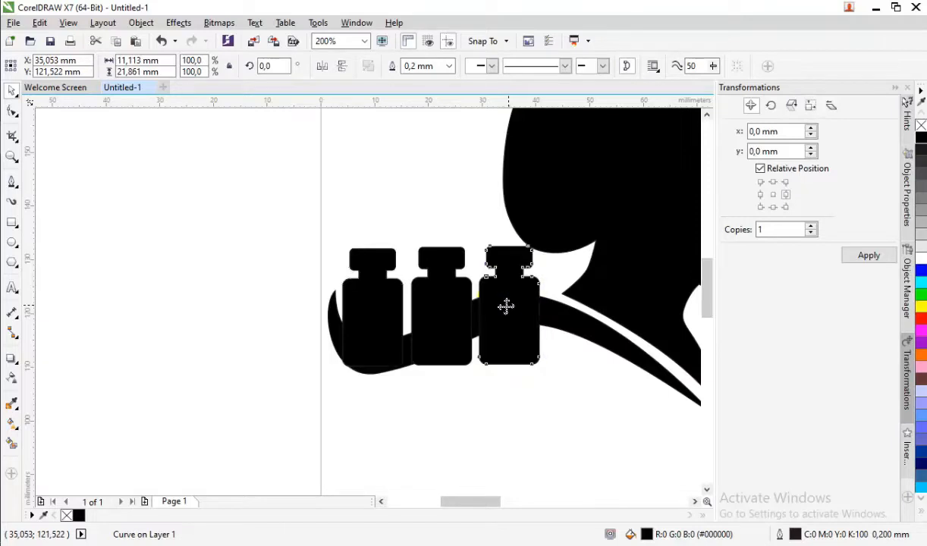
left_click(271, 243)
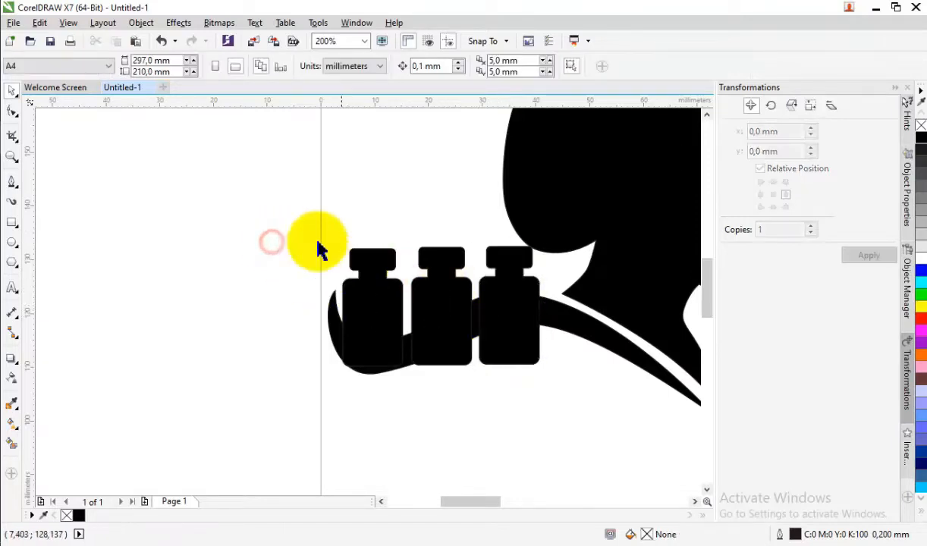
Step: Select the three jamu bottles and align them to one another by their top edges
left_click_drag(274, 215, 539, 427)
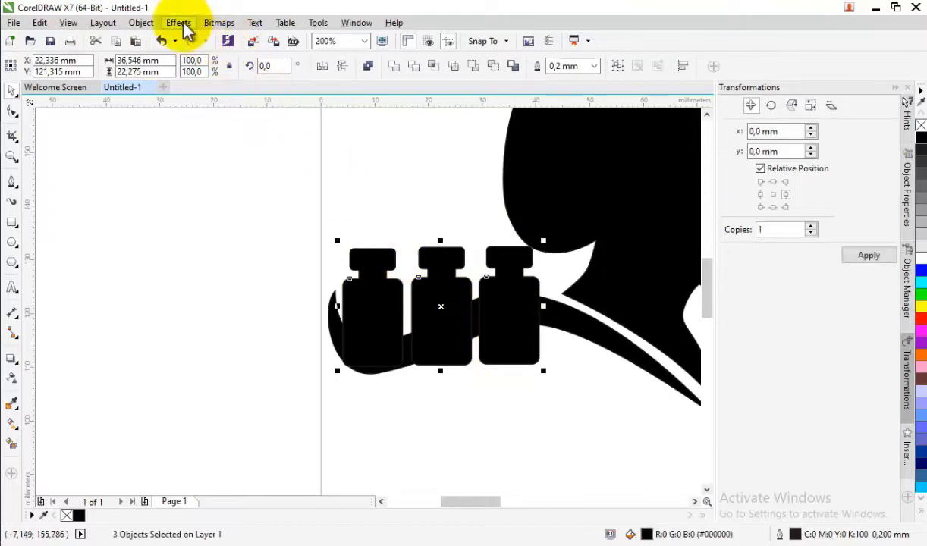
left_click(144, 22)
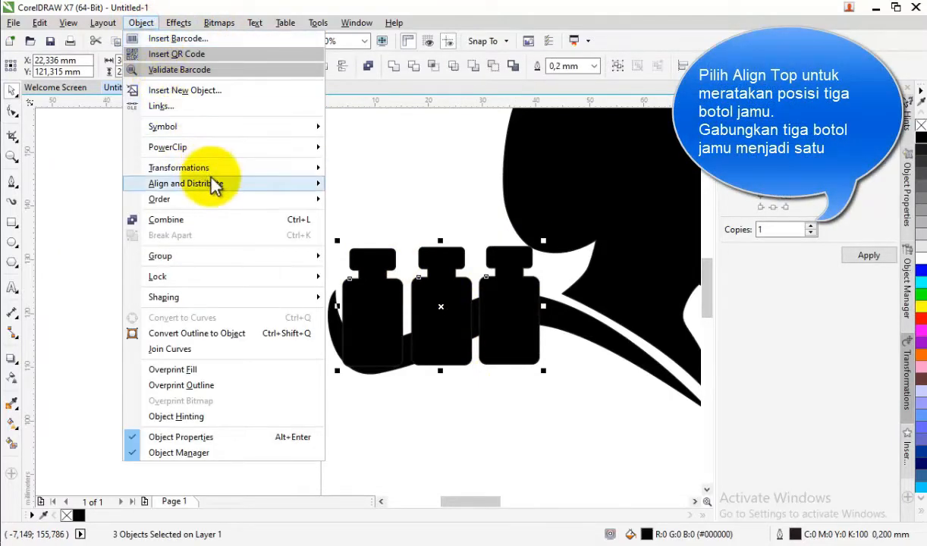
mouse_move(240, 185)
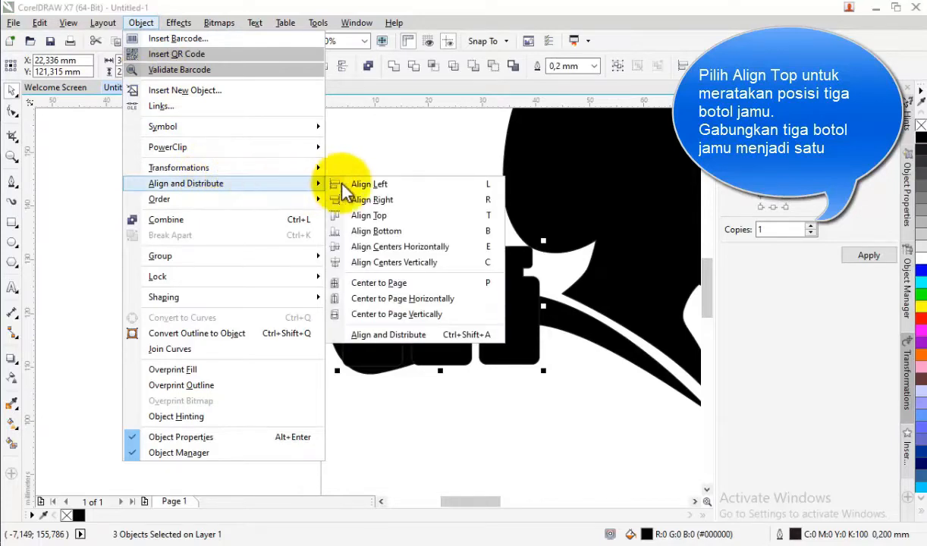
left_click(358, 216)
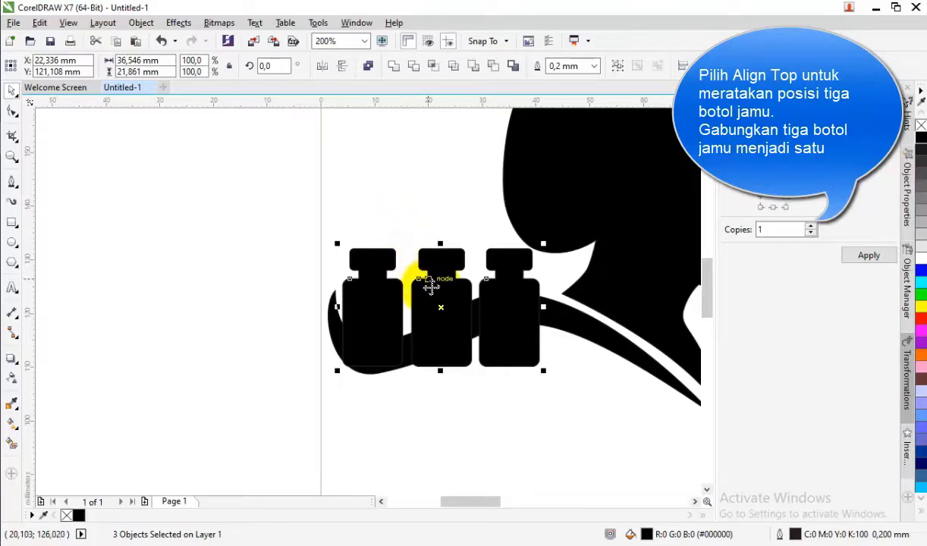
Step: Lower the bottle row slightly on the sash and weld the three bottles into one object
left_click_drag(438, 258, 438, 258)
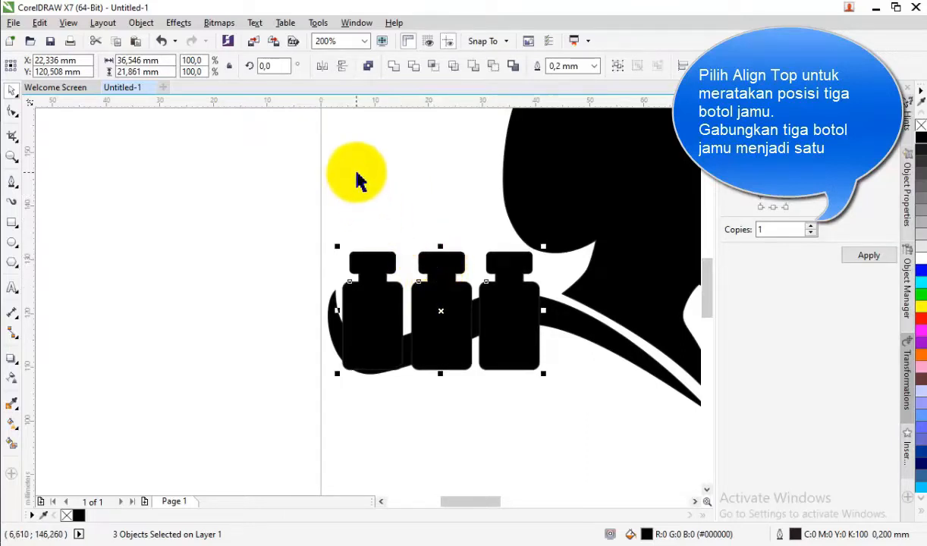
left_click(397, 65)
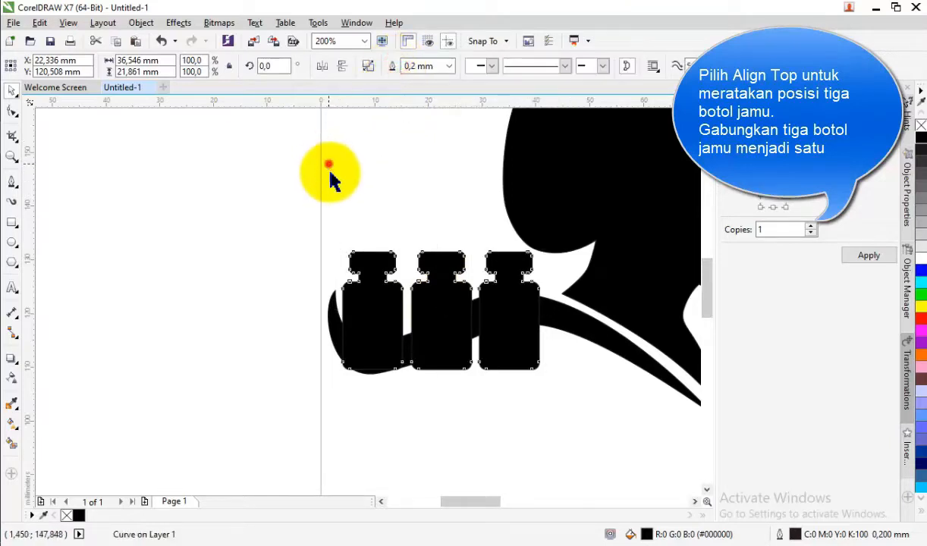
left_click(377, 304)
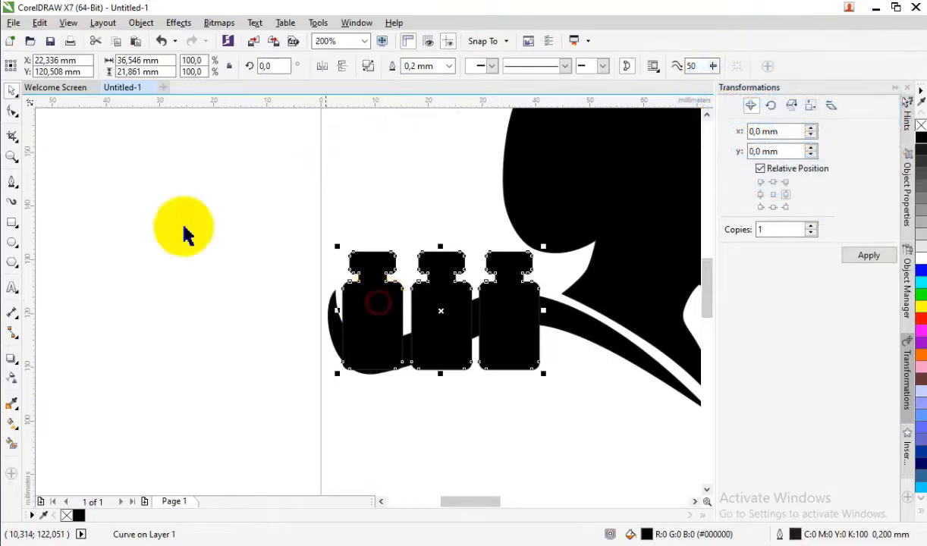
Step: With the Pen tool, draw a wavy line about 40 mm wide across the bottles above the sash, continuing straight down past the third bottle
left_click(12, 184)
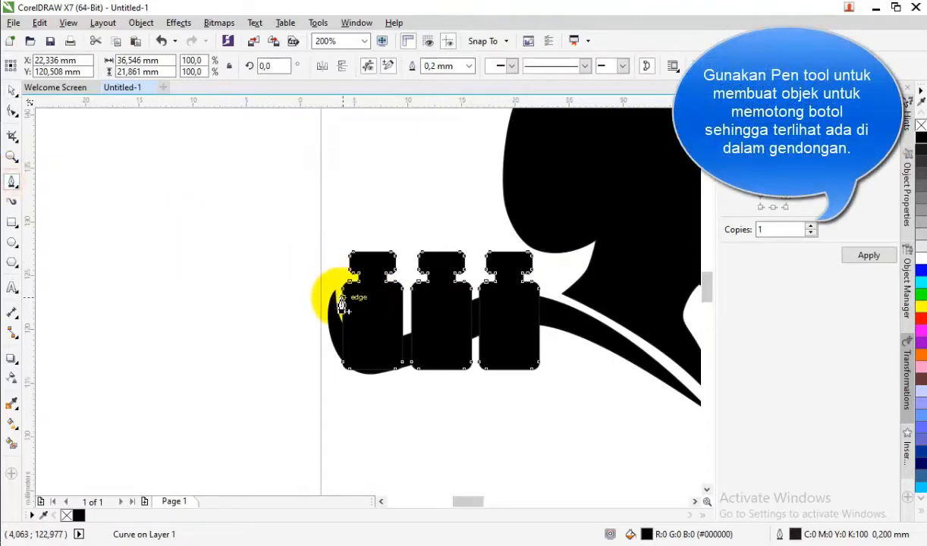
scroll(339, 304, "up", 2)
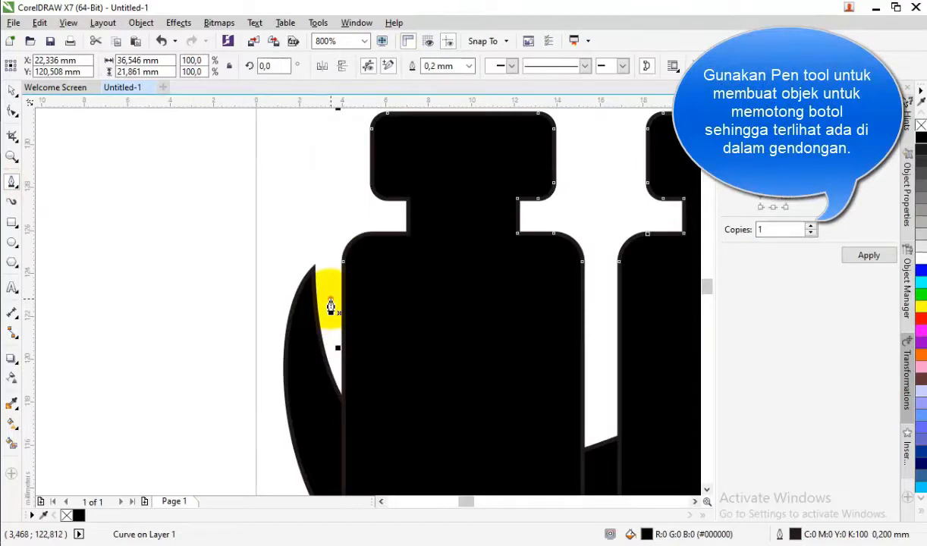
left_click(330, 307)
scroll(331, 307, "down", 2)
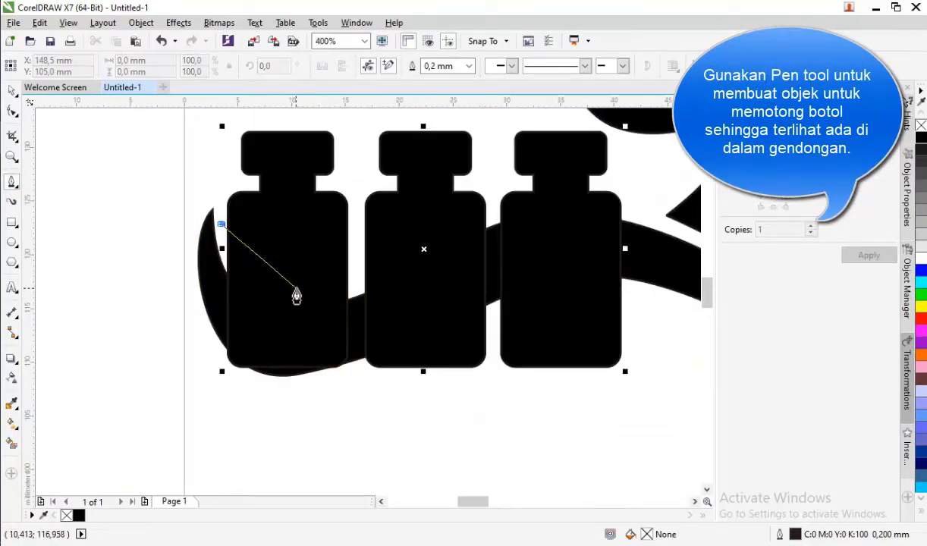
left_click_drag(339, 302, 339, 301)
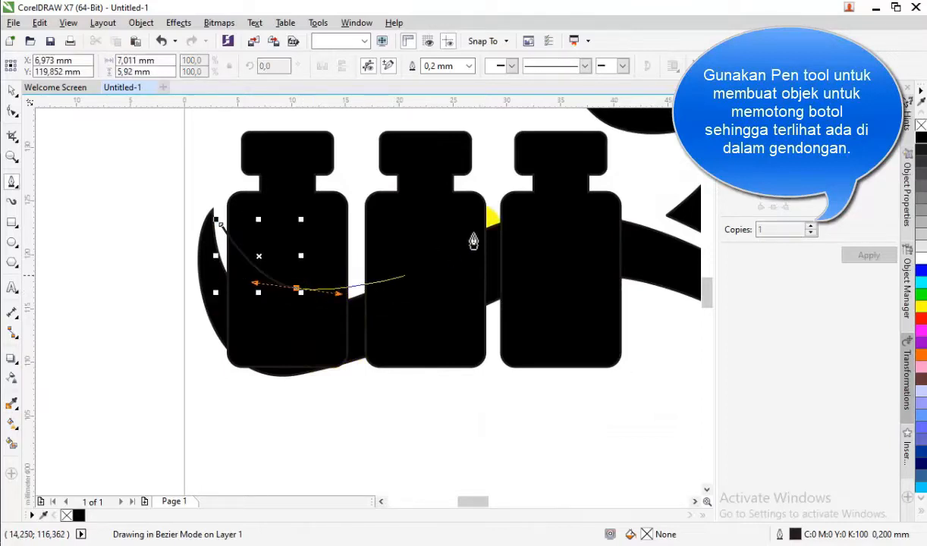
left_click_drag(518, 207, 588, 194)
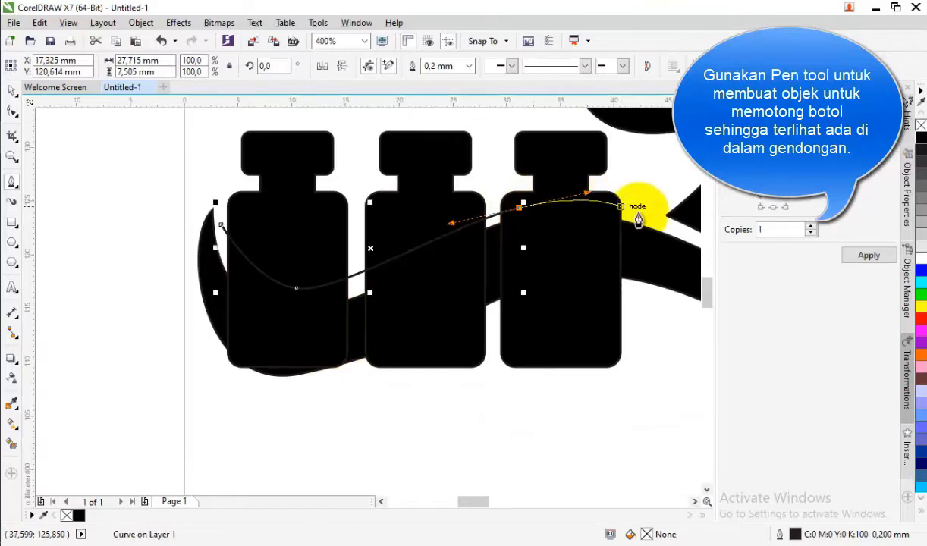
left_click(649, 220)
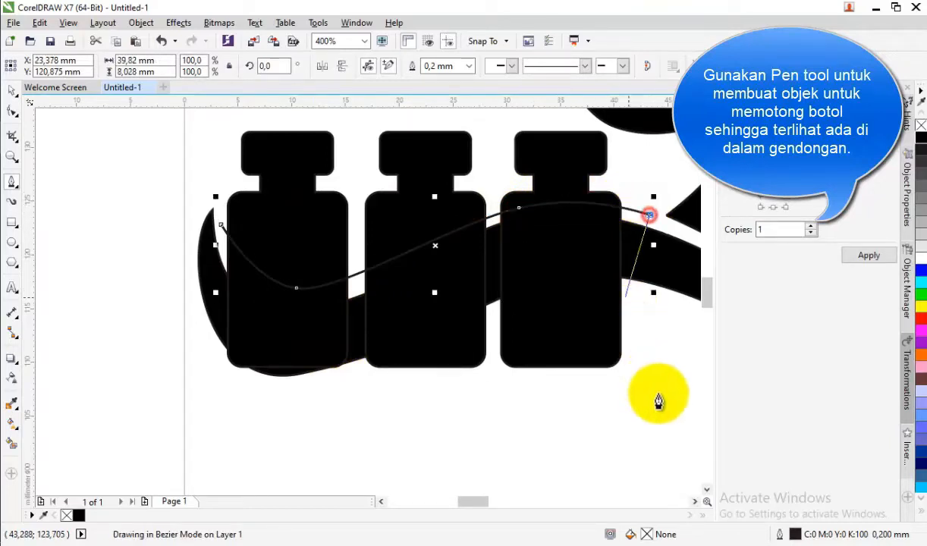
left_click(673, 440)
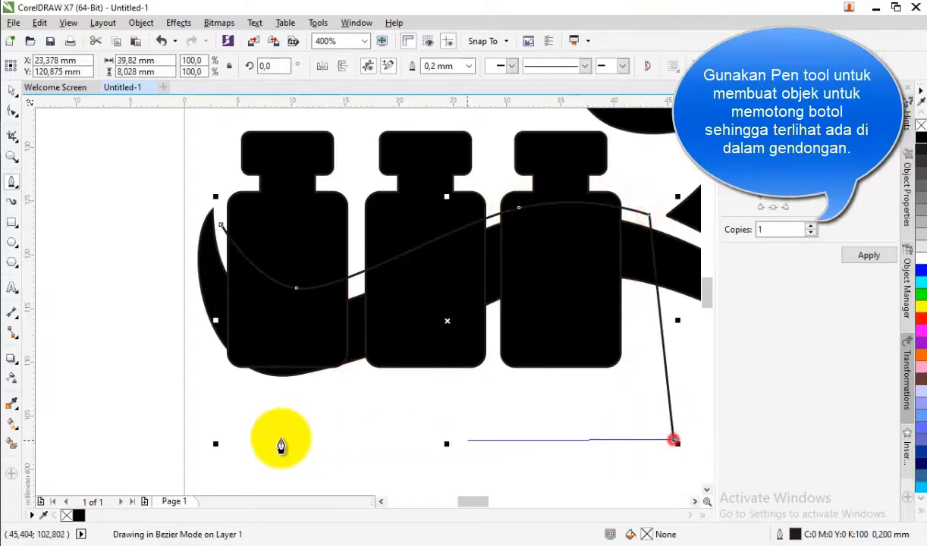
left_click(142, 336)
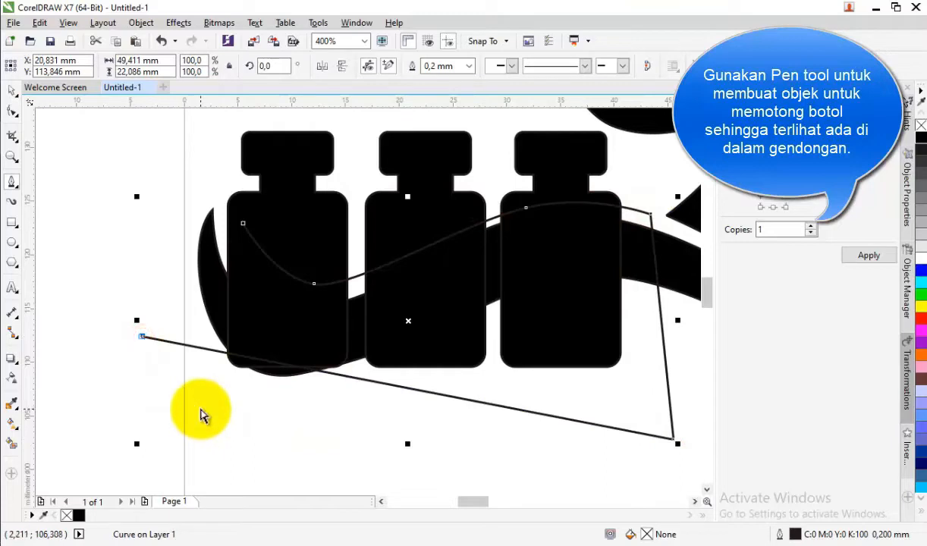
key("ctrl+z")
key("ctrl+z")
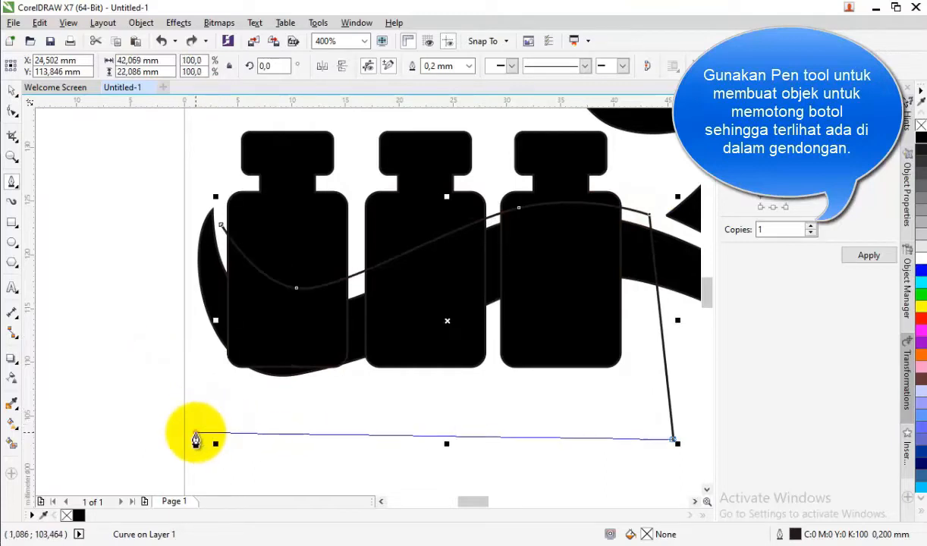
Step: Continue the outline beneath the bottles and around the sash's tail, closing it into a cutting shape about 49 by 22 mm
left_click(196, 434)
left_click(144, 387)
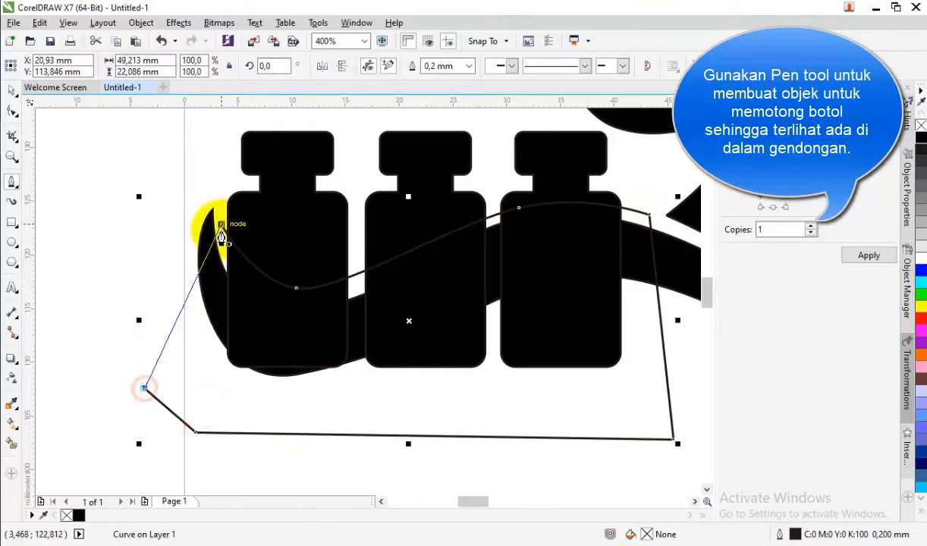
left_click(220, 226)
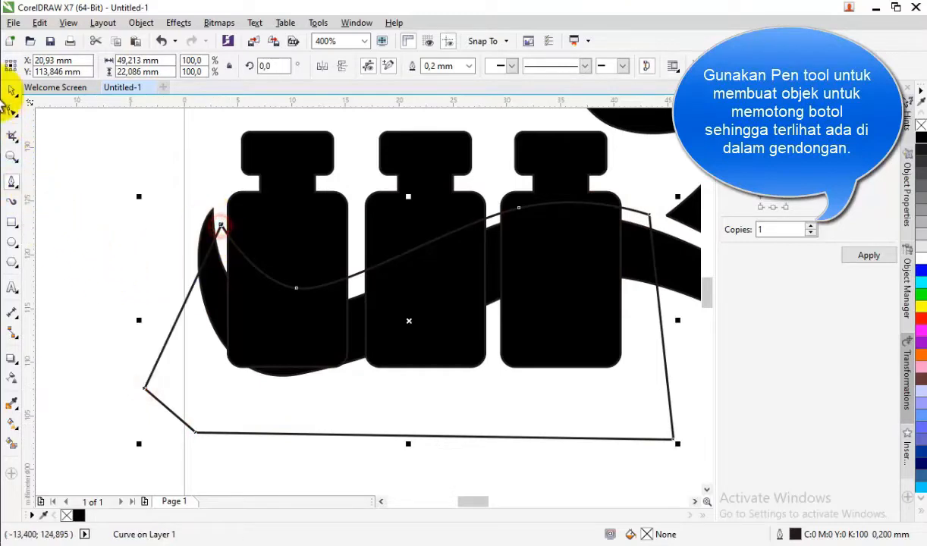
Step: Cut away the lower part of the welded bottles with the drawn shape using Back Minus Front
scroll(300, 241, "down", 2)
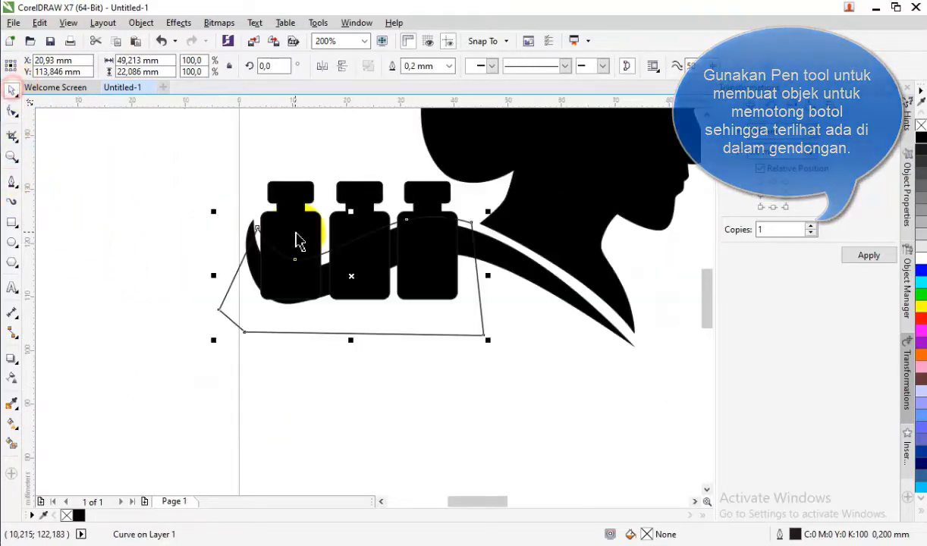
left_click(183, 205)
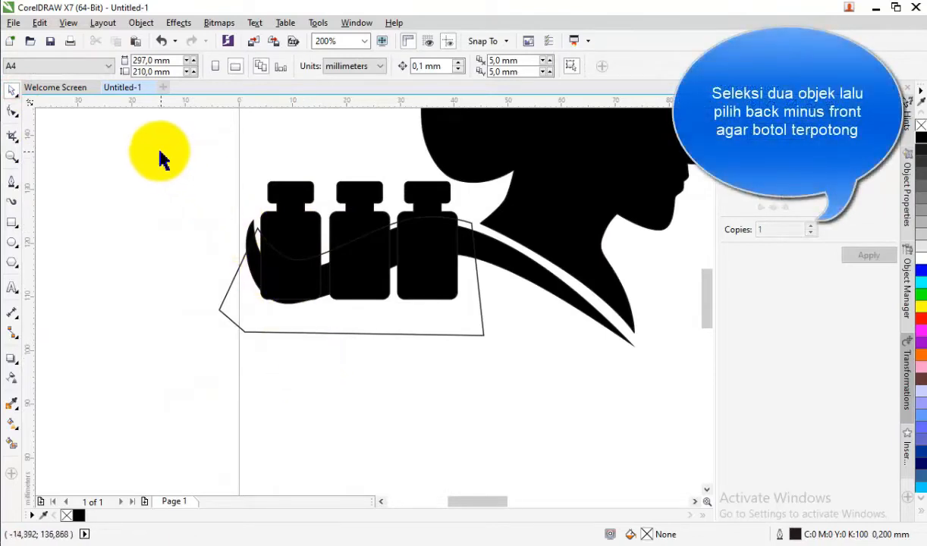
left_click_drag(159, 151, 486, 410)
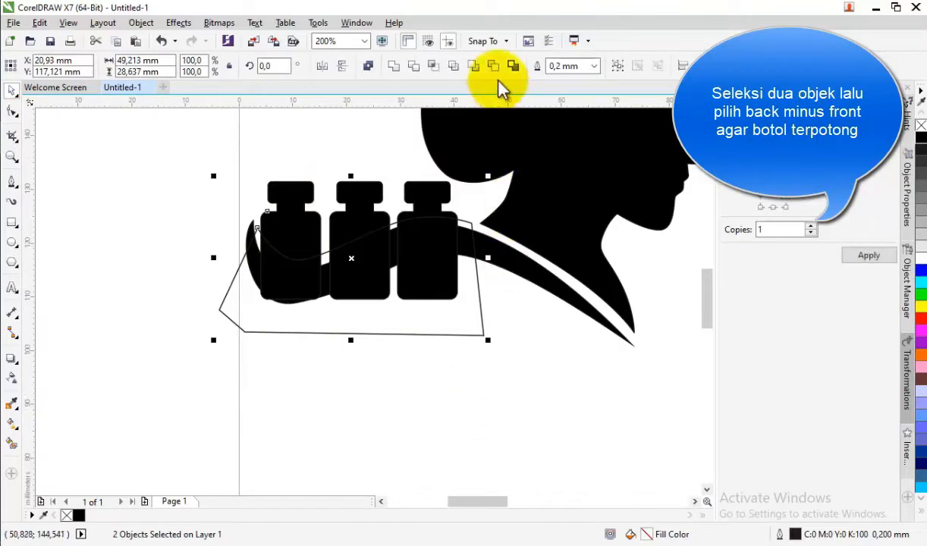
left_click(491, 66)
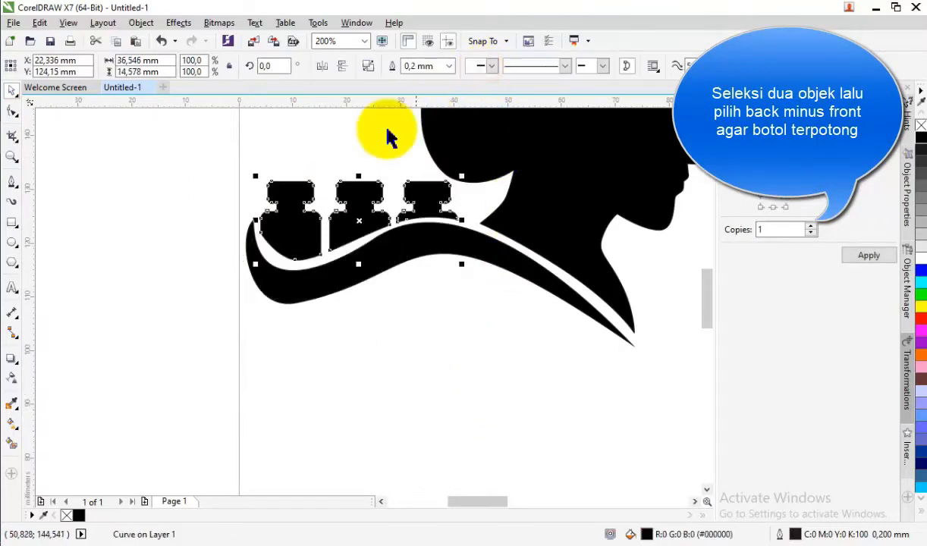
left_click(195, 162)
scroll(295, 349, "down", 1)
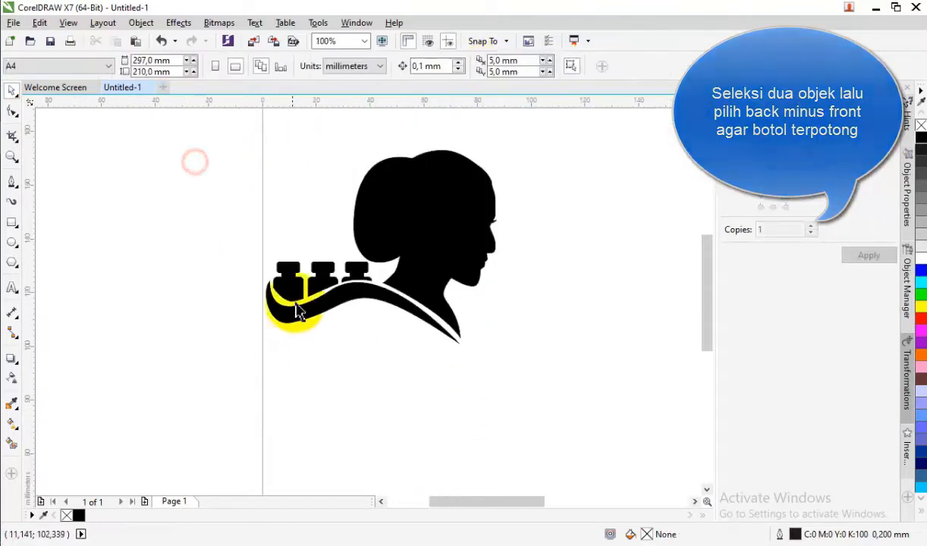
Step: Reshape the cut lower-left edge of the first bottle so it follows the inner curve of the sash's tail
scroll(292, 303, "up", 1)
left_click(280, 287)
scroll(281, 286, "up", 4)
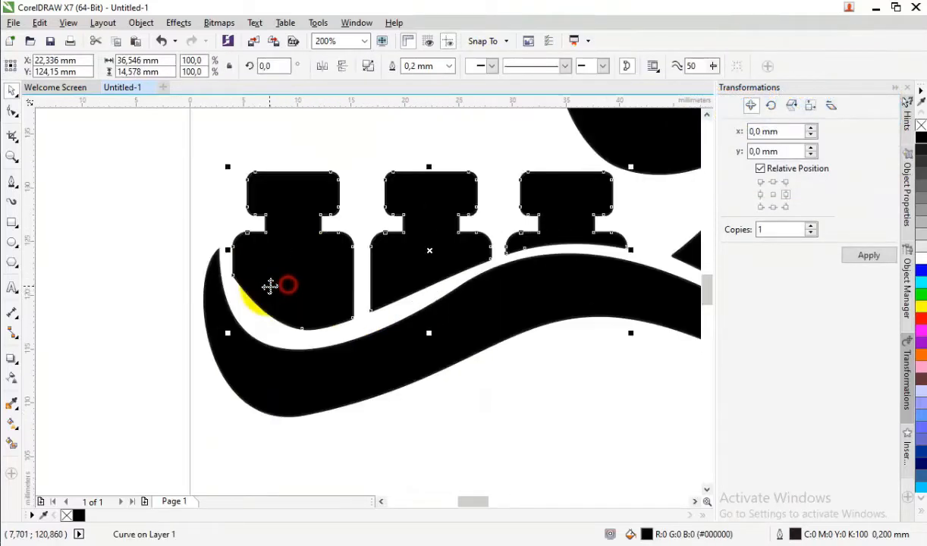
left_click(13, 113)
left_click(198, 265)
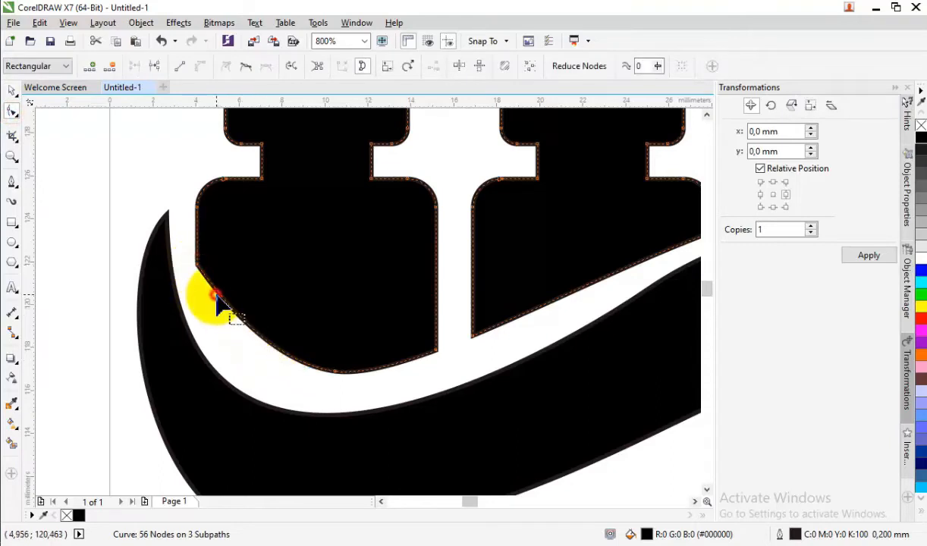
left_click_drag(217, 296, 204, 271)
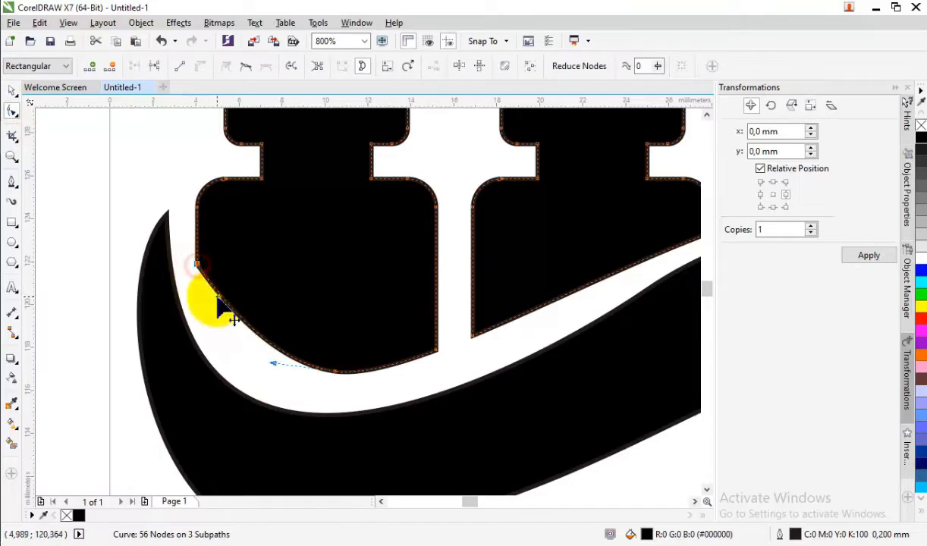
left_click_drag(217, 297, 222, 340)
scroll(258, 368, "down", 5)
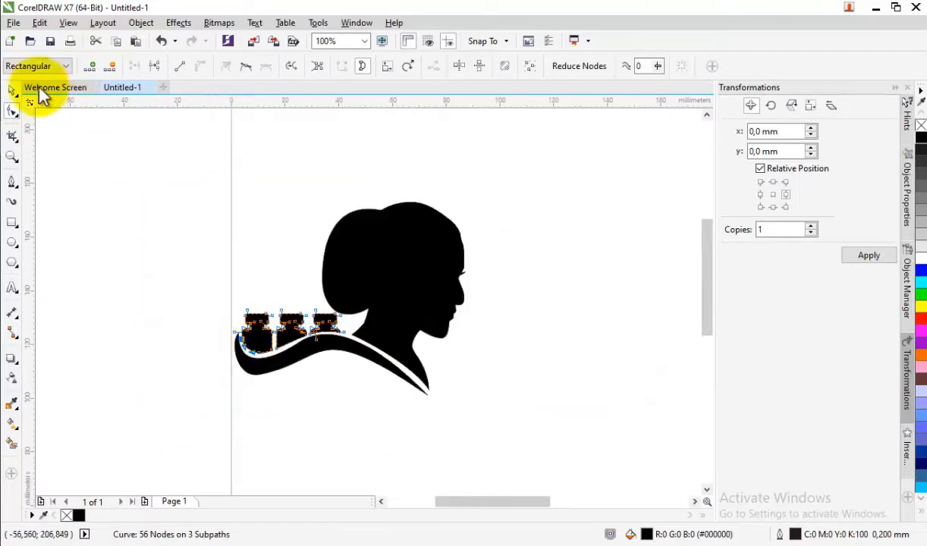
left_click(11, 92)
left_click(166, 207)
scroll(505, 306, "down", 1)
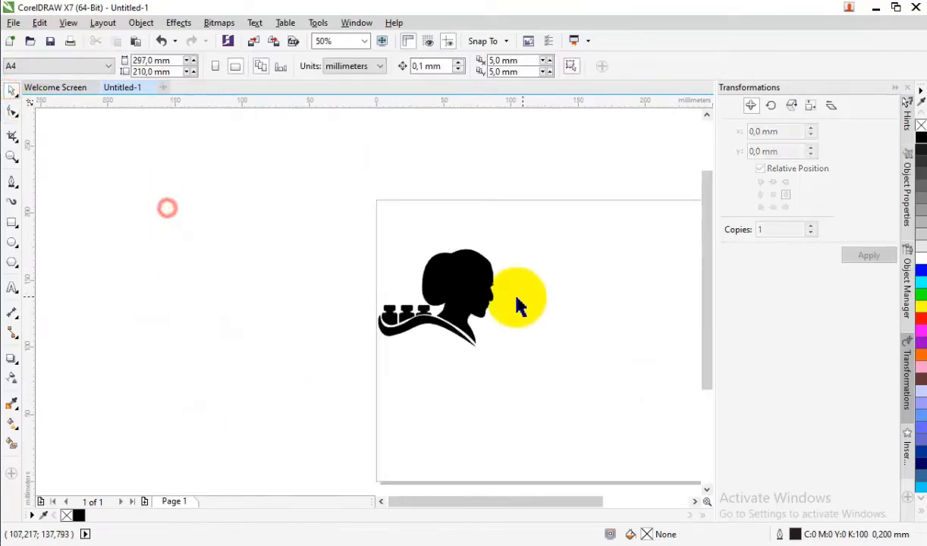
scroll(444, 306, "up", 1)
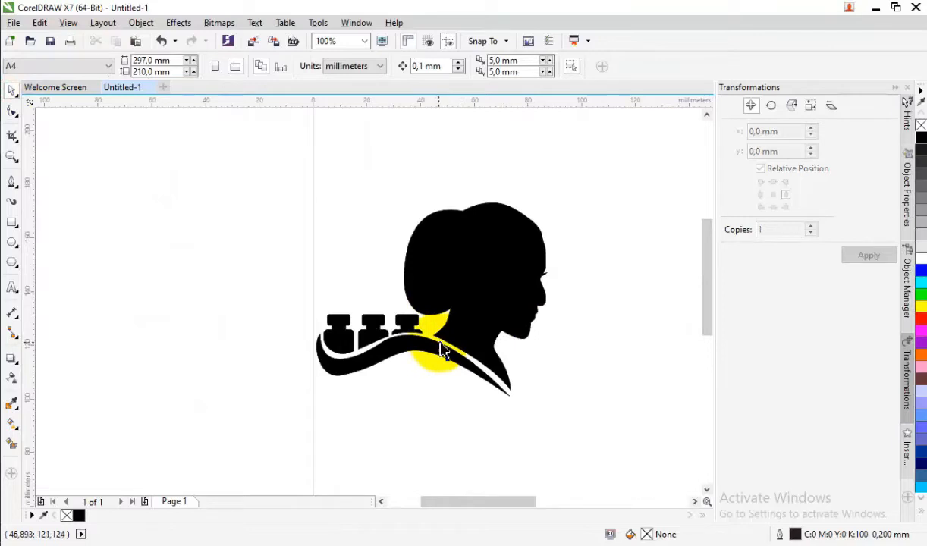
left_click(253, 260)
scroll(424, 248, "down", 1)
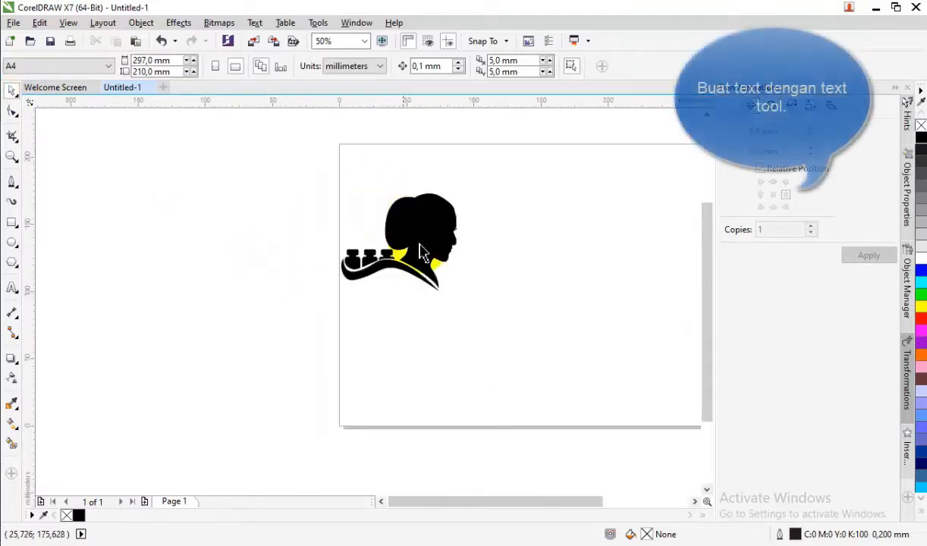
scroll(424, 252, "up", 1)
left_click(140, 228)
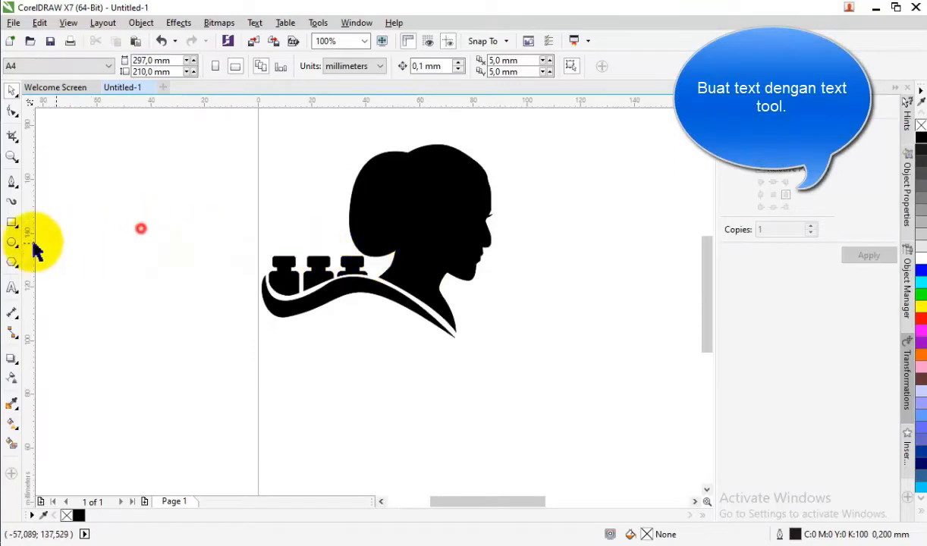
Step: Add the artistic text SUROPATI just below the sash's tail
left_click(12, 287)
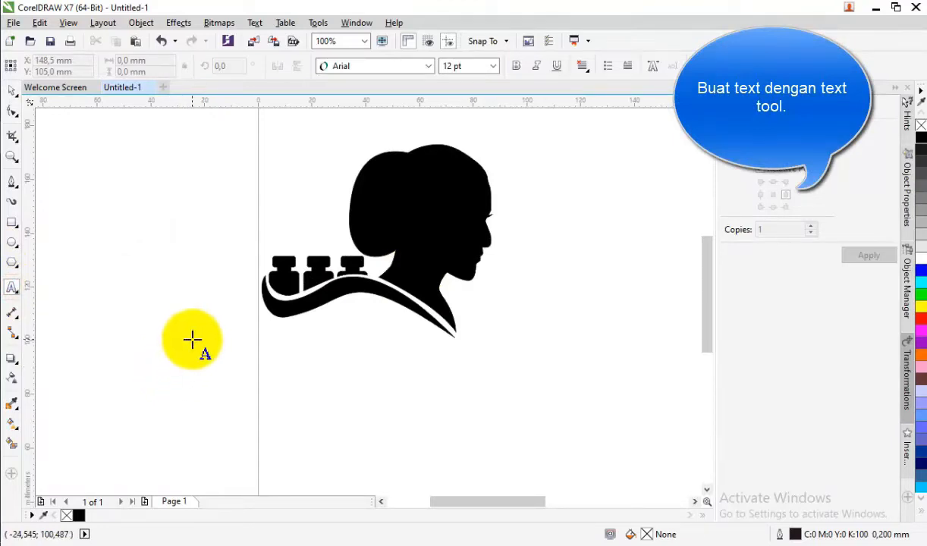
left_click(192, 339)
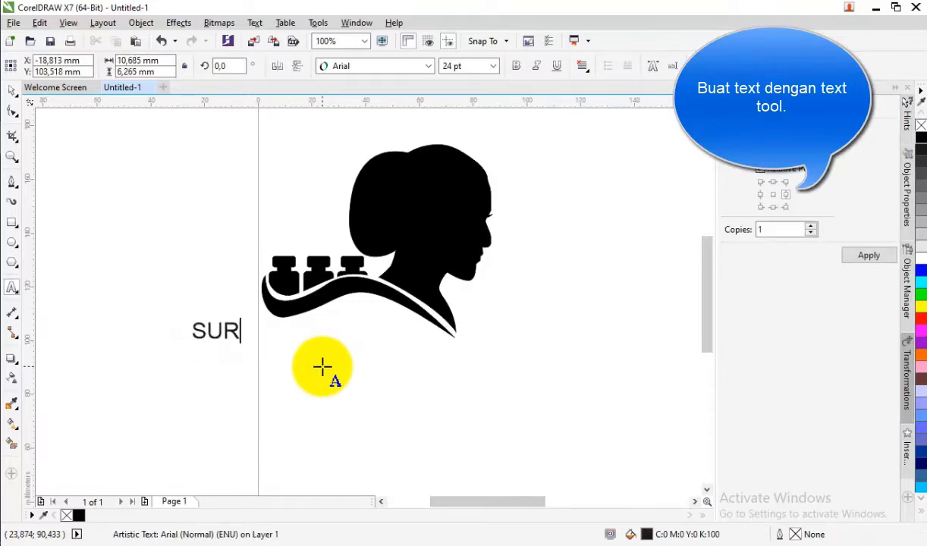
type("SUROPATI")
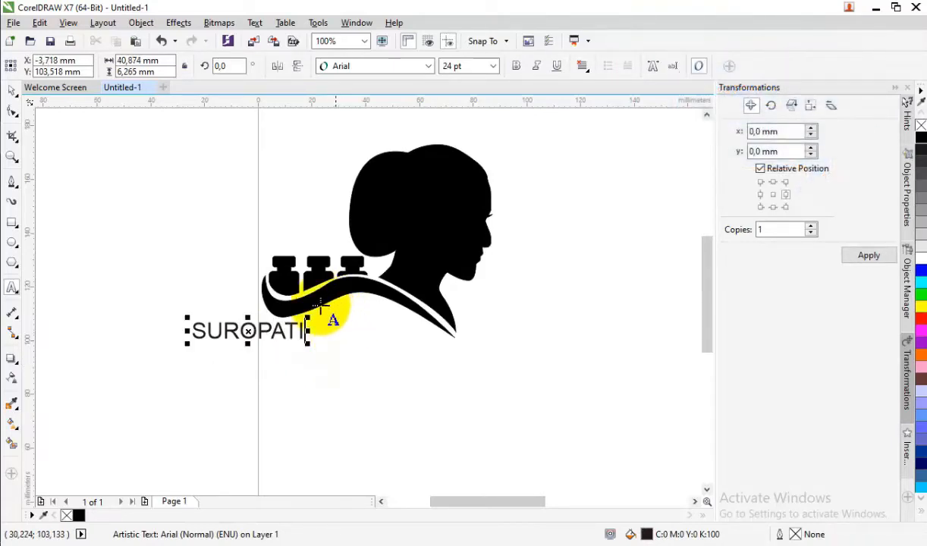
Step: Set the font of the SUROPATI text to Times New Roman
left_click(13, 94)
left_click(360, 72)
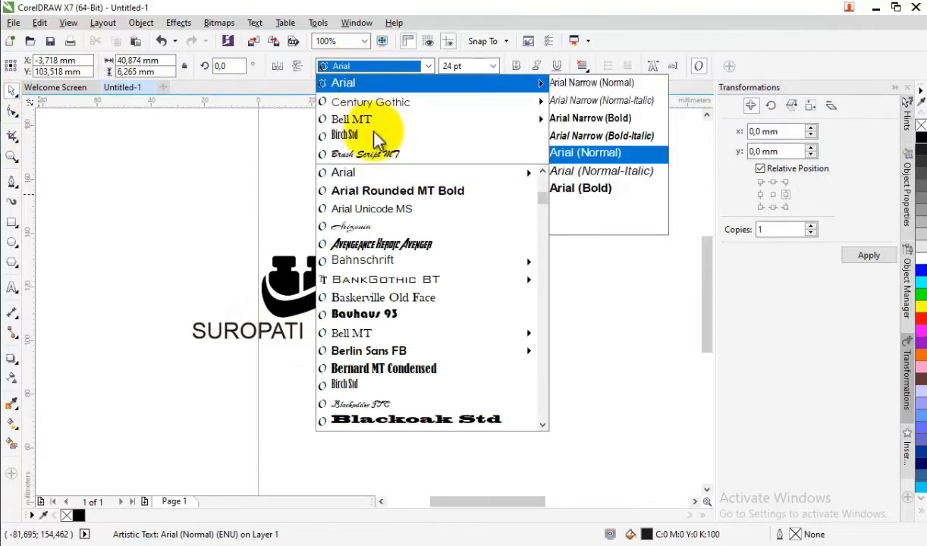
left_click(374, 134)
type("t")
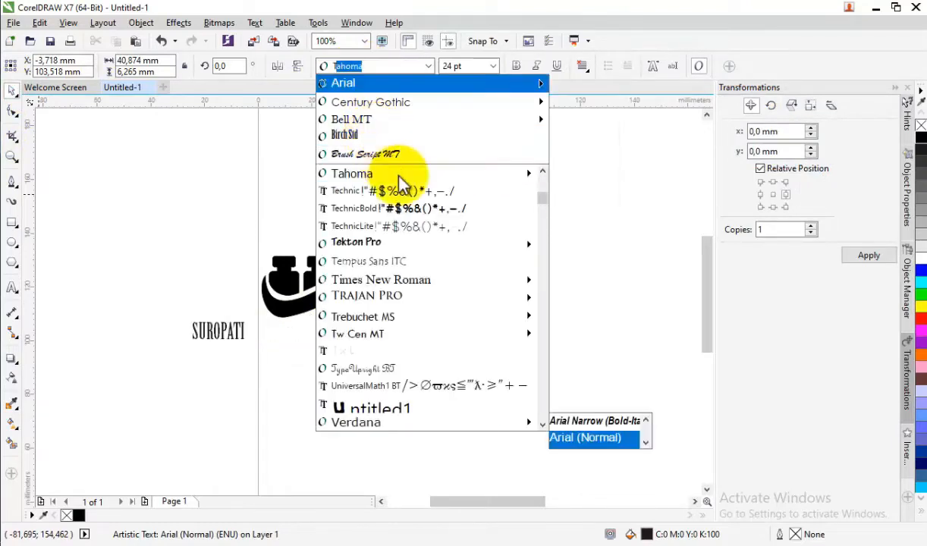
scroll(407, 220, "down", 2)
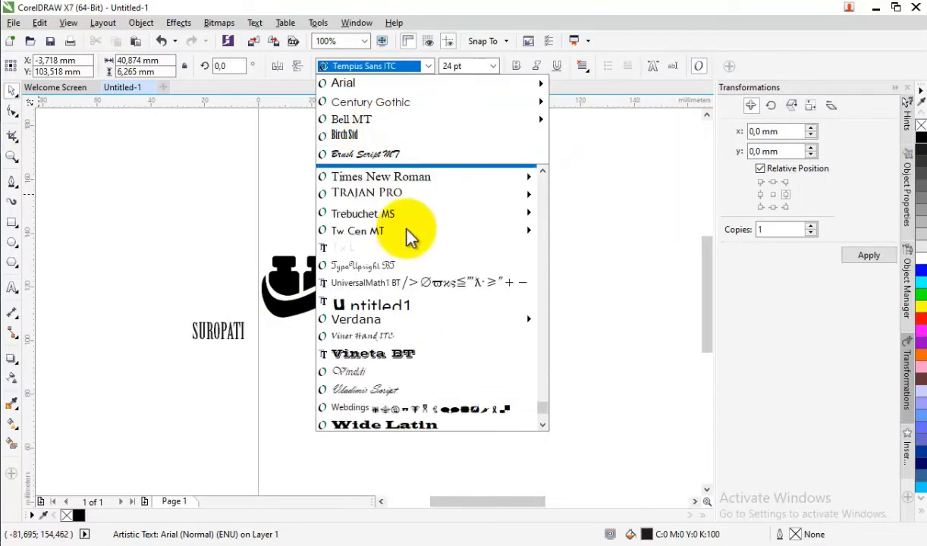
mouse_move(410, 234)
scroll(408, 235, "down", 1)
scroll(409, 239, "down", 1)
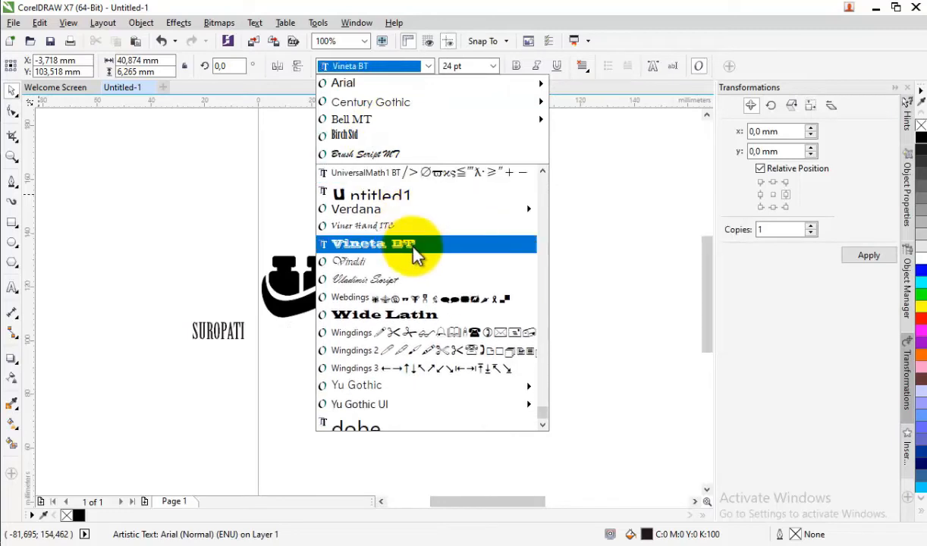
scroll(379, 300, "up", 4)
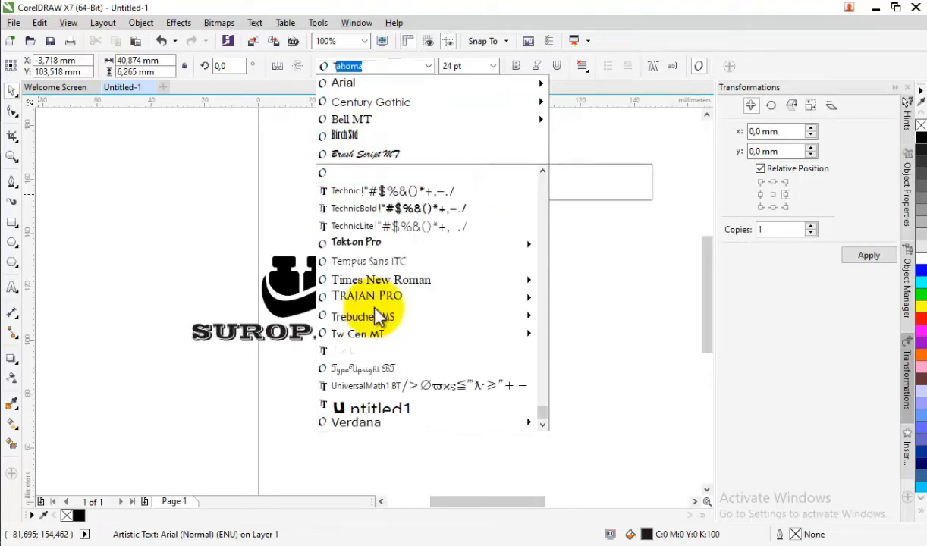
scroll(395, 313, "down", 1)
scroll(396, 313, "down", 4)
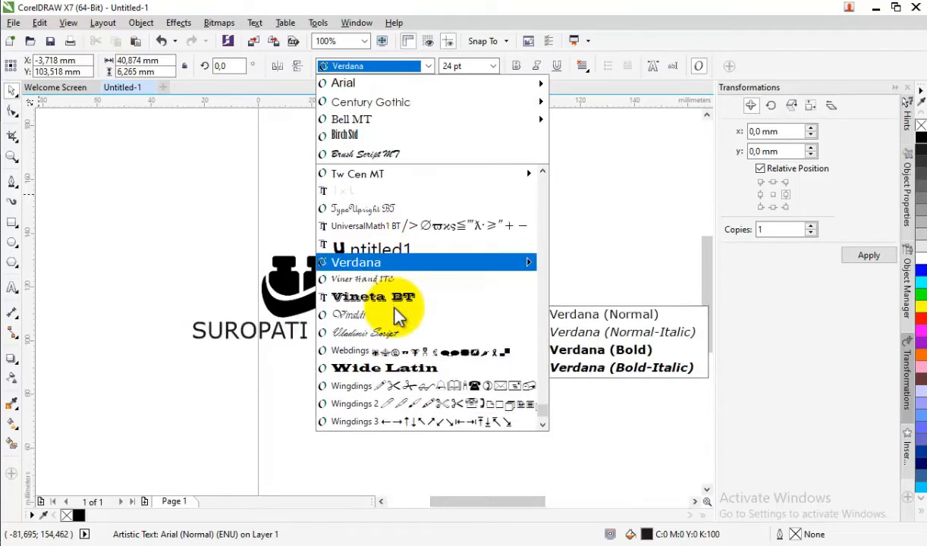
scroll(396, 313, "up", 2)
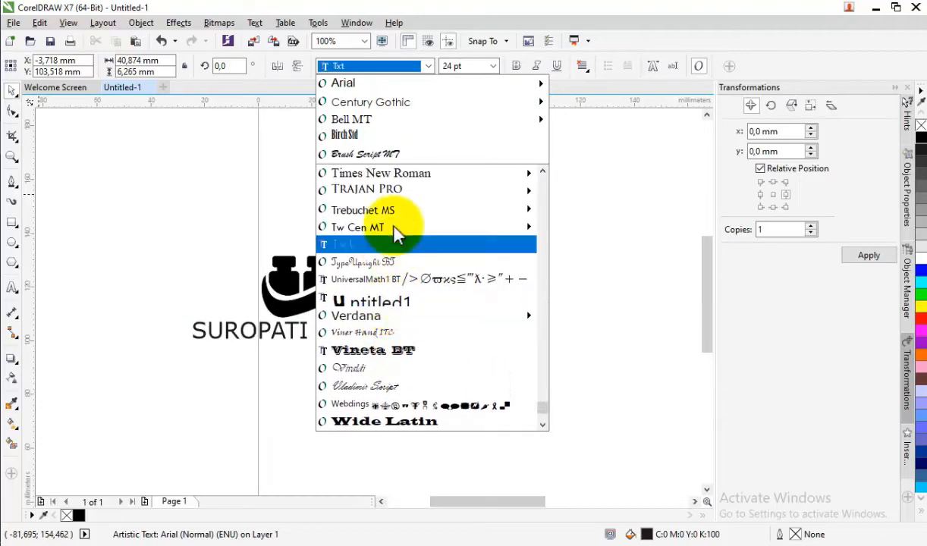
left_click(391, 173)
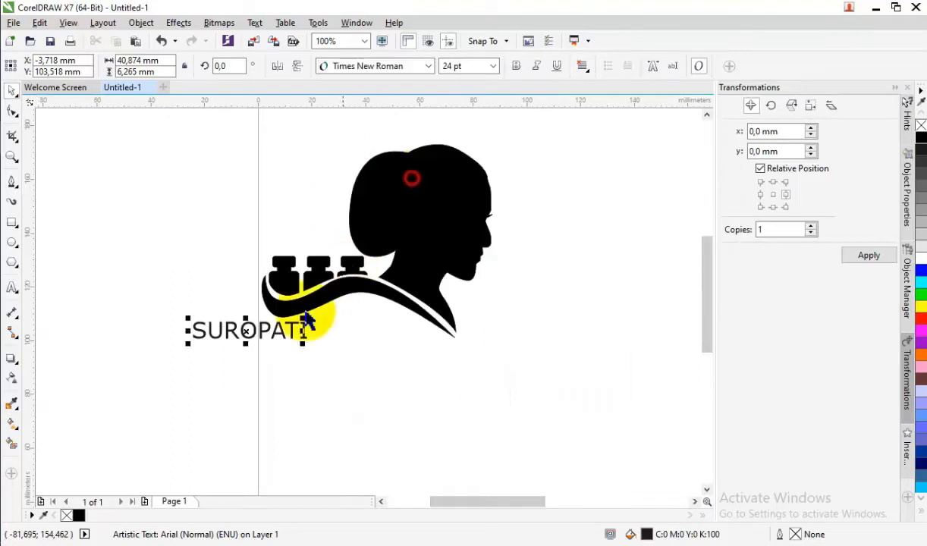
Step: Enlarge the SUROPATI text to about 81 mm wide and move it below the sash and the woman's shoulder
scroll(326, 343, "up", 2)
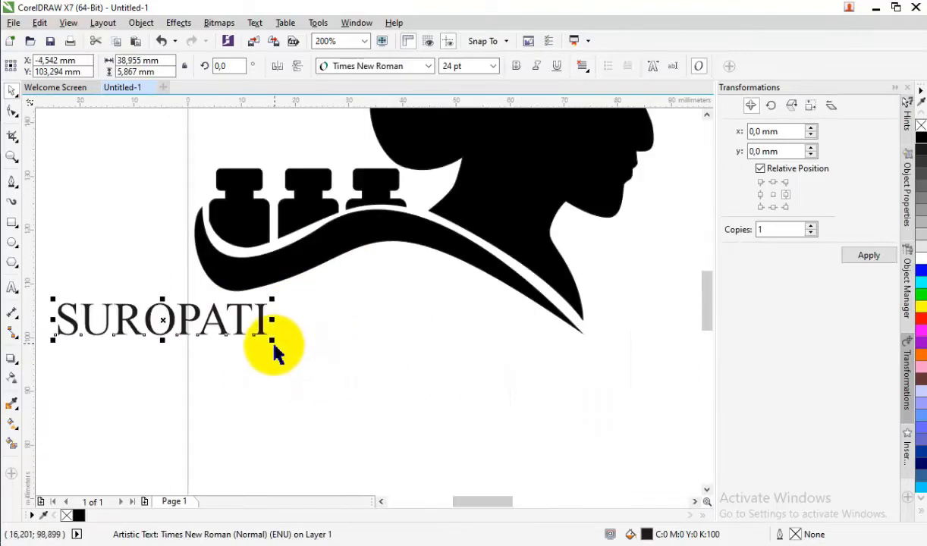
left_click_drag(272, 341, 494, 407)
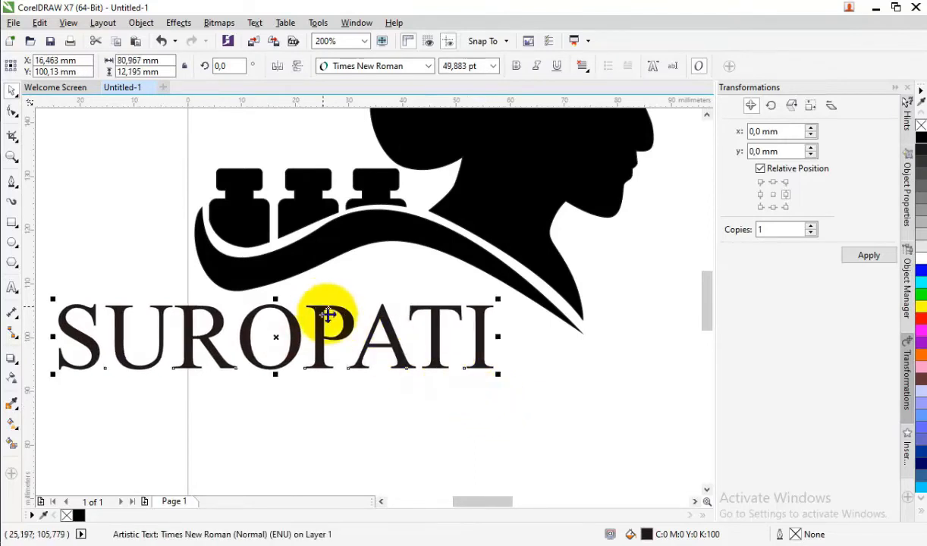
left_click_drag(323, 320, 451, 369)
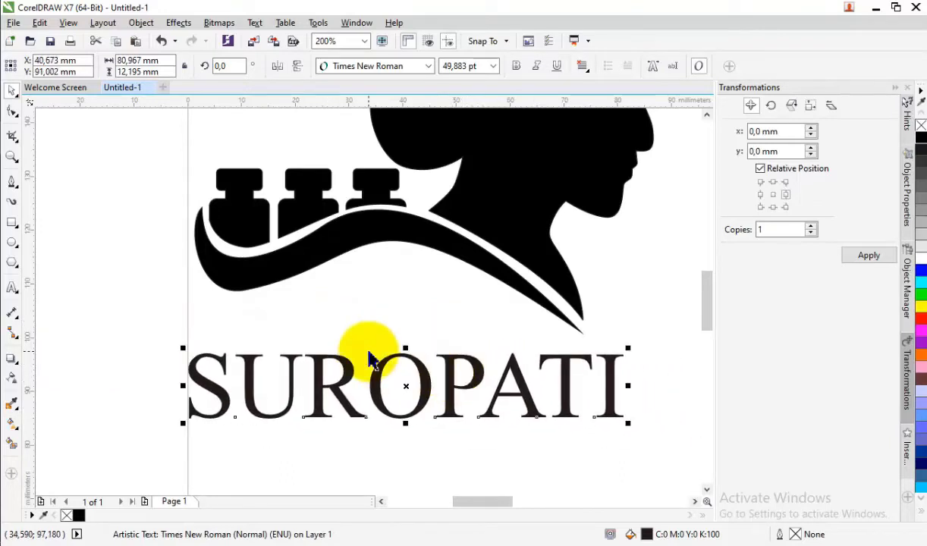
Step: Enlarge the SUROPATI text further to about 115 mm wide and fill it with pure black
scroll(373, 353, "down", 2)
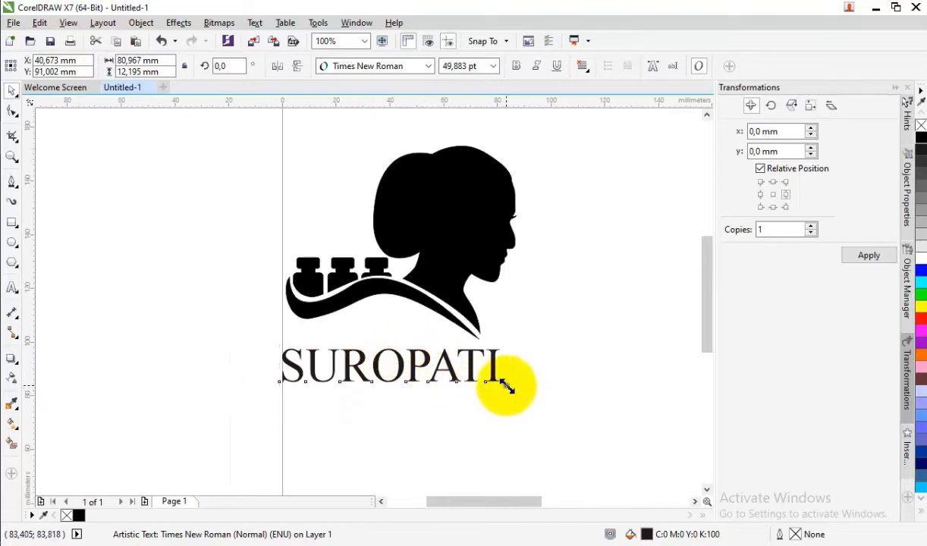
left_click_drag(506, 387, 599, 418)
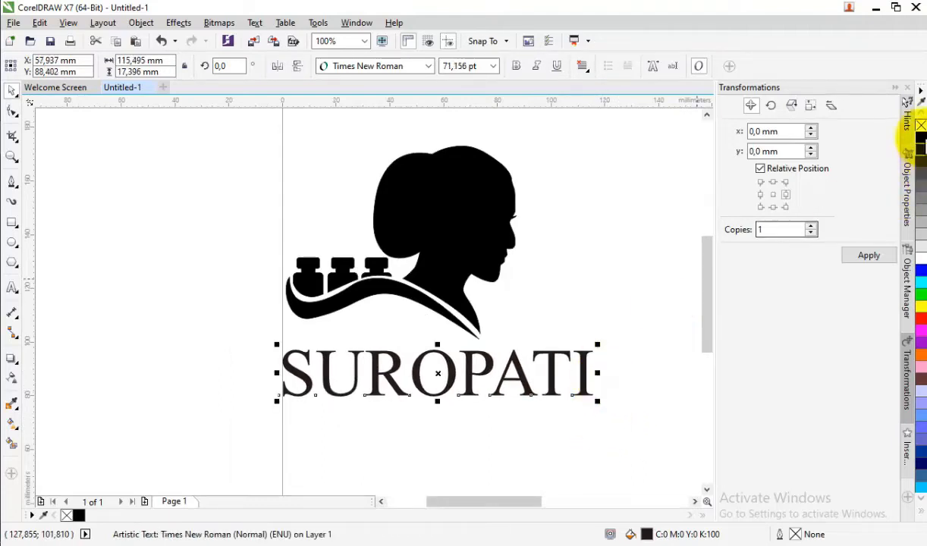
left_click(548, 264)
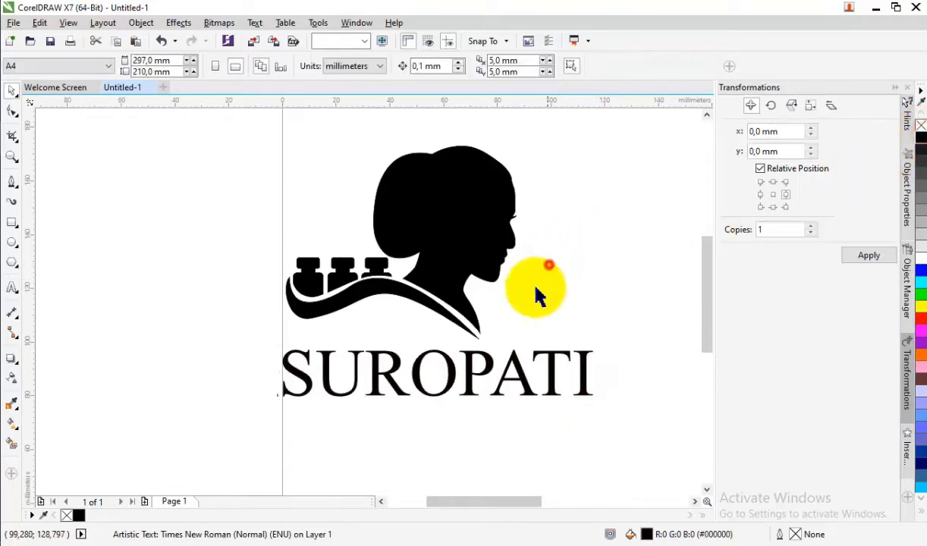
scroll(463, 258, "down", 2)
scroll(455, 269, "up", 2)
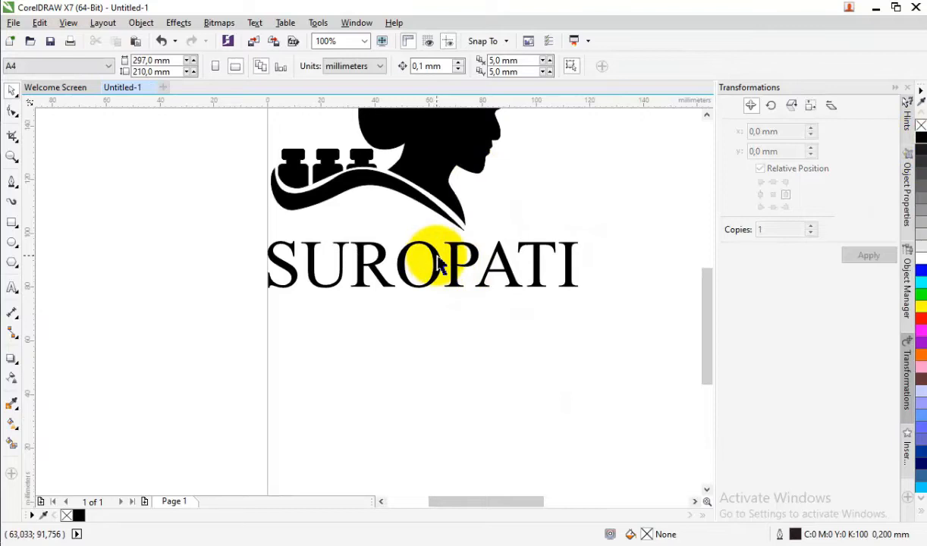
Step: Add the artistic text Jamu Tradisional Indonesia below the SUROPATI text
left_click(441, 264)
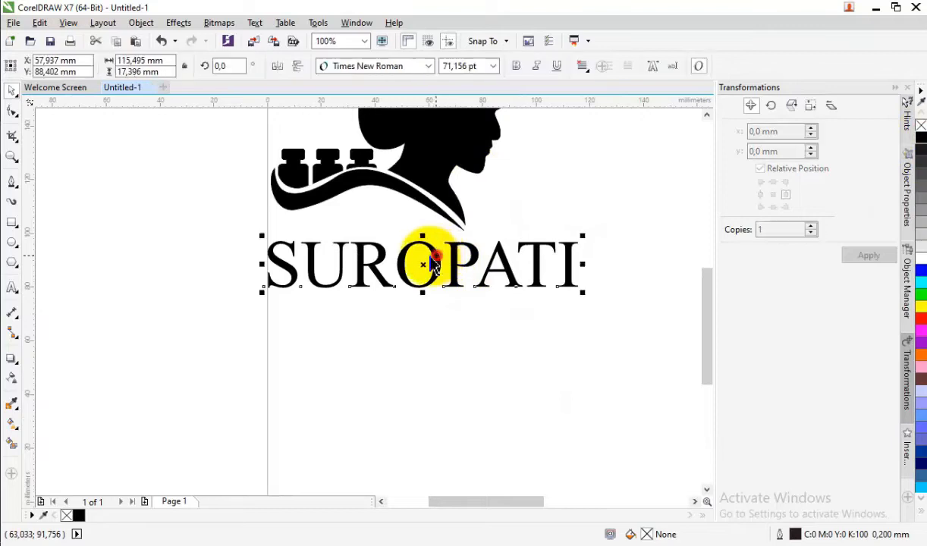
left_click(10, 288)
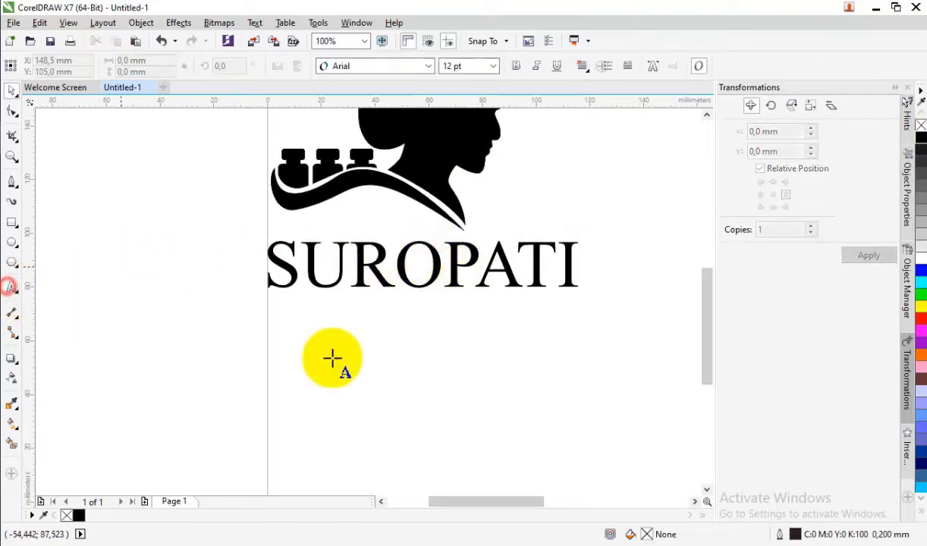
left_click(343, 339)
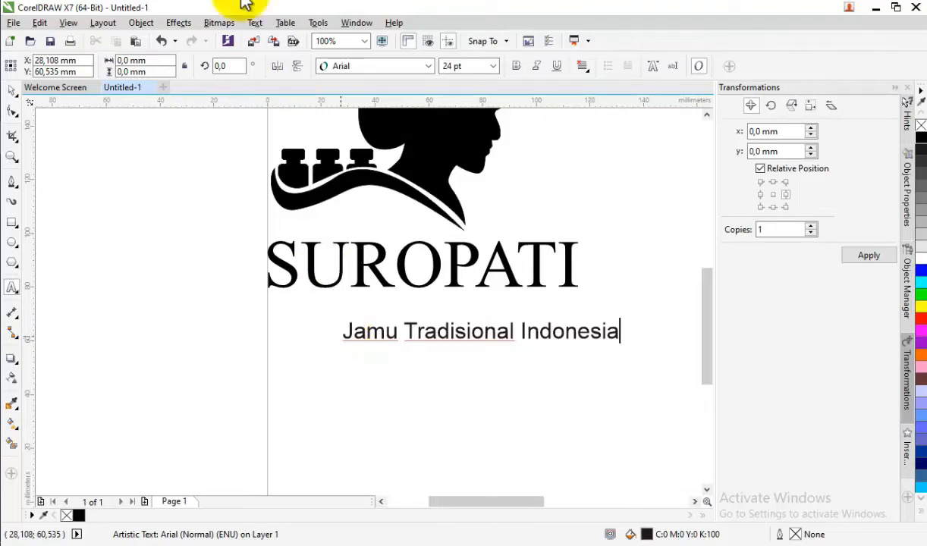
left_click(11, 99)
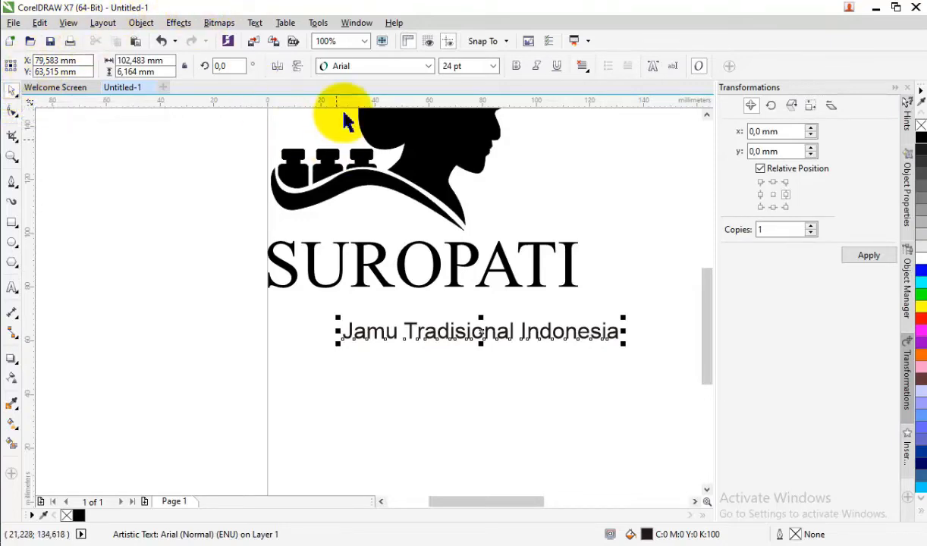
Step: Set the tagline's font to Times New Roman and move it directly beneath SUROPATI, starting near its first letter
left_click(349, 66)
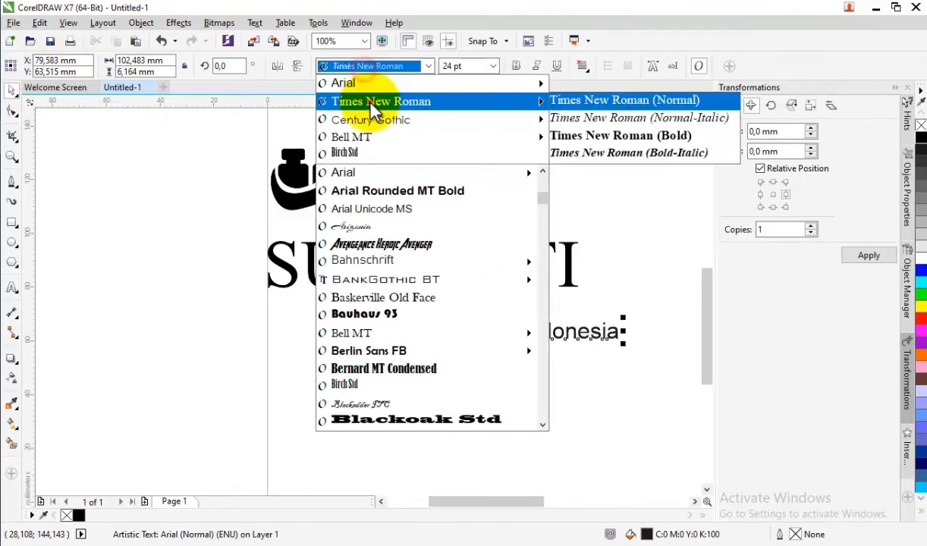
left_click(371, 102)
left_click(282, 364)
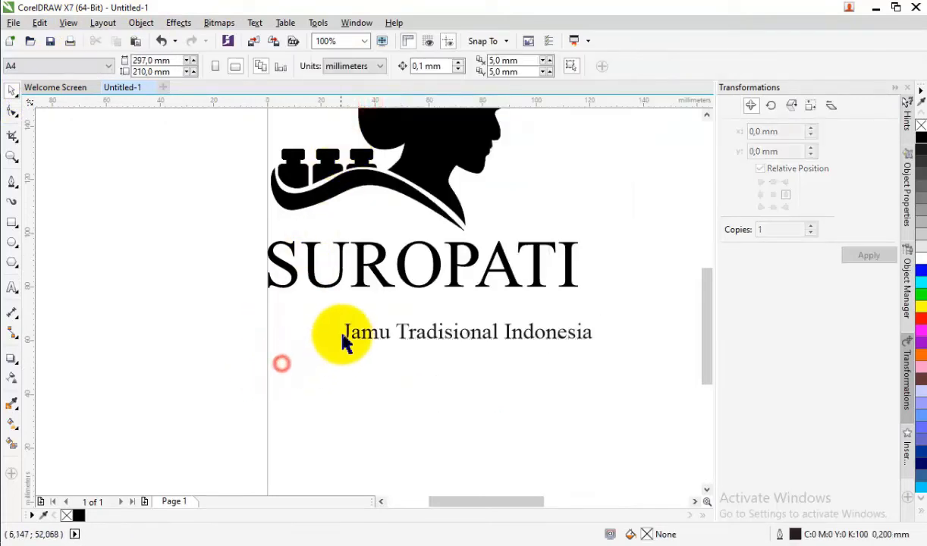
left_click_drag(347, 340, 279, 309)
scroll(306, 342, "down", 1)
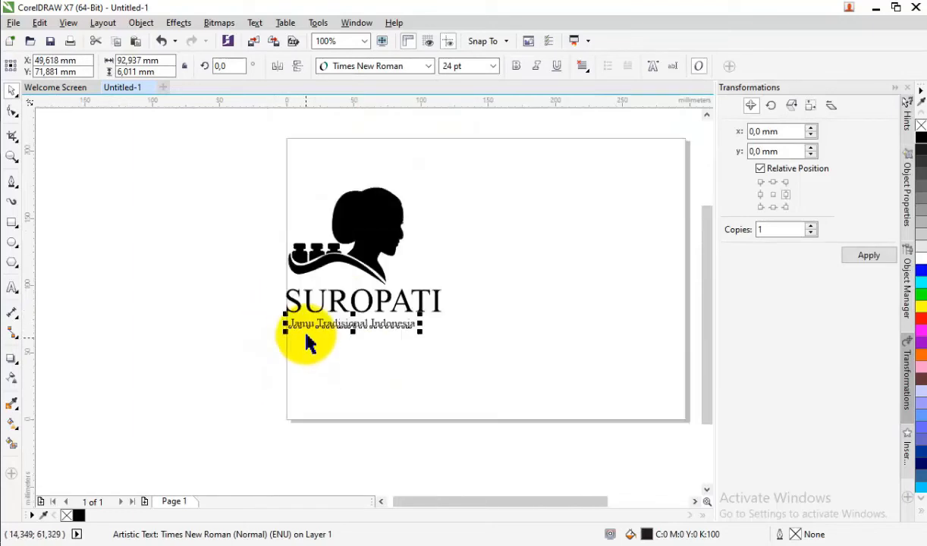
Step: Group the woman silhouette, the sash and the bottles into one object
left_click(338, 220)
left_click_drag(243, 161, 429, 296)
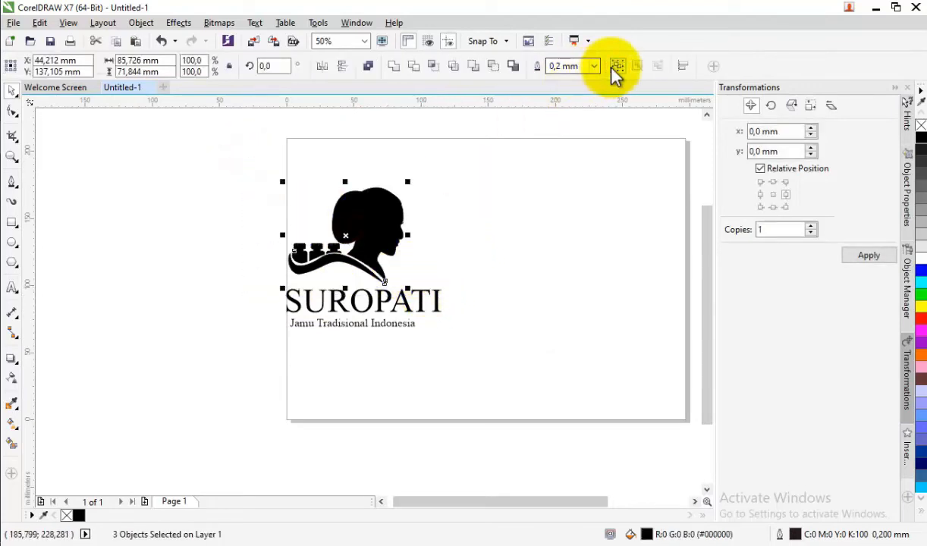
left_click(617, 67)
left_click(465, 244)
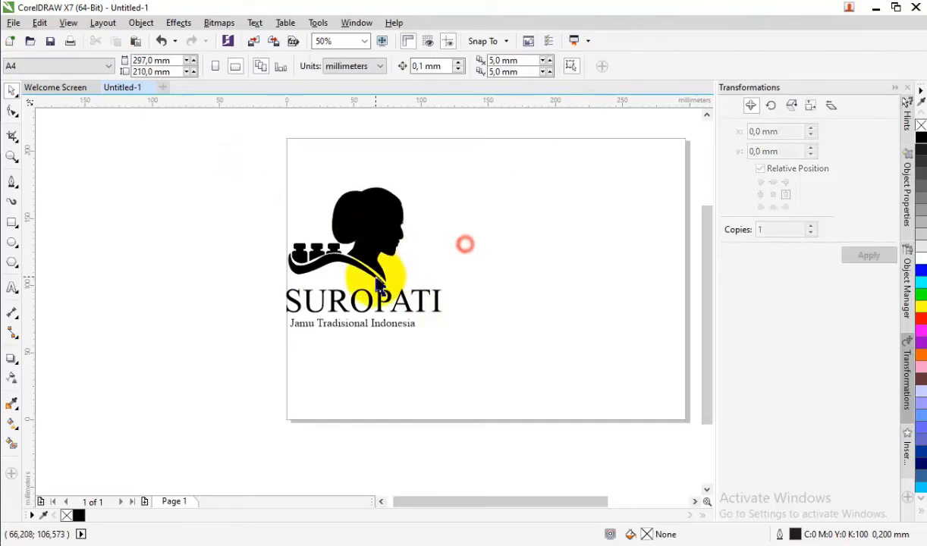
scroll(378, 284, "up", 2)
scroll(367, 264, "down", 2)
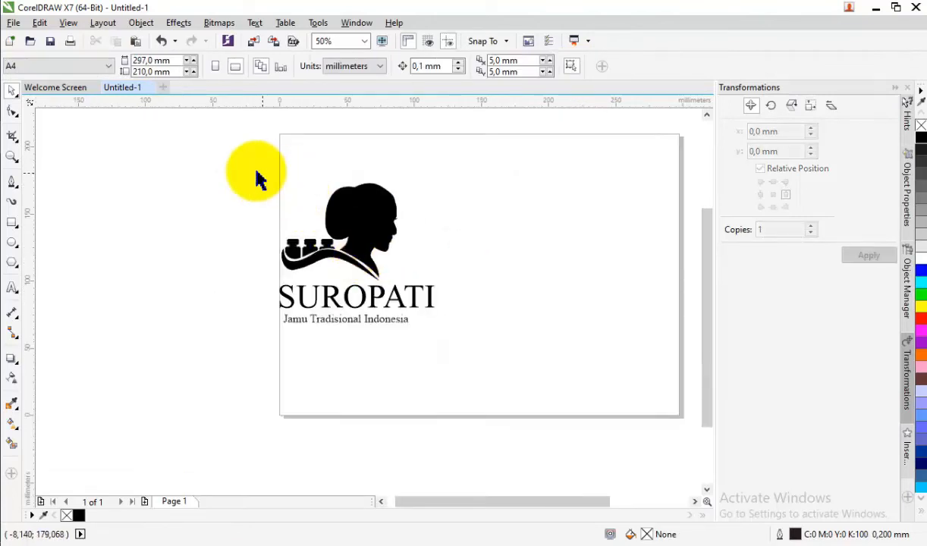
Step: Align the grouped silhouette, the SUROPATI text and the tagline along their left edges
left_click_drag(237, 163, 486, 371)
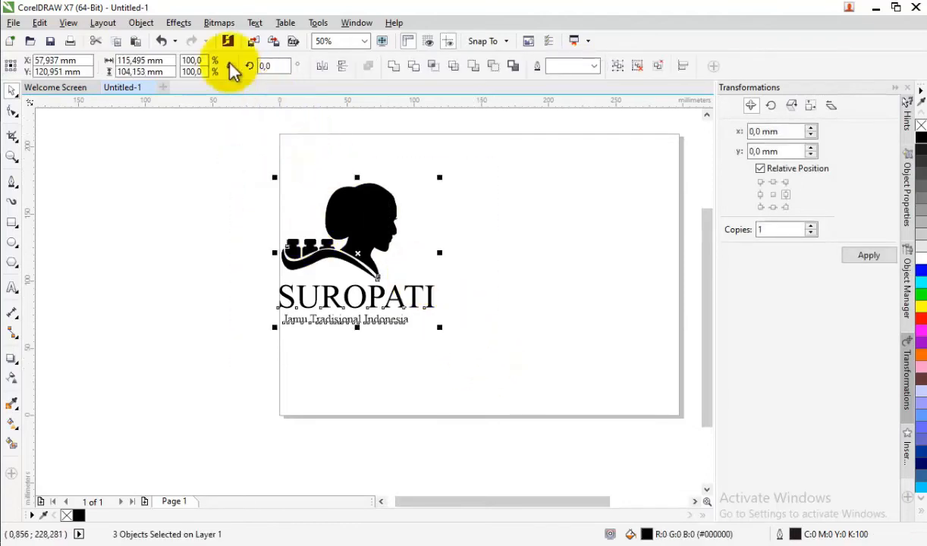
left_click(137, 23)
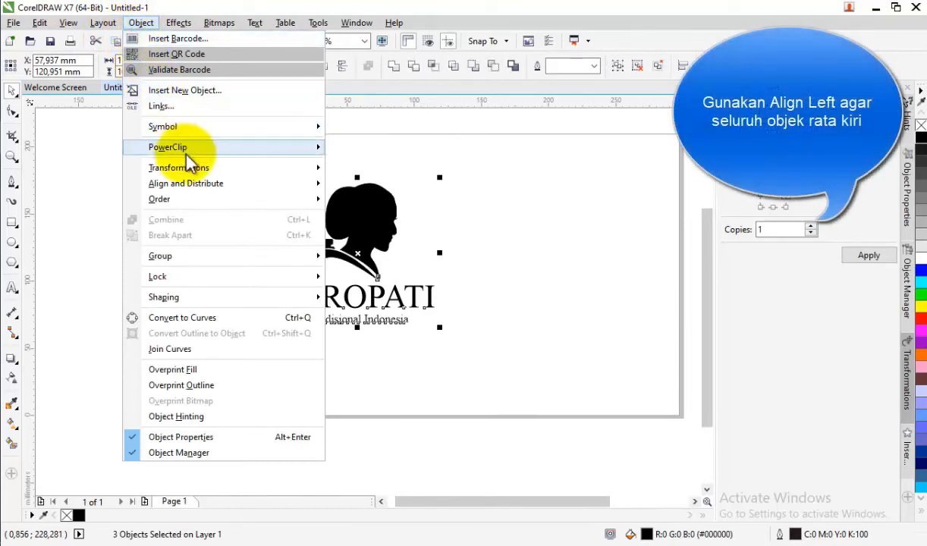
mouse_move(222, 190)
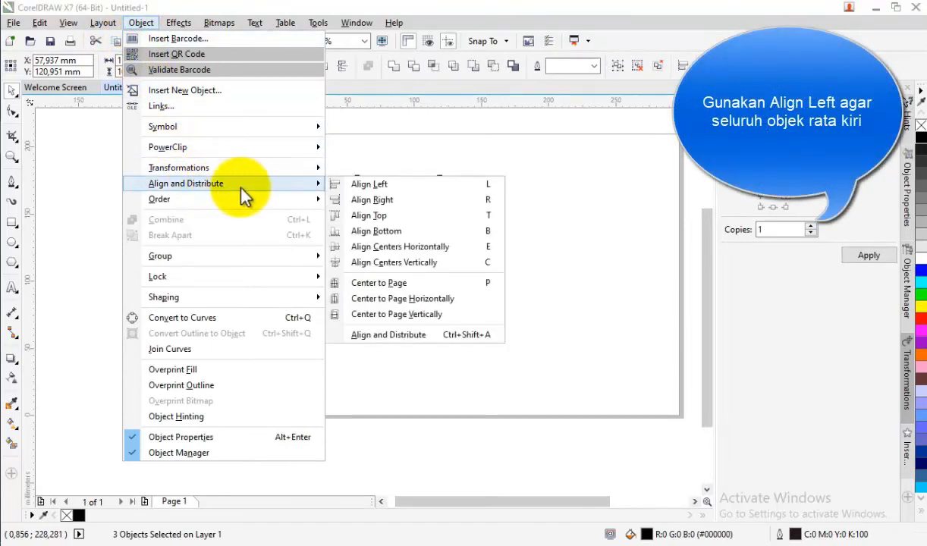
left_click(338, 190)
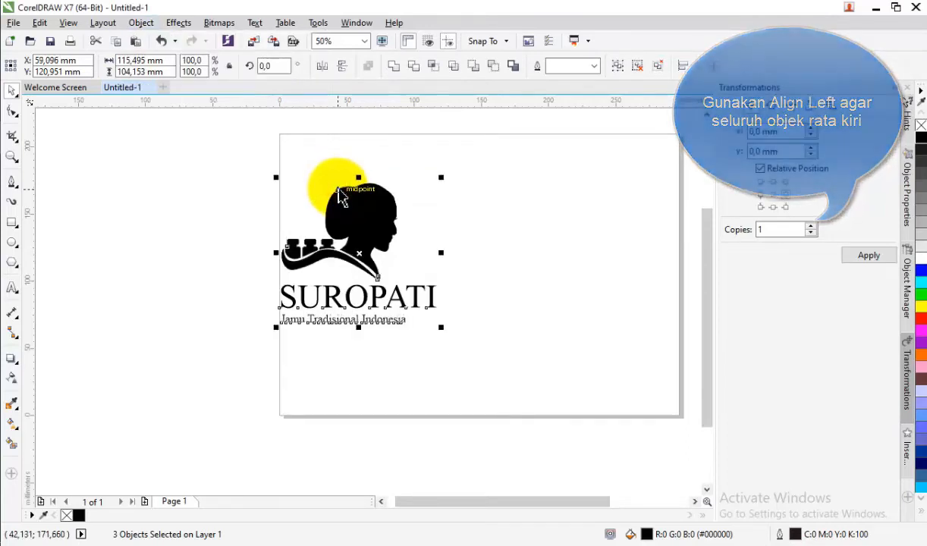
left_click(335, 369)
Step: Enlarge the tagline to about 97 mm wide and widen its letter spacing until it ends level with SUROPATI
scroll(358, 326, "up", 2)
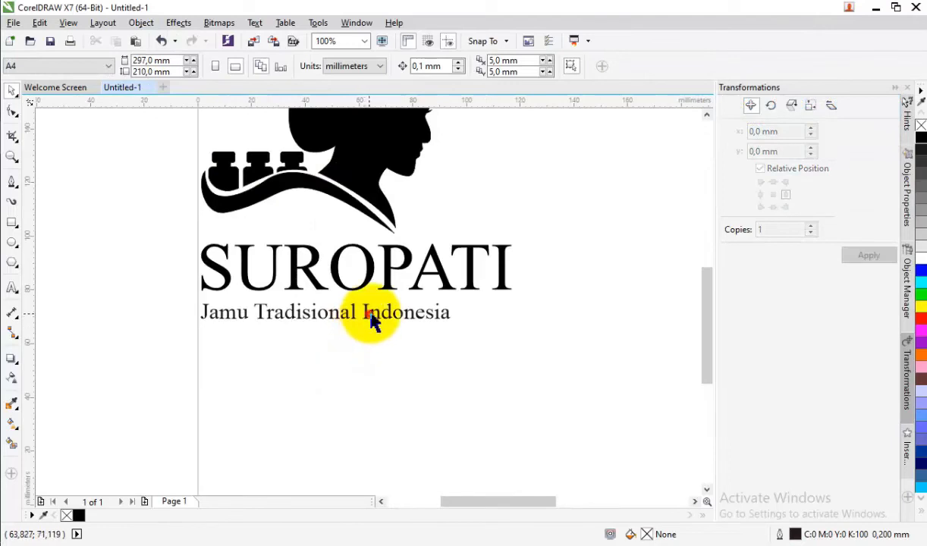
left_click(370, 313)
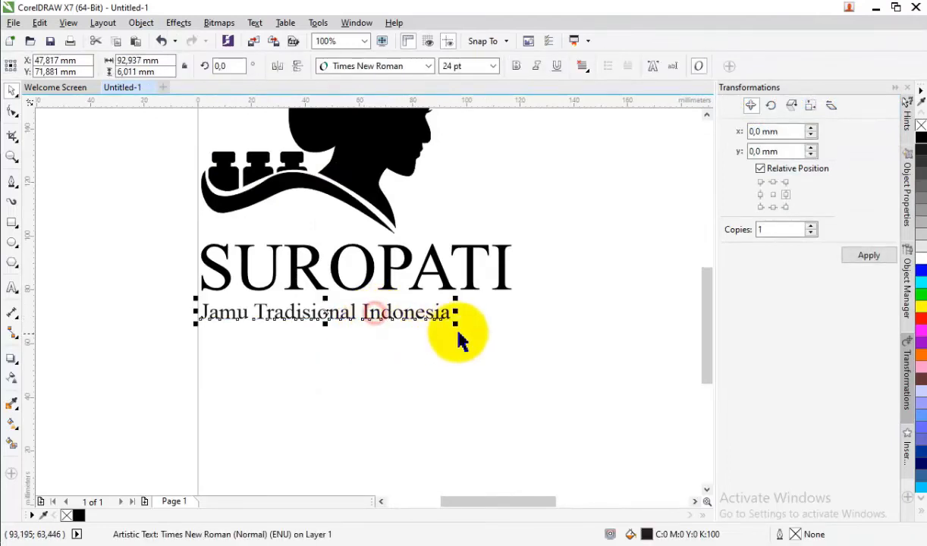
left_click_drag(456, 325, 468, 327)
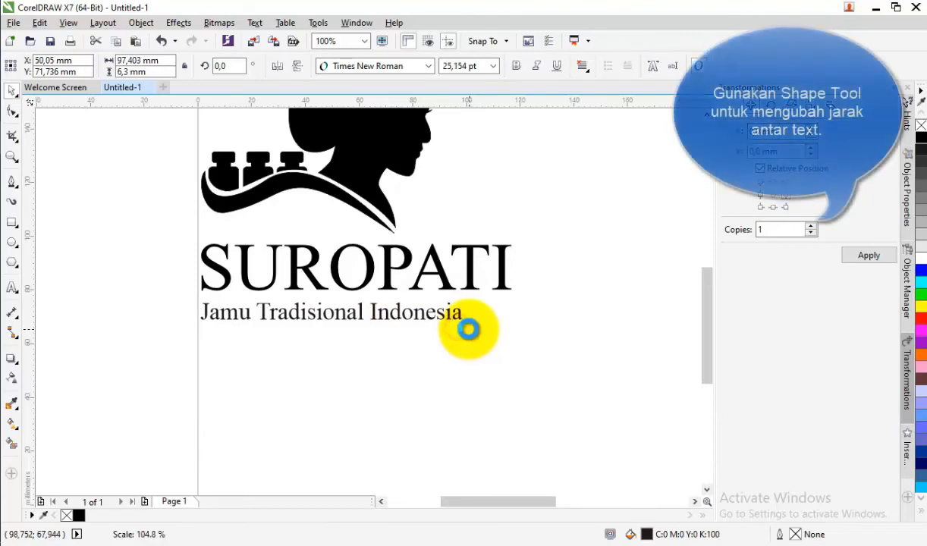
left_click(13, 110)
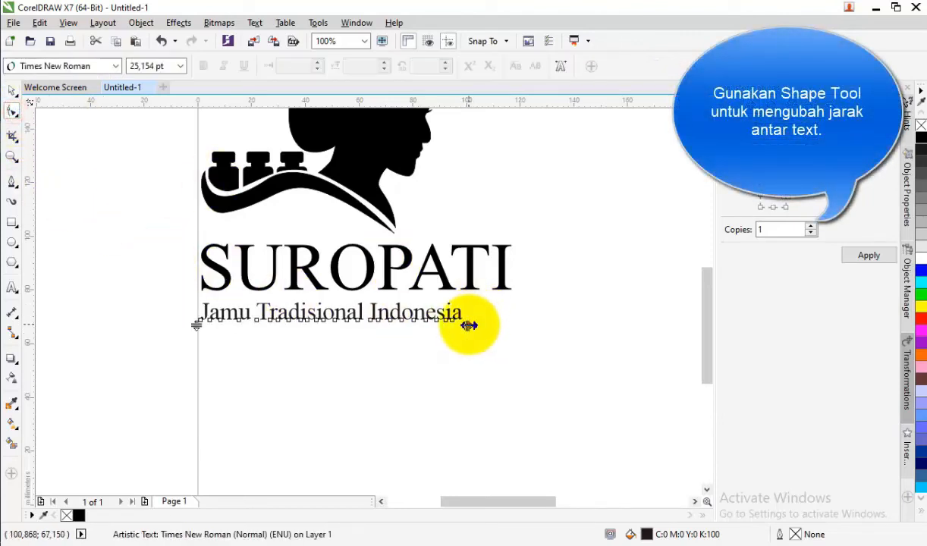
left_click_drag(469, 325, 521, 326)
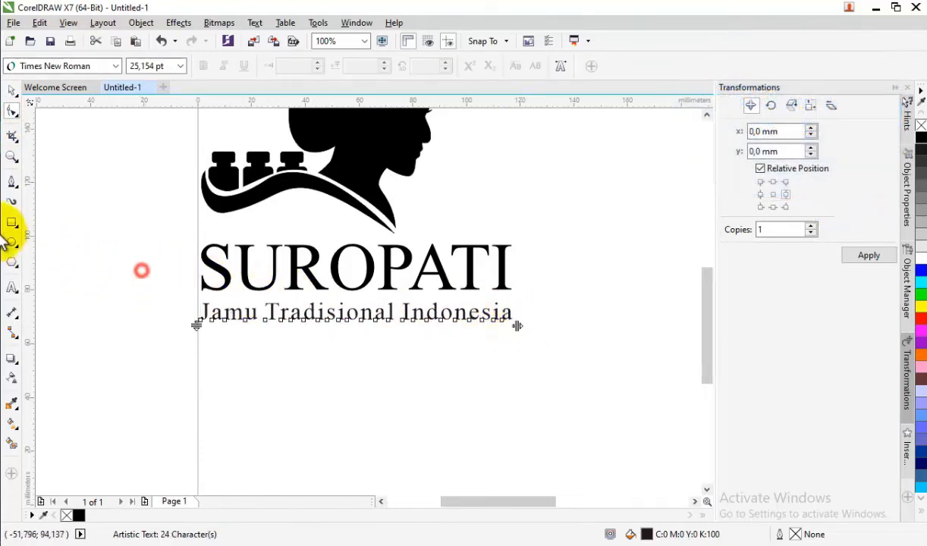
Step: Place a vertical guideline at the right-hand end of SUROPATI and check the end of the tagline against it
left_click_drag(34, 225, 512, 315)
scroll(513, 323, "up", 3)
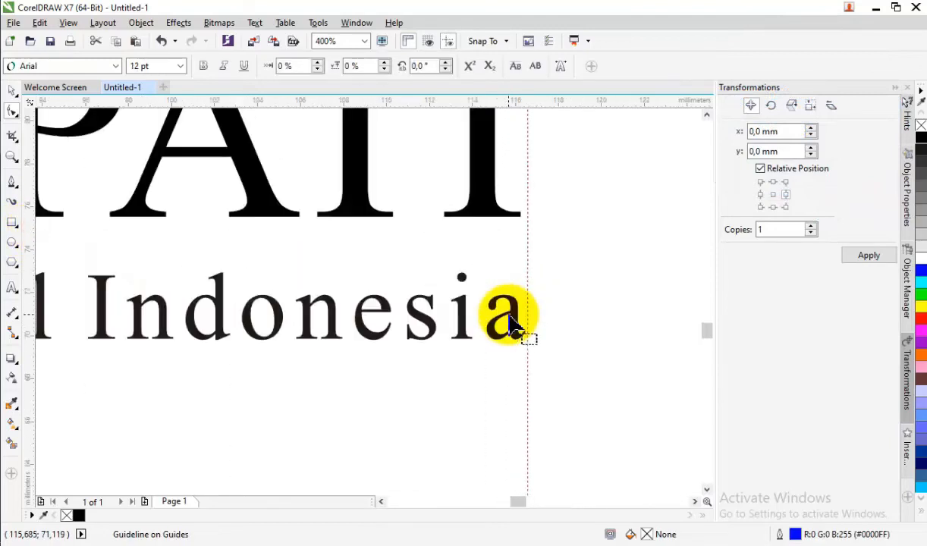
scroll(513, 323, "up", 1)
left_click(520, 326)
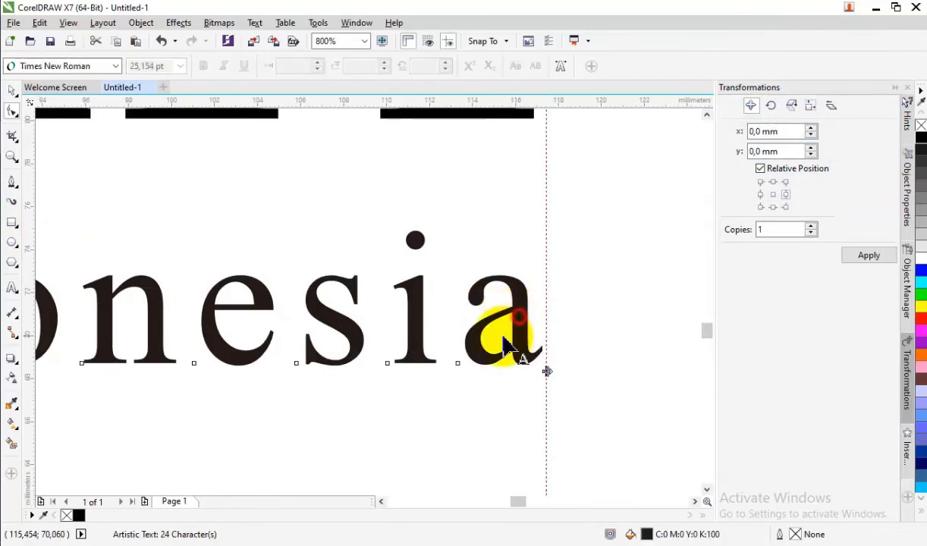
scroll(509, 338, "down", 2)
scroll(492, 330, "down", 1)
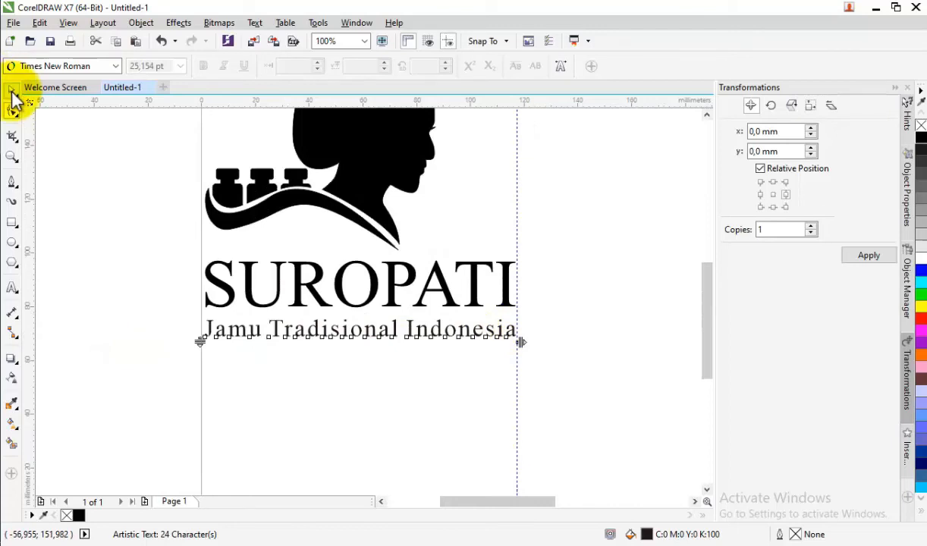
Step: Move the tagline straight down by about 1.7 mm to widen the gap below SUROPATI, and fill it with black
left_click(12, 92)
left_click(155, 317)
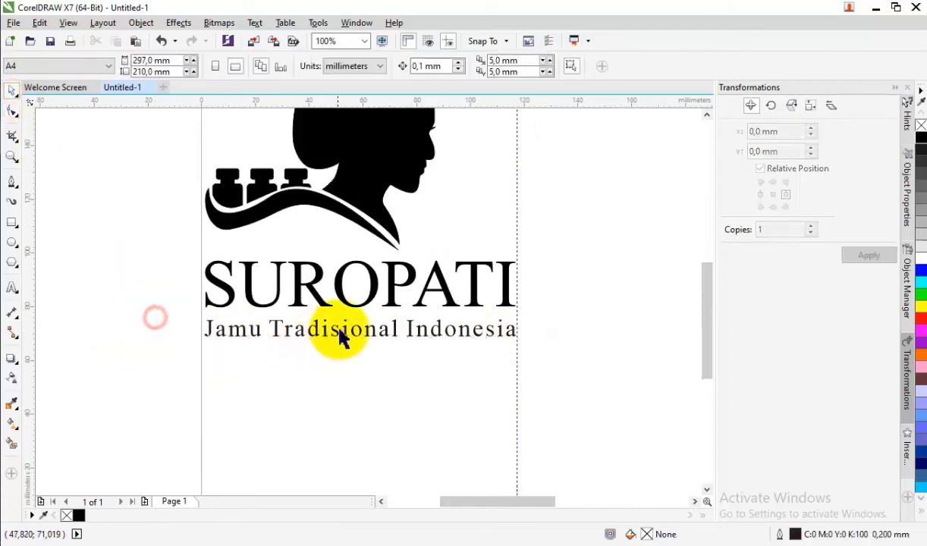
left_click(343, 332)
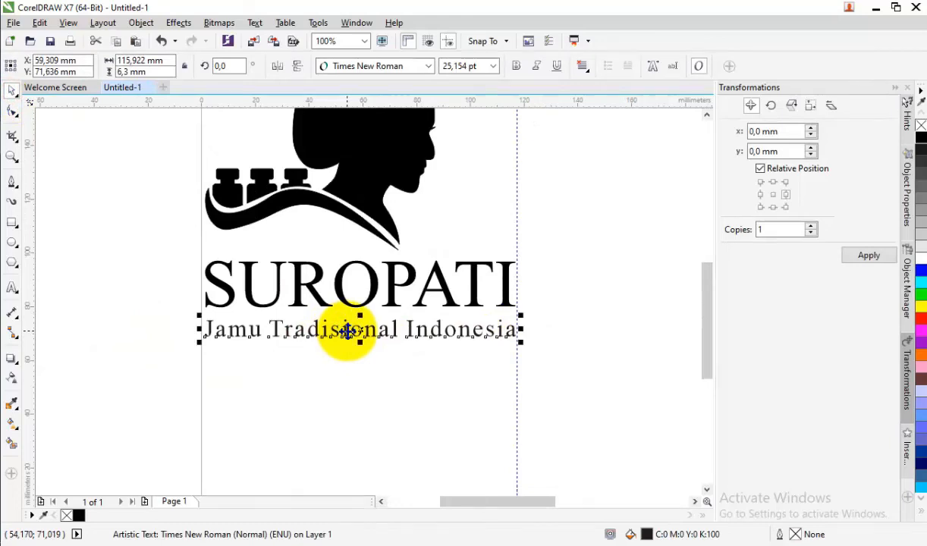
left_click_drag(347, 330, 347, 335)
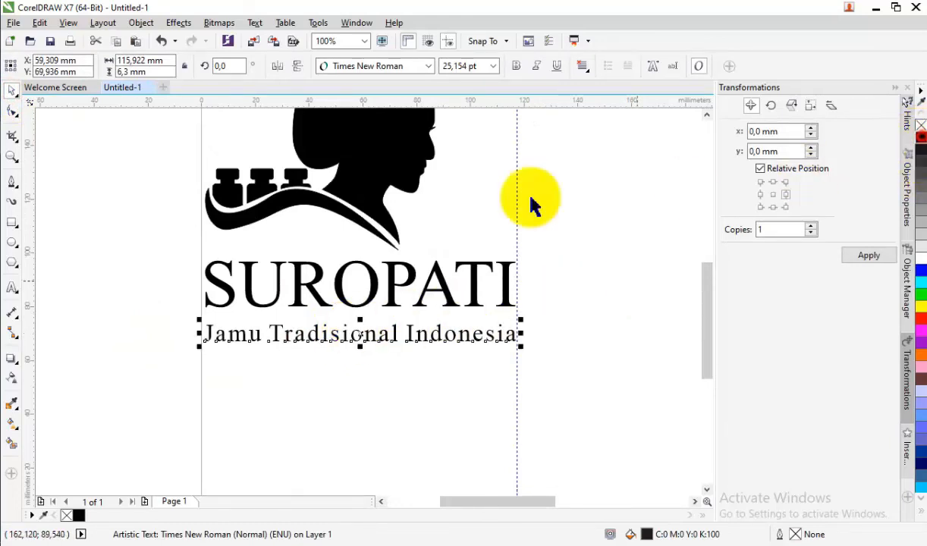
left_click(446, 206)
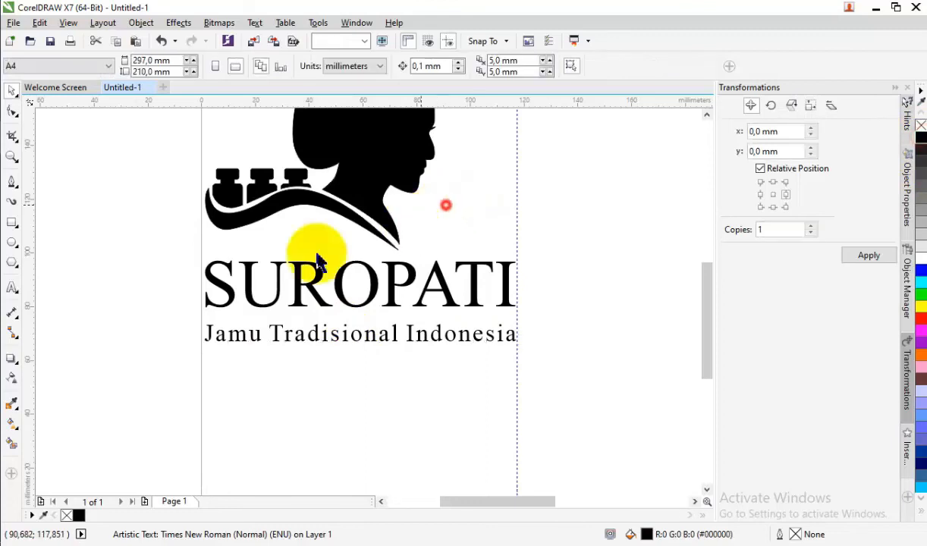
Step: Draw a thin rectangle about 117.2 mm wide and 1.3 mm high between SUROPATI and the tagline, ending at the guideline
left_click(11, 222)
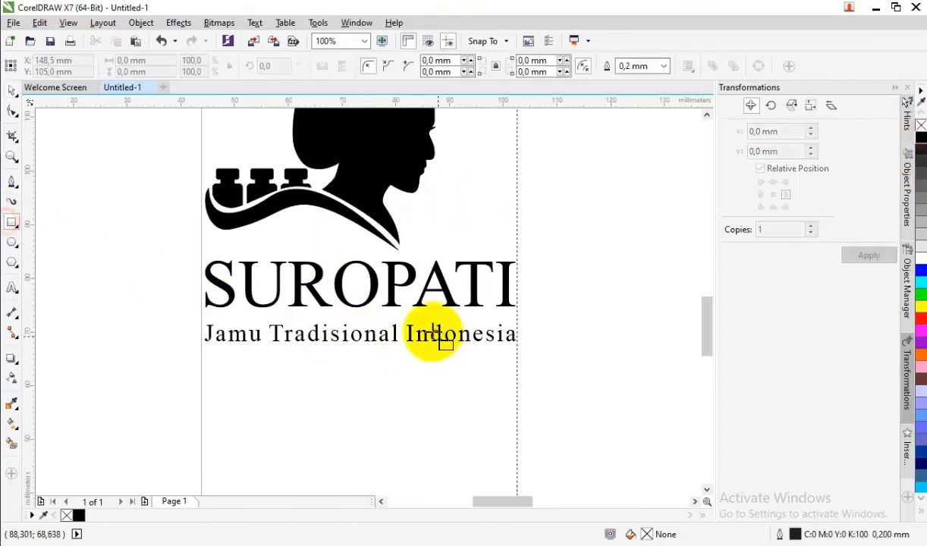
scroll(435, 335, "up", 2)
scroll(325, 311, "down", 2)
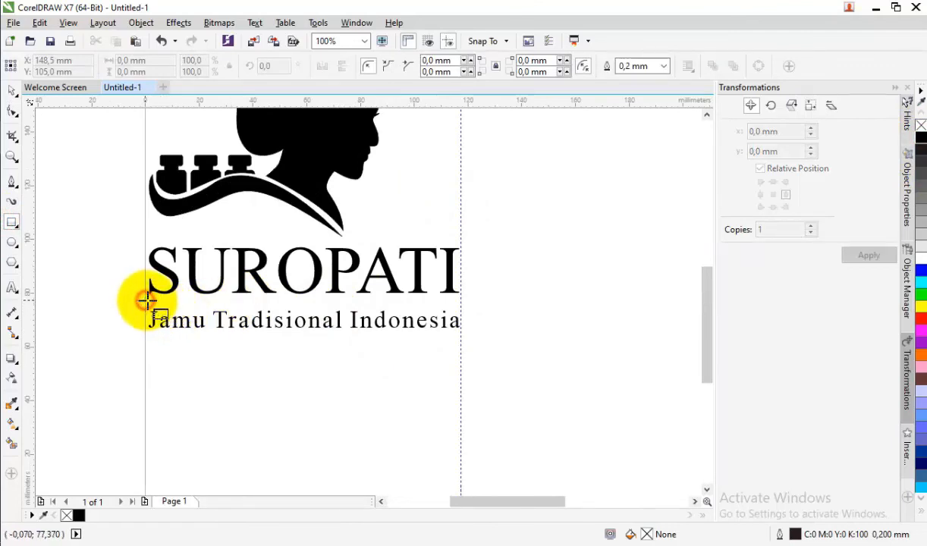
left_click_drag(146, 303, 459, 302)
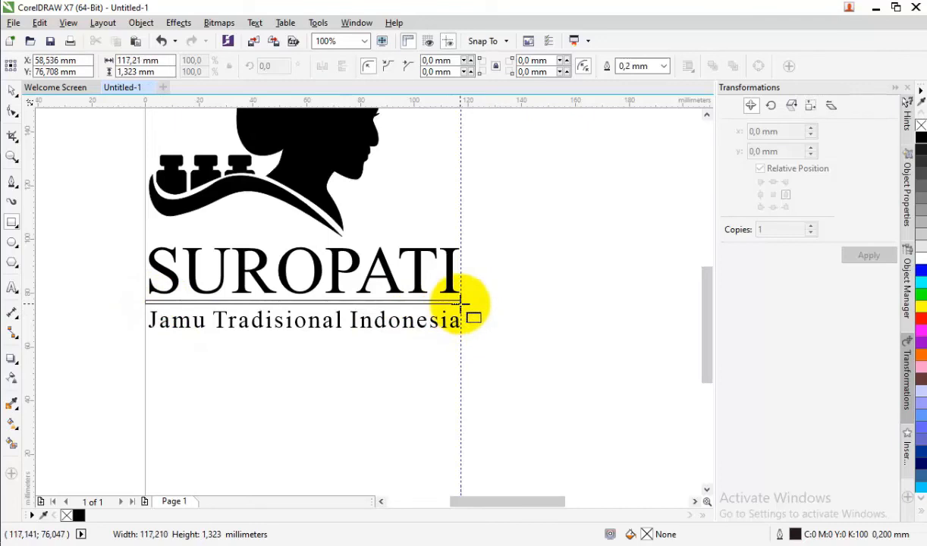
left_click_drag(461, 303, 460, 303)
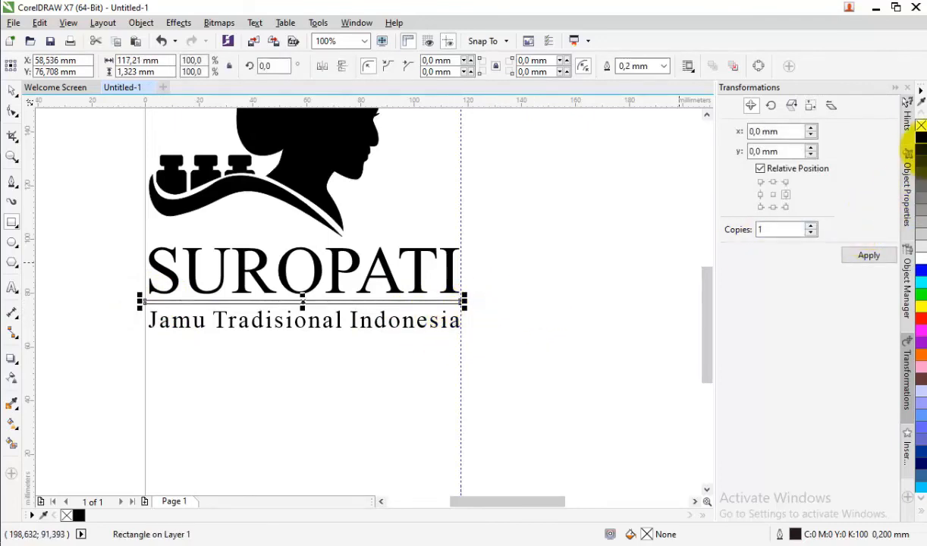
Step: Fill the thin divider rectangle with black and set its outline width to None
left_click(920, 138)
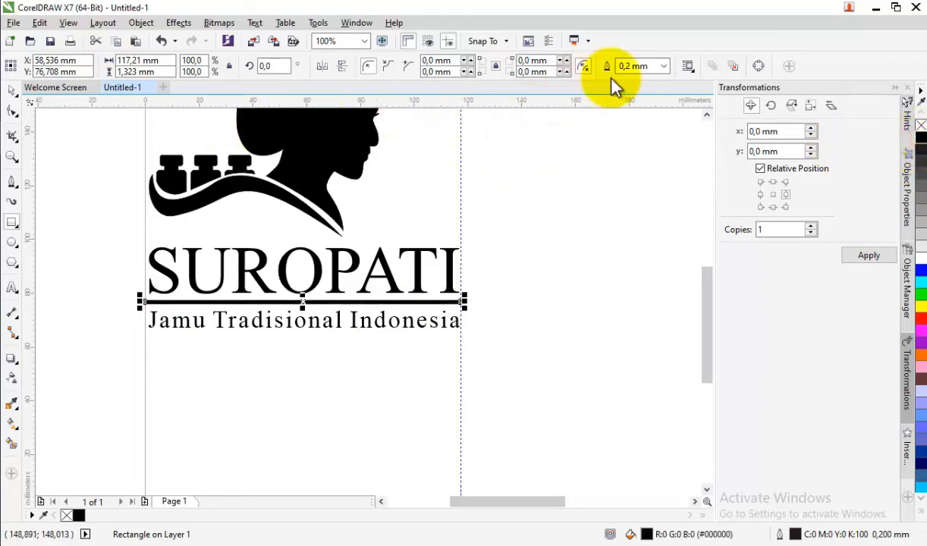
left_click(664, 66)
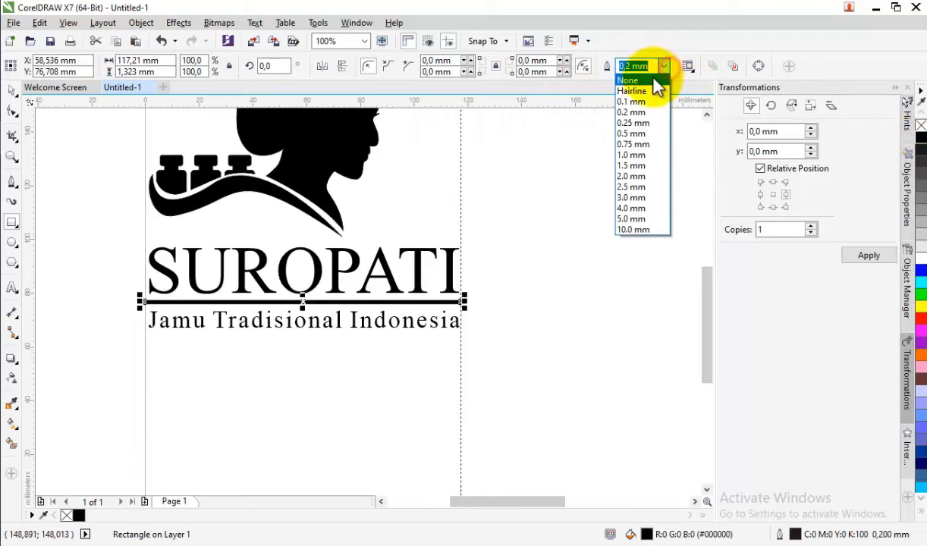
left_click(653, 77)
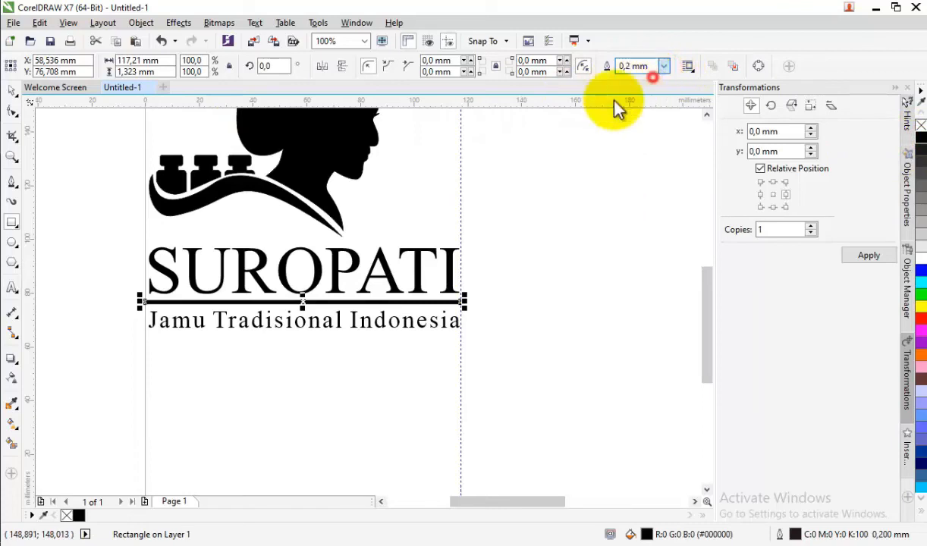
Step: Set the outline width of the grouped silhouette, sash and bottles to None
left_click(12, 90)
left_click_drag(182, 166, 286, 147)
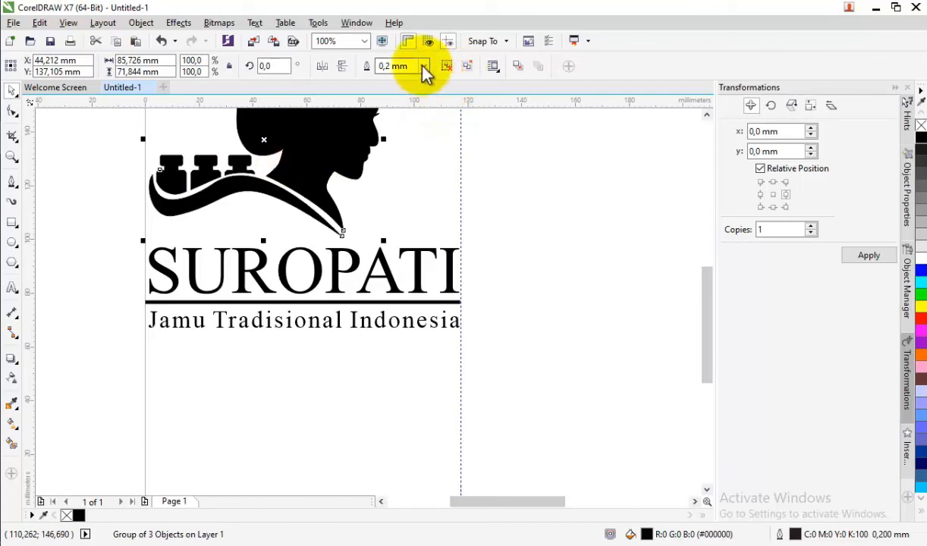
left_click(423, 66)
left_click(404, 78)
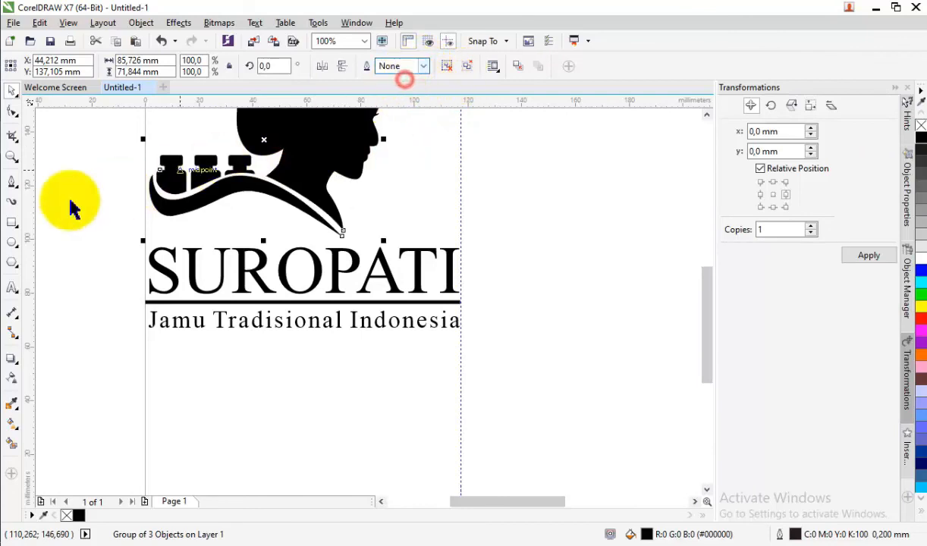
left_click(41, 211)
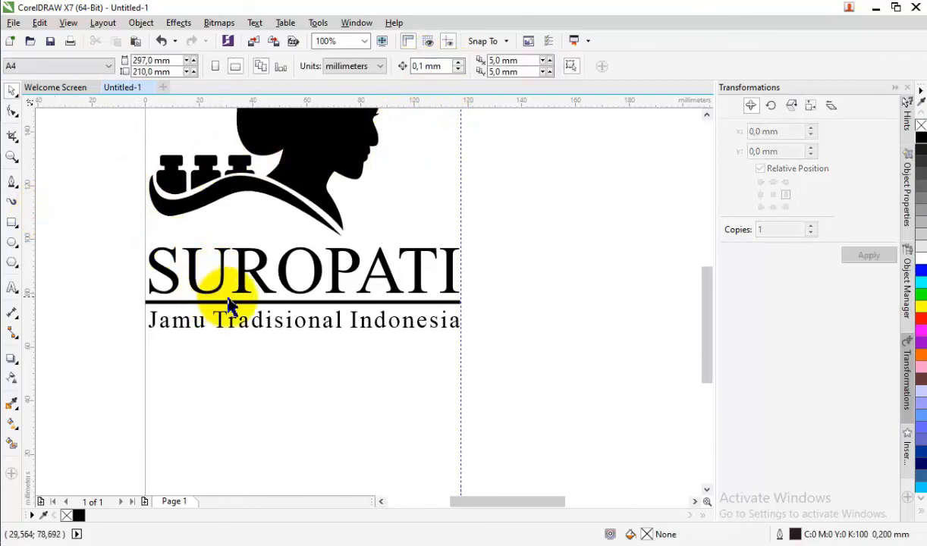
Step: Group the silhouette, SUROPATI, the divider bar and the tagline into one logo and move it near the middle of the page
scroll(327, 324, "down", 2)
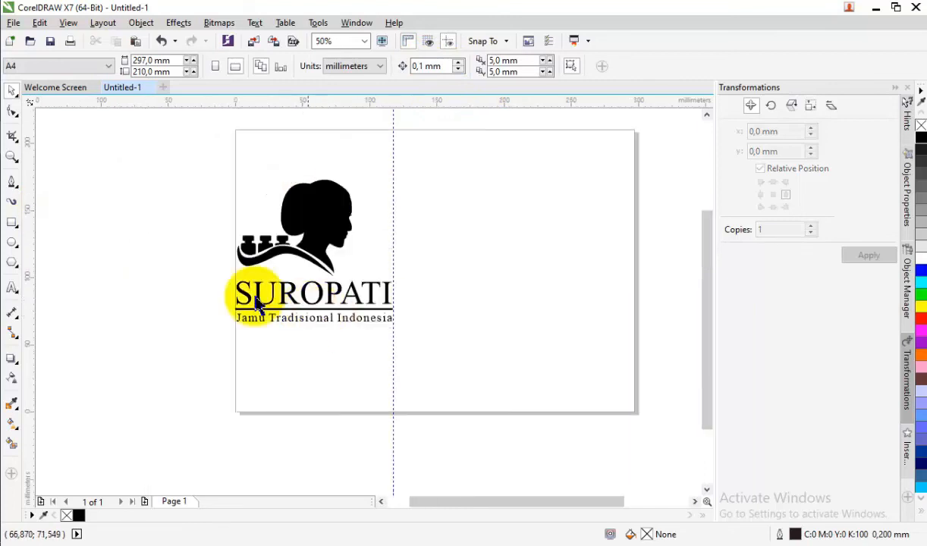
left_click(174, 263)
left_click_drag(186, 154, 455, 357)
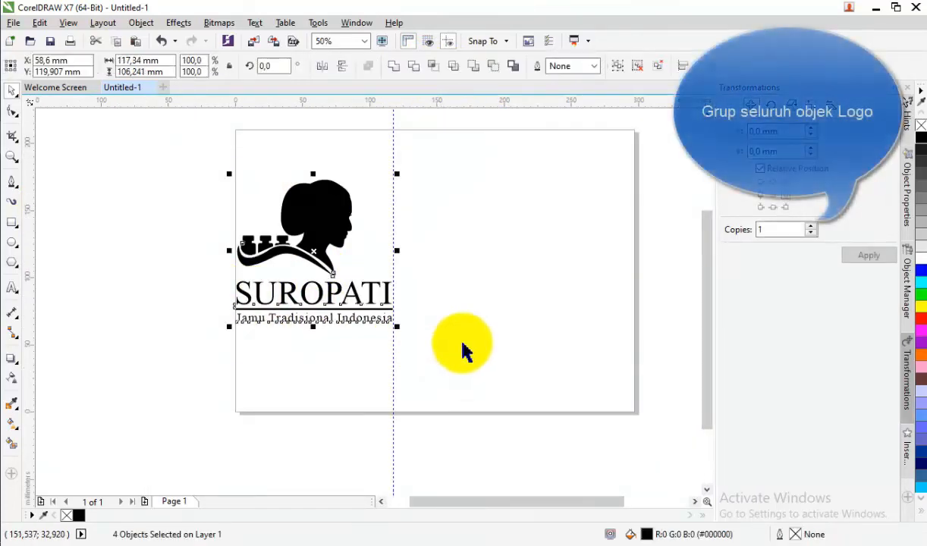
left_click(618, 66)
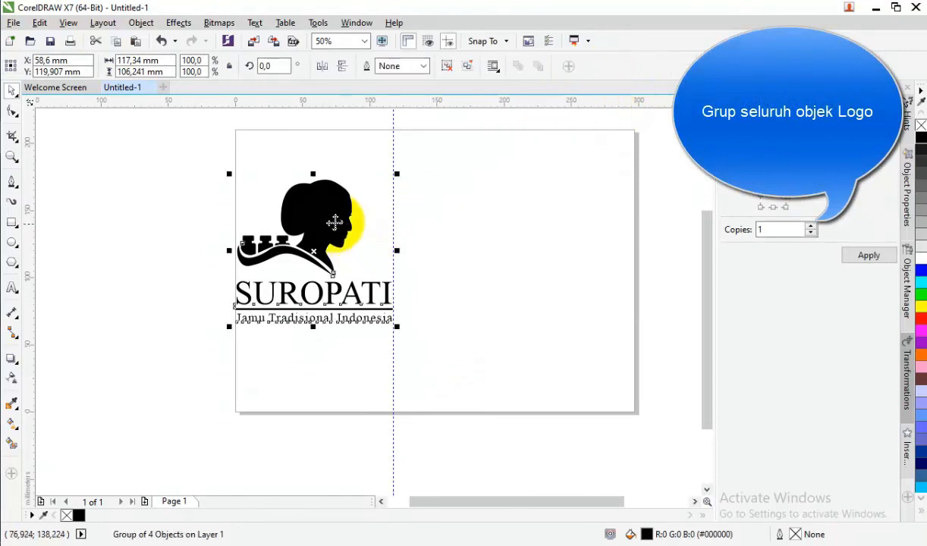
left_click_drag(335, 222, 451, 232)
left_click(224, 229)
scroll(218, 254, "down", 1)
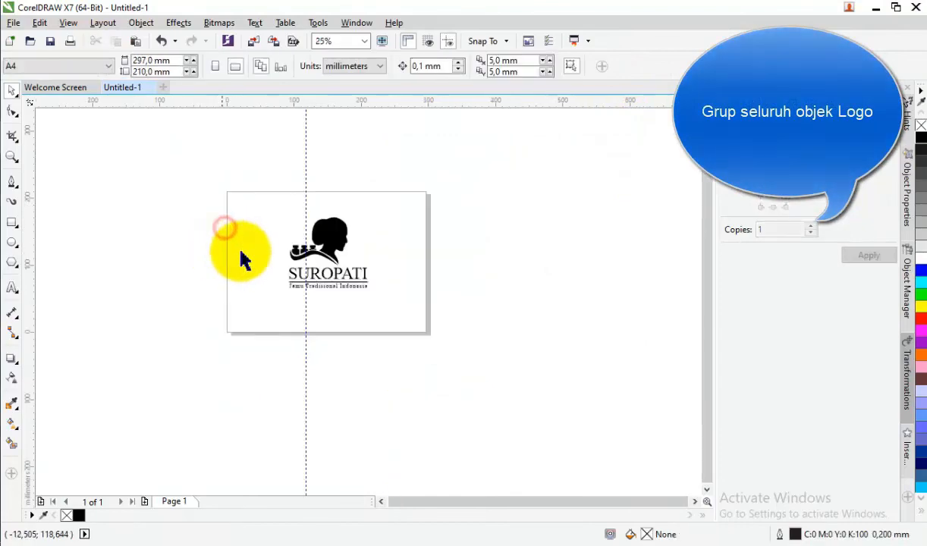